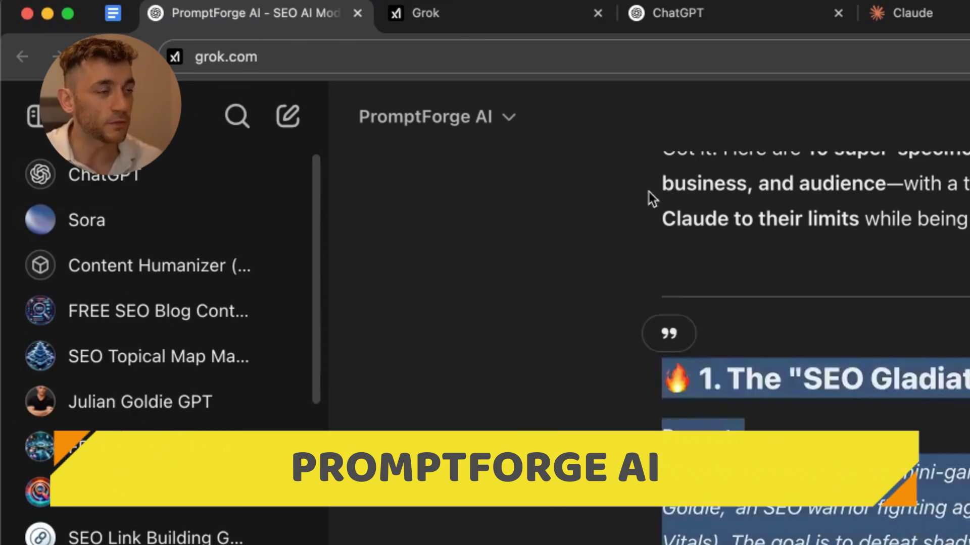
# Copy the full prompt for the "SEO Gladiator: Backlink Battle" browser mini-game from the PromptForge AI chat.
pyautogui.click(469, 303)
pyautogui.scroll(-4, 469, 303)
pyautogui.scroll(-6, 808, 353)
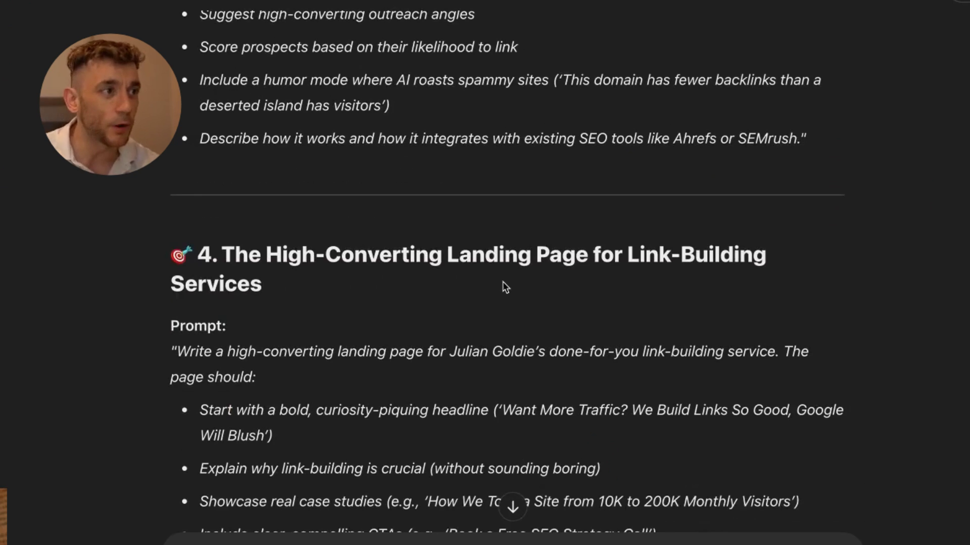
pyautogui.scroll(10, 502, 283)
pyautogui.scroll(1, 402, 309)
pyautogui.tripleClick(751, 279)
pyautogui.hotkey('ctrl', 'c')
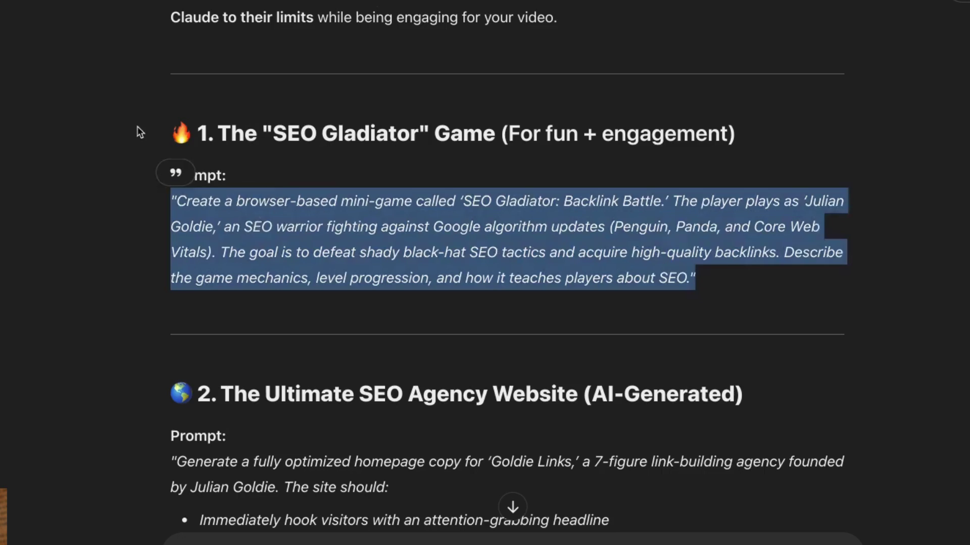
pyautogui.moveTo(138, 128); pyautogui.dragTo(773, 274)
pyautogui.click(774, 274)
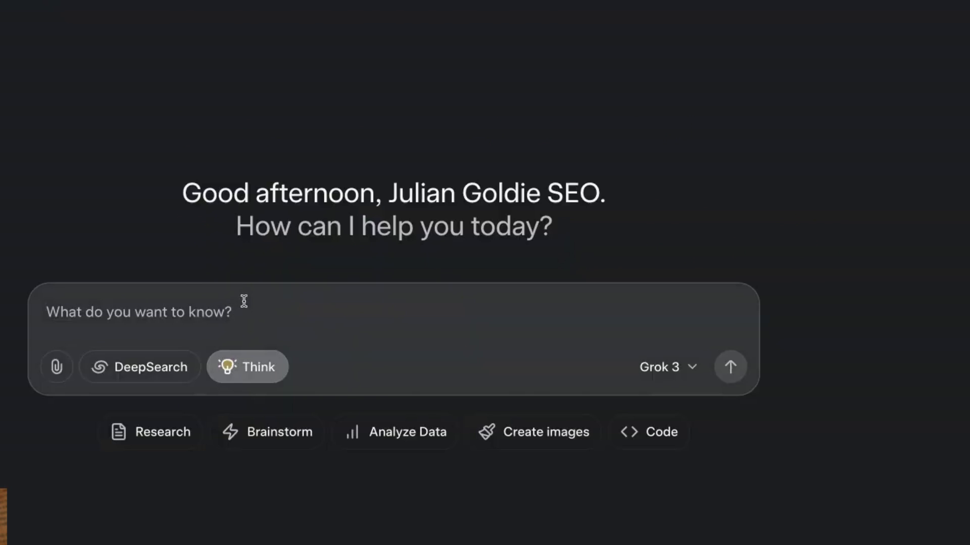
# Submit the copied "SEO Gladiator: Backlink Battle" prompt to Grok 3 with Think enabled and to ChatGPT.
pyautogui.hotkey('ctrl', 'v')
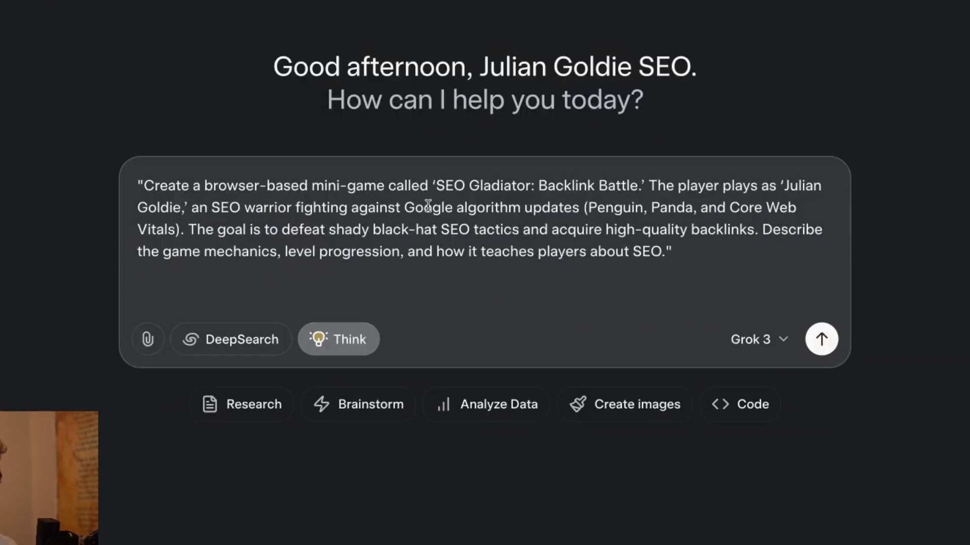
pyautogui.press('Return')
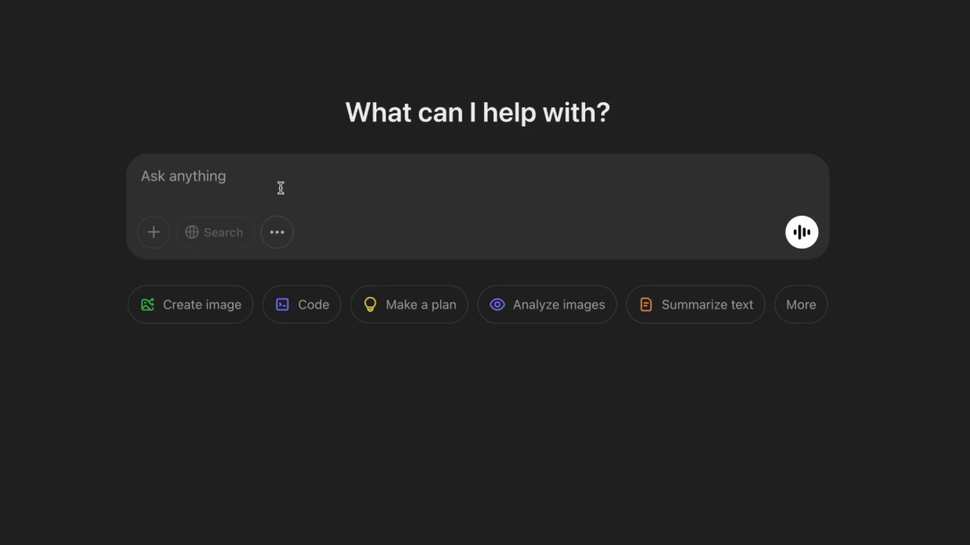
pyautogui.hotkey('ctrl', 'v')
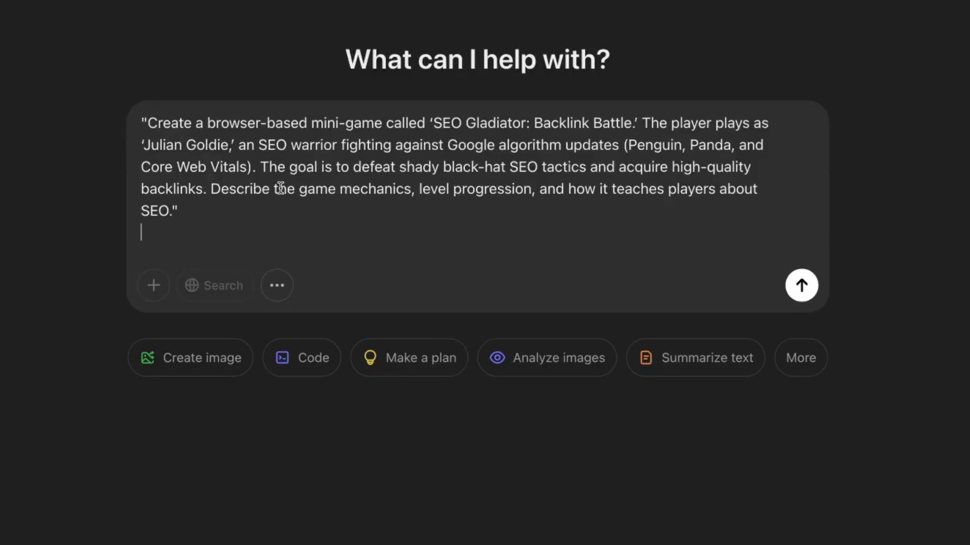
pyautogui.press('Return')
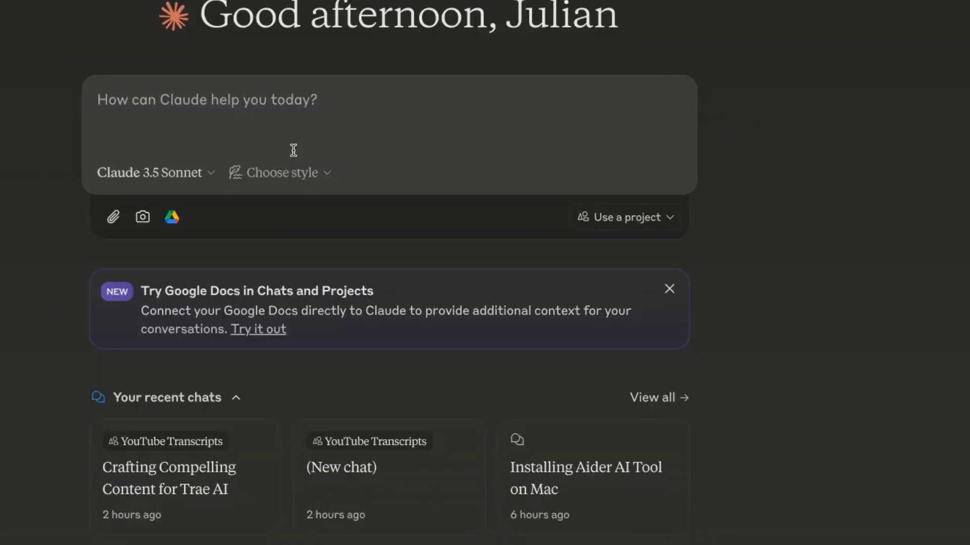
# Enter the same game prompt in Claude, and submit it in a DeepSeek chat with DeepThink (R1) enabled.
pyautogui.hotkey('ctrl', 'v')
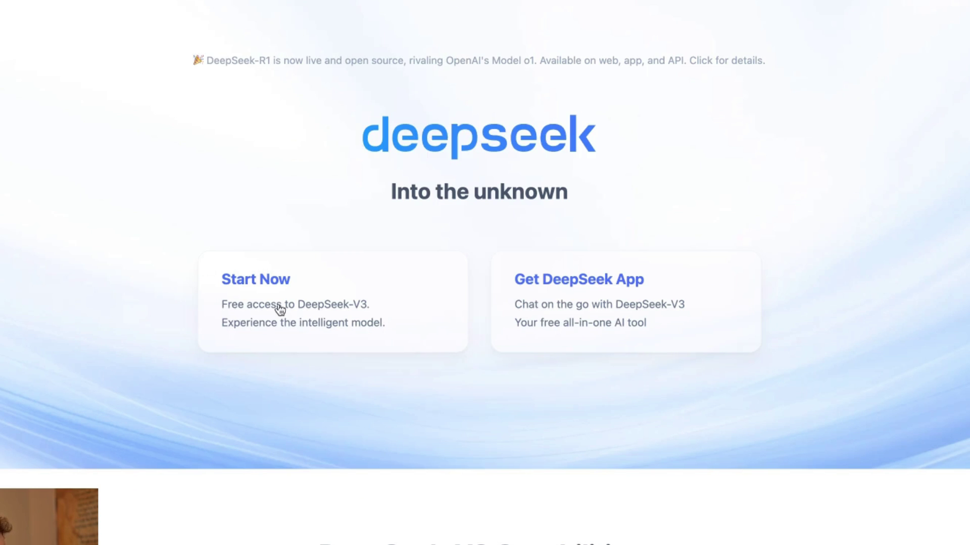
pyautogui.click(279, 309)
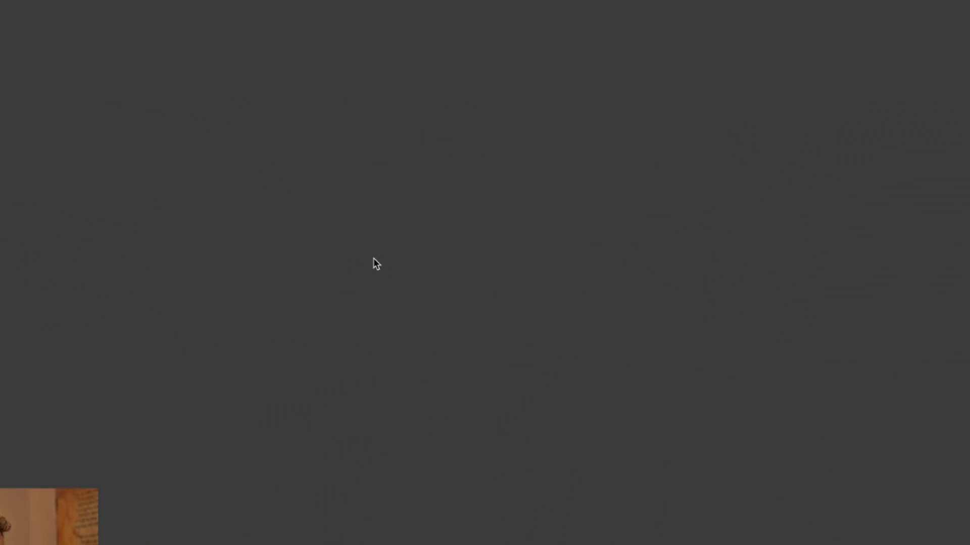
pyautogui.hotkey('ctrl', 'v')
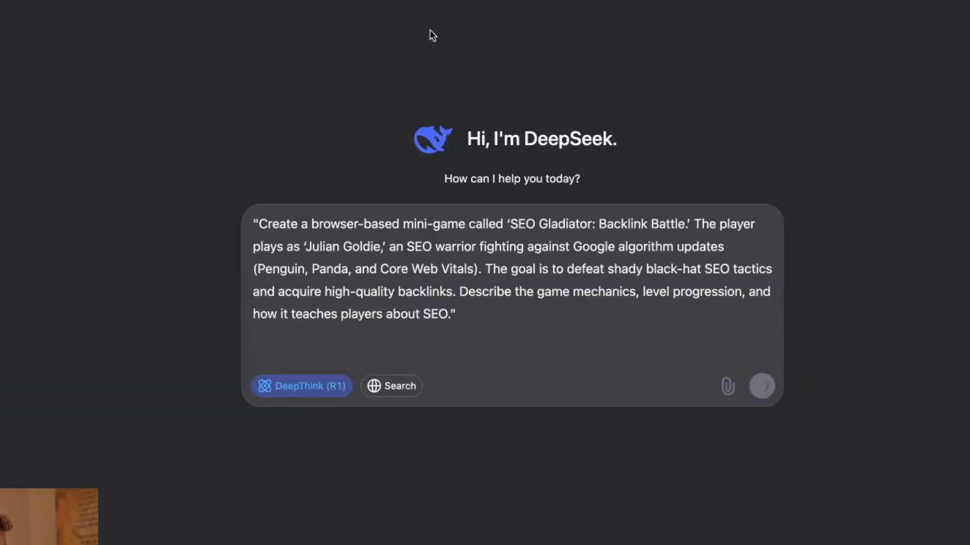
pyautogui.press('Return')
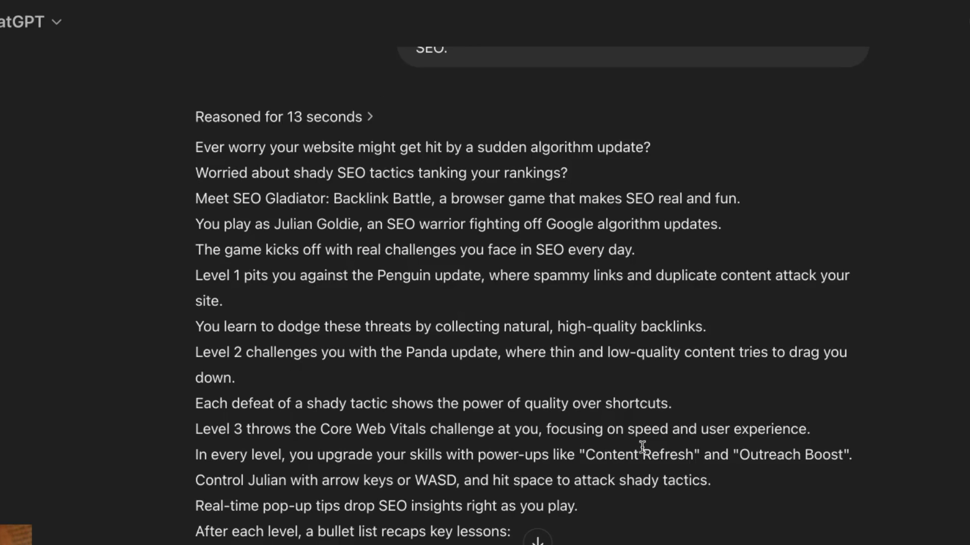
# Examine the game descriptions from ChatGPT and Grok and the start screen of the game made by Claude.
pyautogui.scroll(-5, 641, 447)
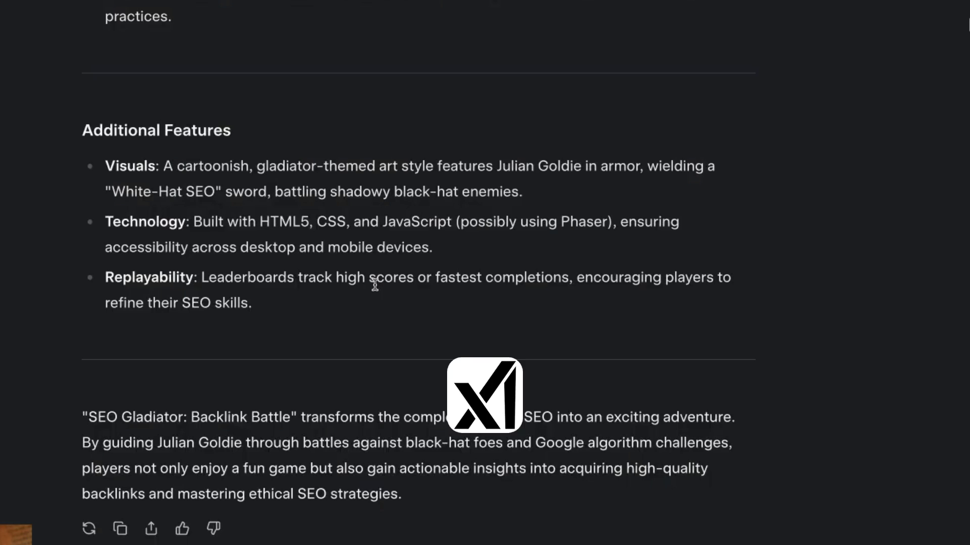
pyautogui.scroll(15, 331, 197)
pyautogui.scroll(-15, 287, 189)
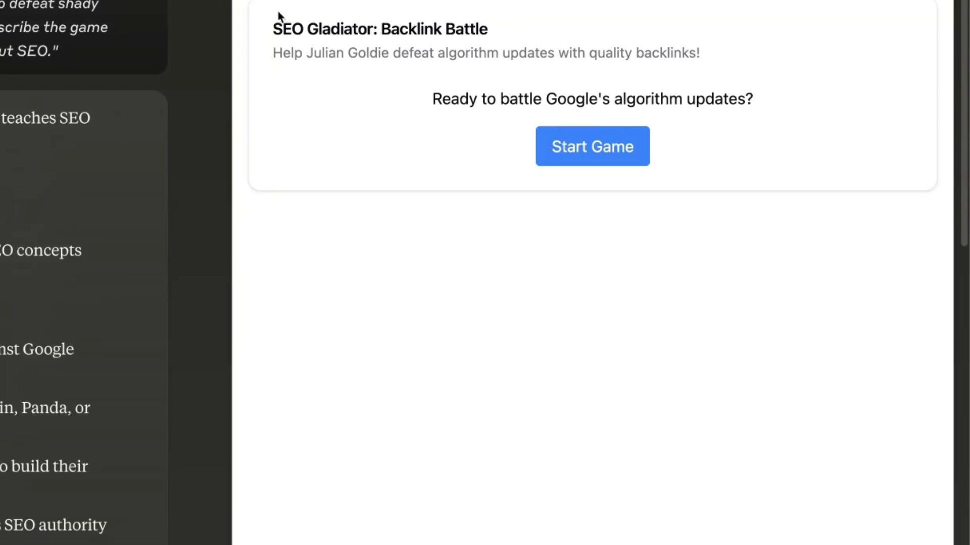
pyautogui.moveTo(443, 58); pyautogui.dragTo(884, 176)
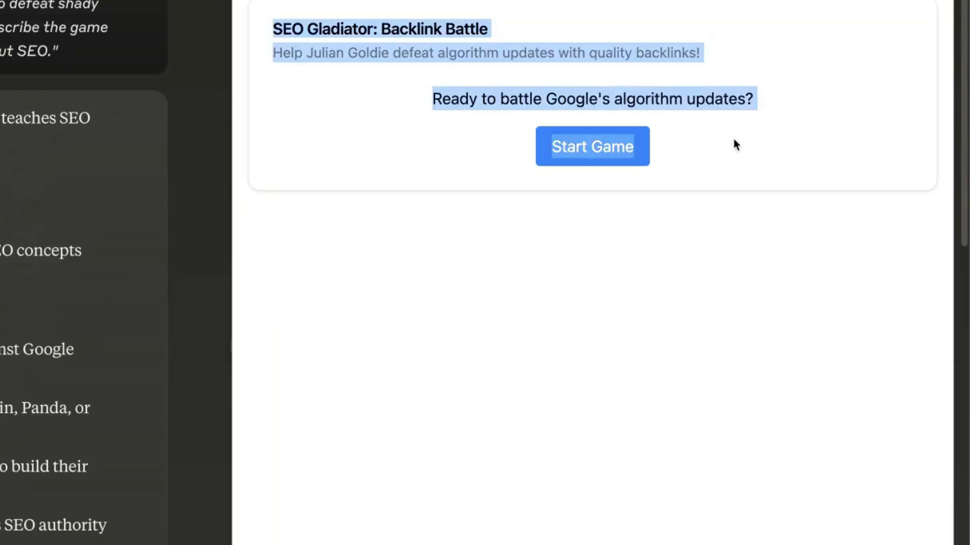
pyautogui.click(735, 145)
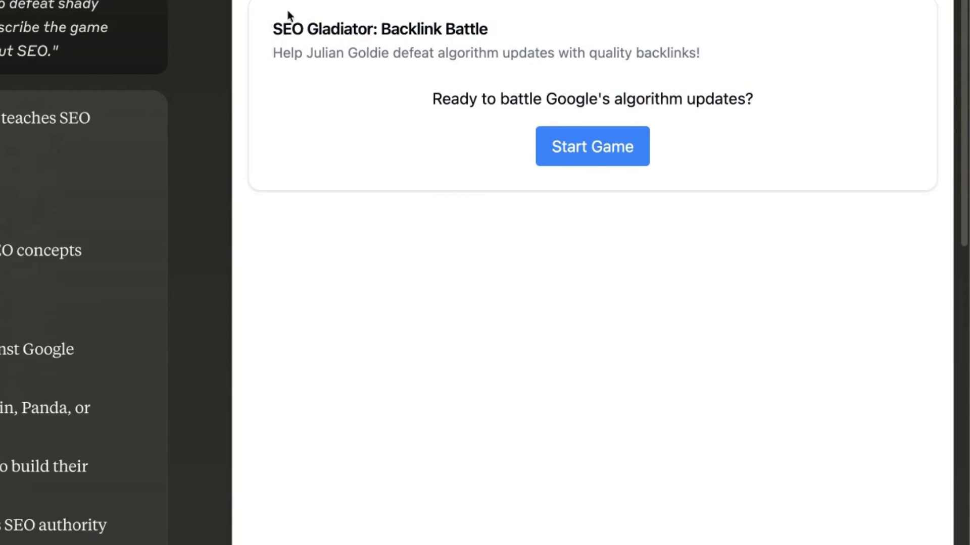
pyautogui.moveTo(270, 29); pyautogui.dragTo(528, 32)
pyautogui.click(544, 47)
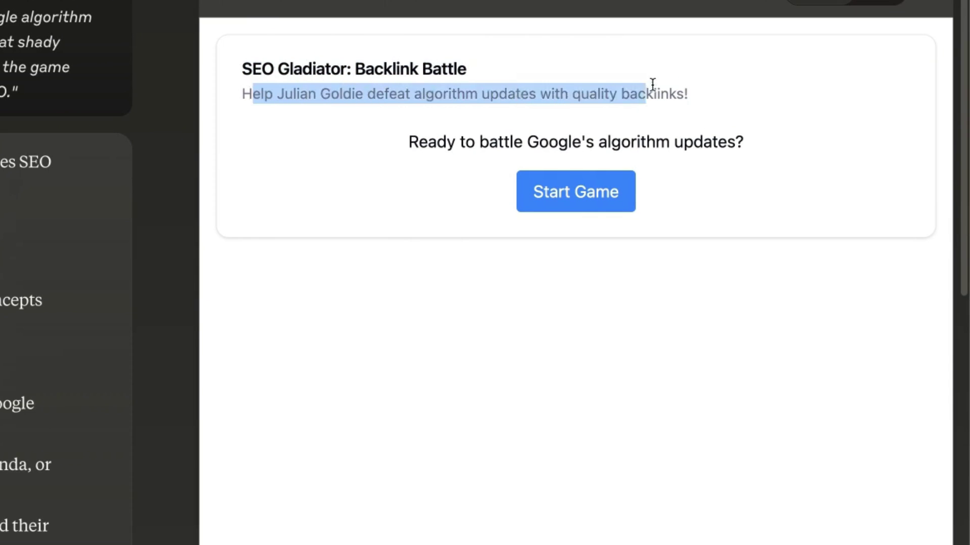
pyautogui.moveTo(652, 84); pyautogui.dragTo(682, 94)
pyautogui.click(699, 100)
# Start Claude's SEO Gladiator game and choose several backlink options in the Penguin Update fight.
pyautogui.click(597, 197)
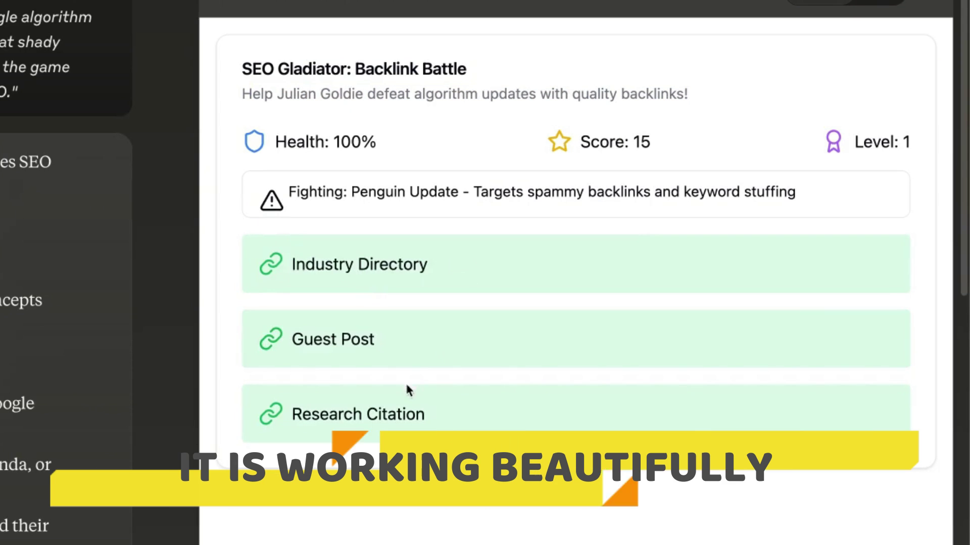
pyautogui.click(392, 340)
pyautogui.click(408, 417)
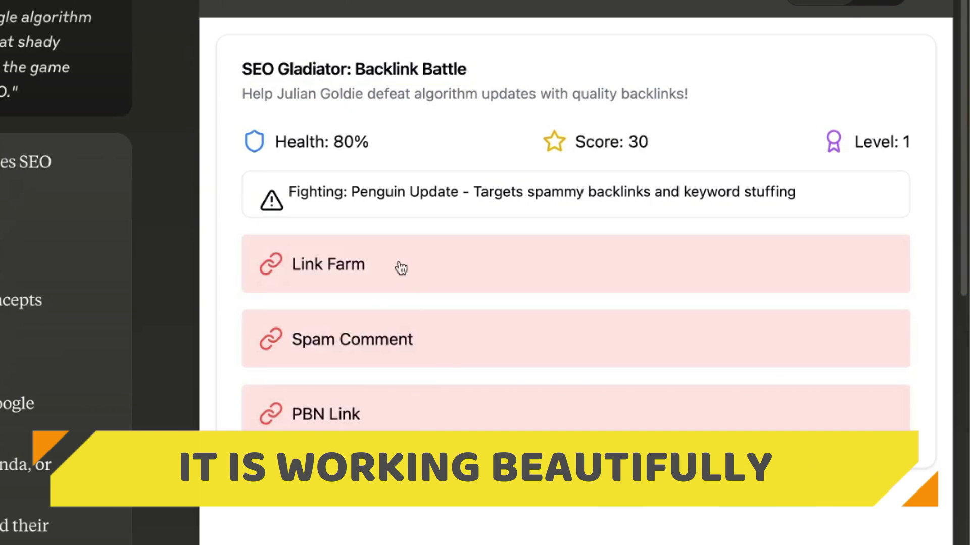
pyautogui.click(450, 363)
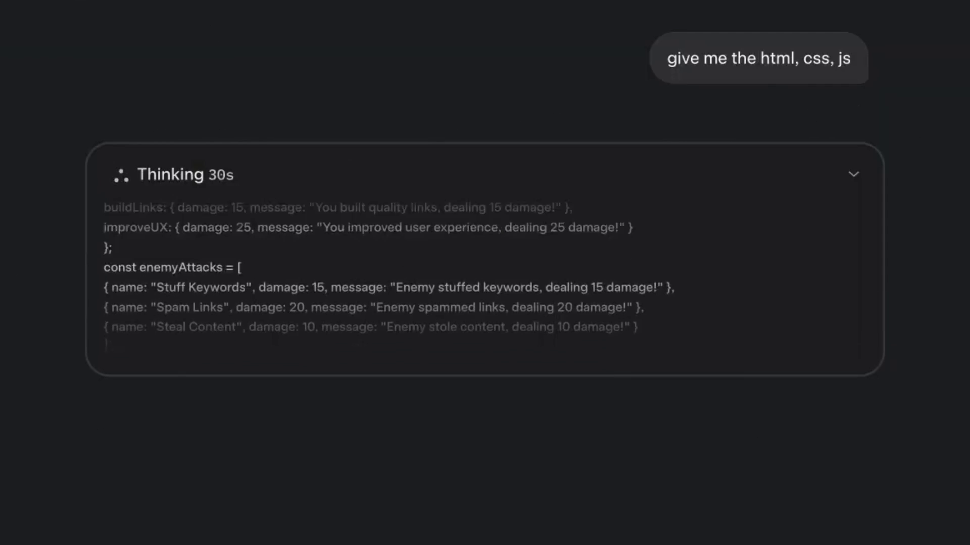
# Review ChatGPT's game code and DeepSeek's game concept, and send DeepSeek the follow-up request for the HTML, CSS and JS.
pyautogui.tripleClick(681, 52)
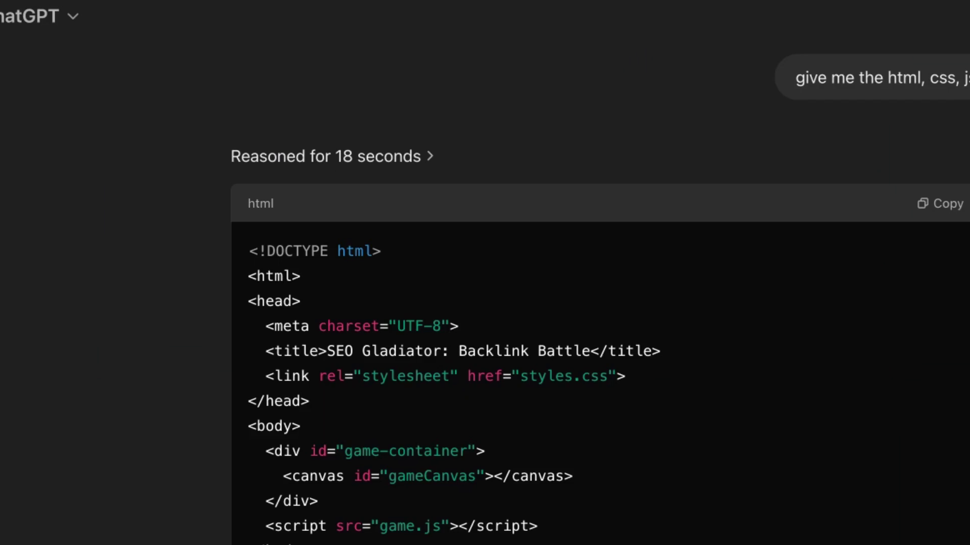
pyautogui.scroll(-20, 669, 336)
pyautogui.scroll(17, 668, 350)
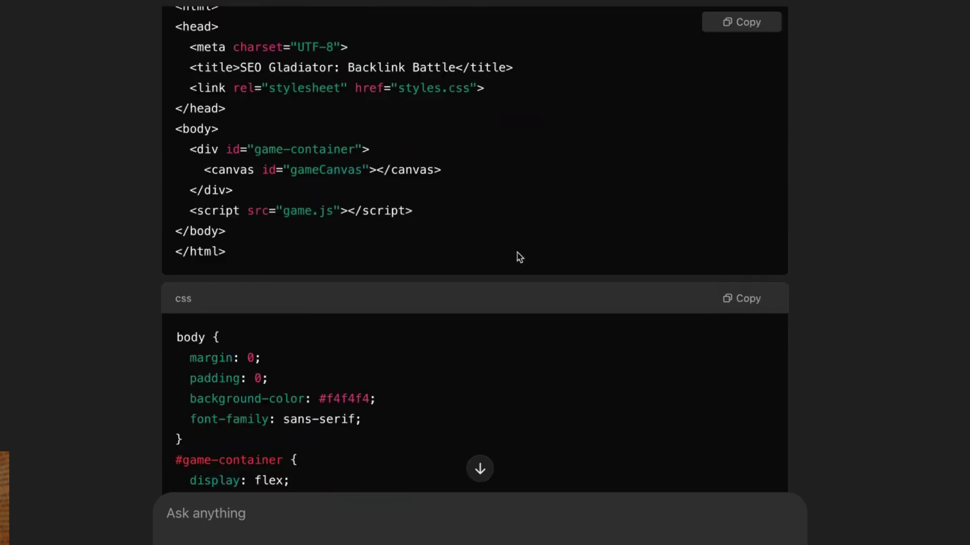
pyautogui.scroll(5, 519, 257)
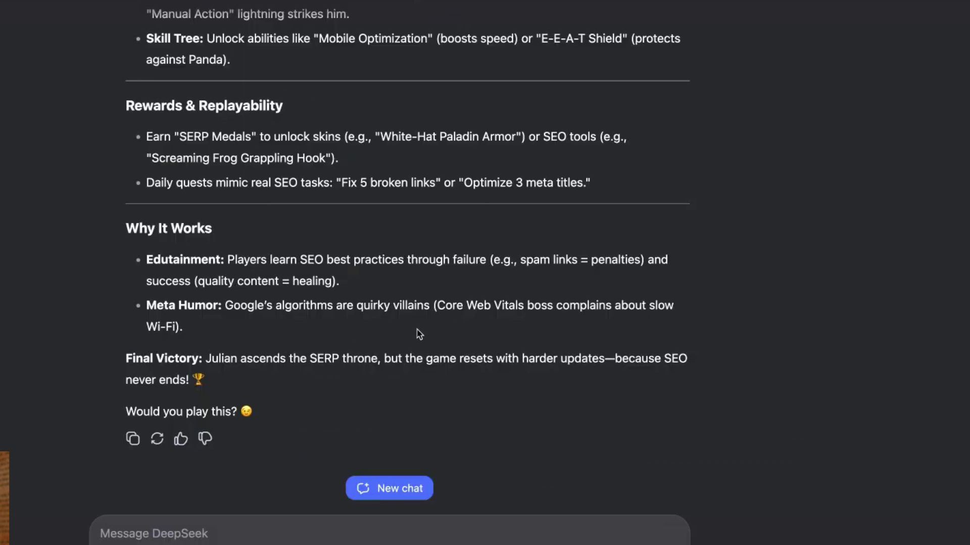
pyautogui.scroll(20, 419, 334)
pyautogui.scroll(-12, 418, 372)
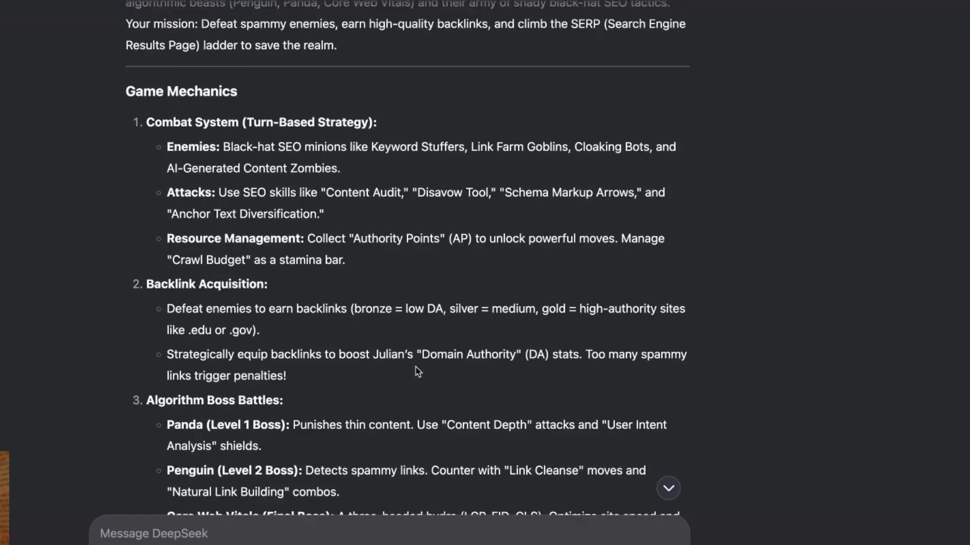
pyautogui.scroll(-15, 418, 373)
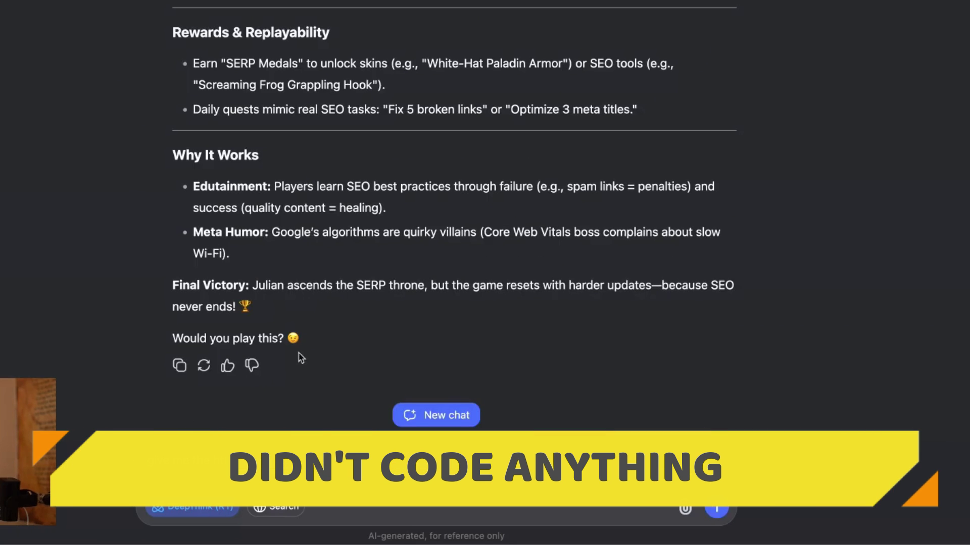
pyautogui.press('Return')
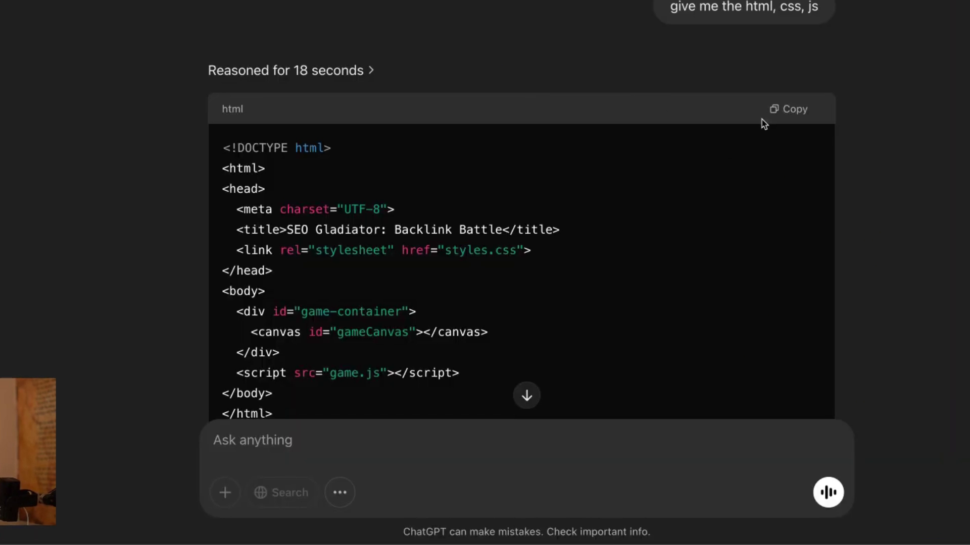
# Copy ChatGPT's HTML code to the online HTML, CSS and JavaScript playground and overwrite the old JavaScript there.
pyautogui.click(777, 109)
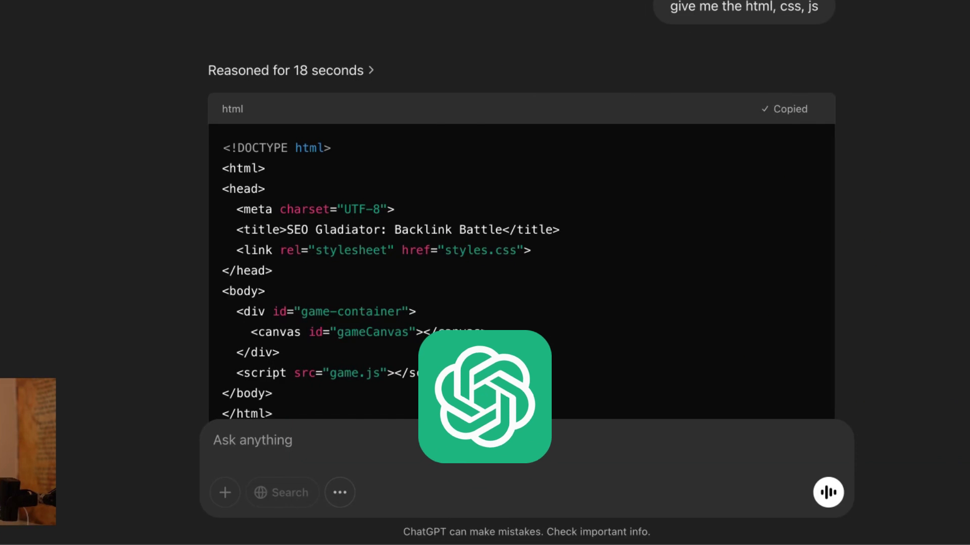
pyautogui.click(790, 86)
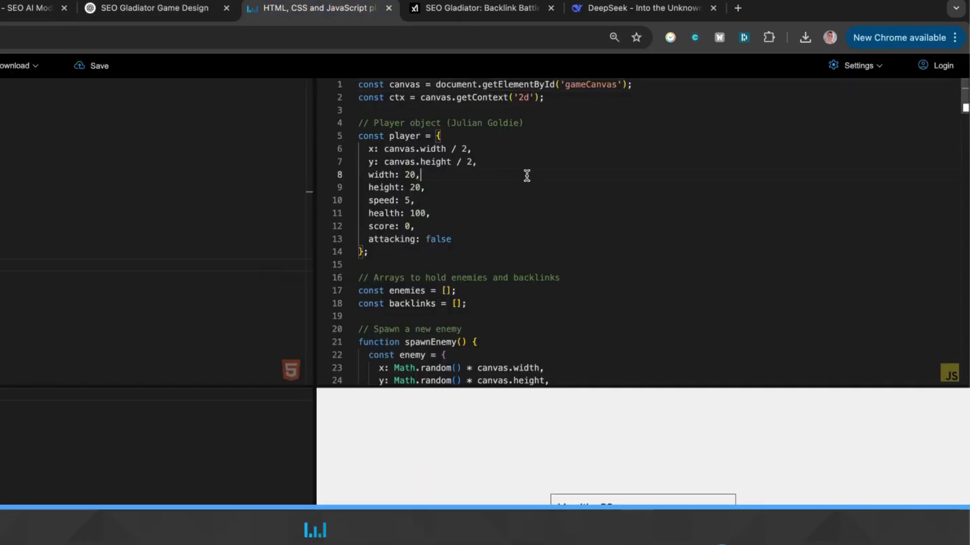
pyautogui.hotkey('ctrl', 'a')
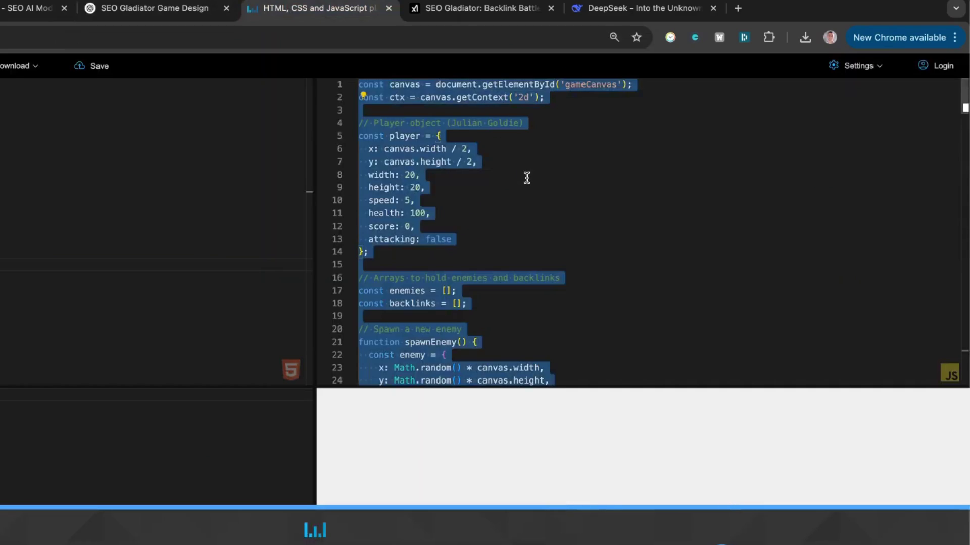
pyautogui.hotkey('ctrl', 'v')
# Get the JavaScript game code from ChatGPT and overwrite the contents of the playground's CSS editor with the copied code.
pyautogui.click(145, 4)
pyautogui.scroll(-20, 656, 404)
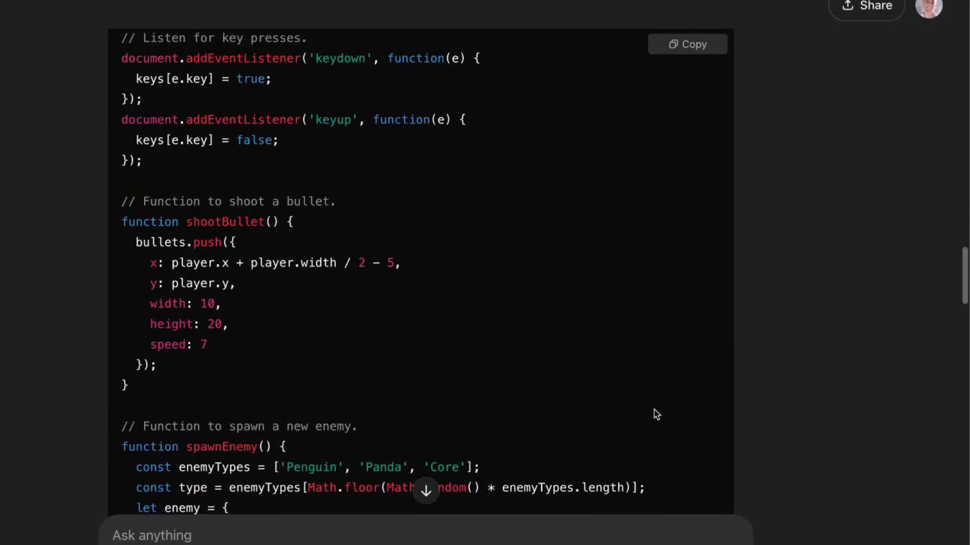
pyautogui.scroll(-15, 677, 401)
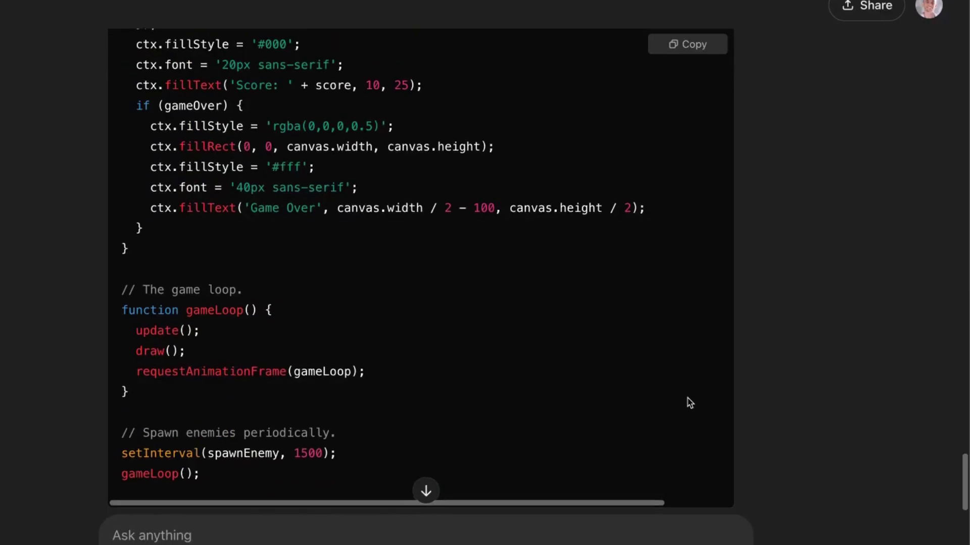
pyautogui.scroll(14, 689, 408)
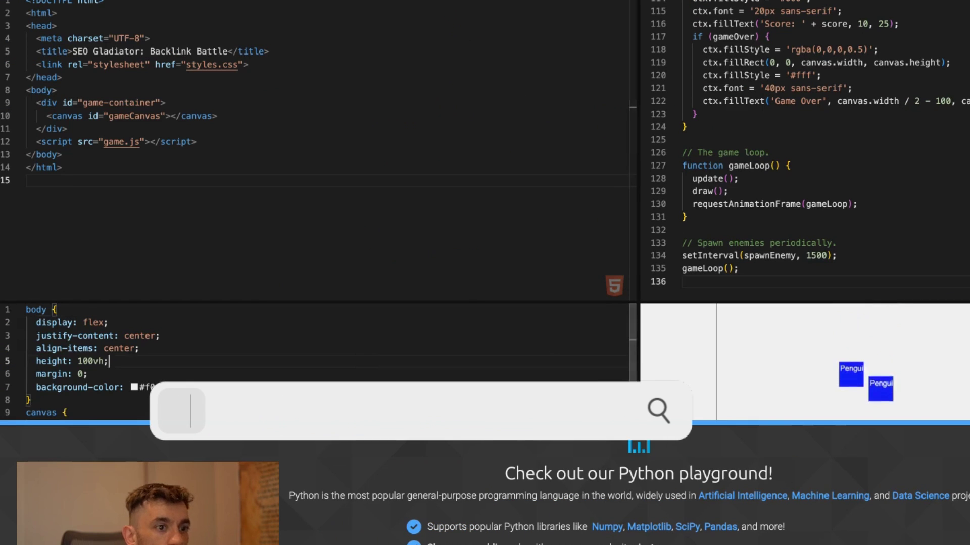
pyautogui.hotkey('ctrl', 'a')
pyautogui.hotkey('ctrl', 'v')
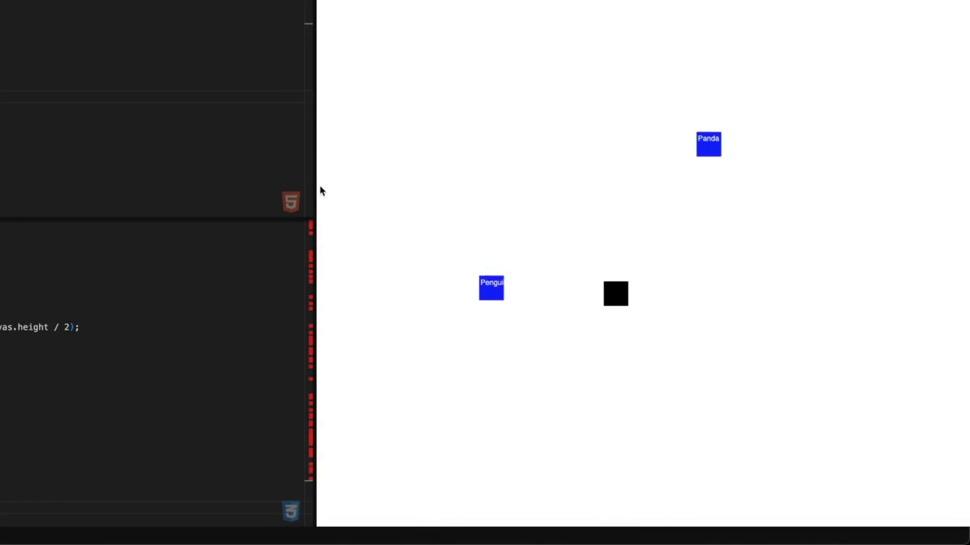
# Test ChatGPT's game in the playground preview by steering the black player square around the falling blue enemies.
pyautogui.press('Left')
pyautogui.press('Right')
pyautogui.press('Right')
pyautogui.press('Right')
pyautogui.press('Right')
pyautogui.press('Right')
pyautogui.press('Right')
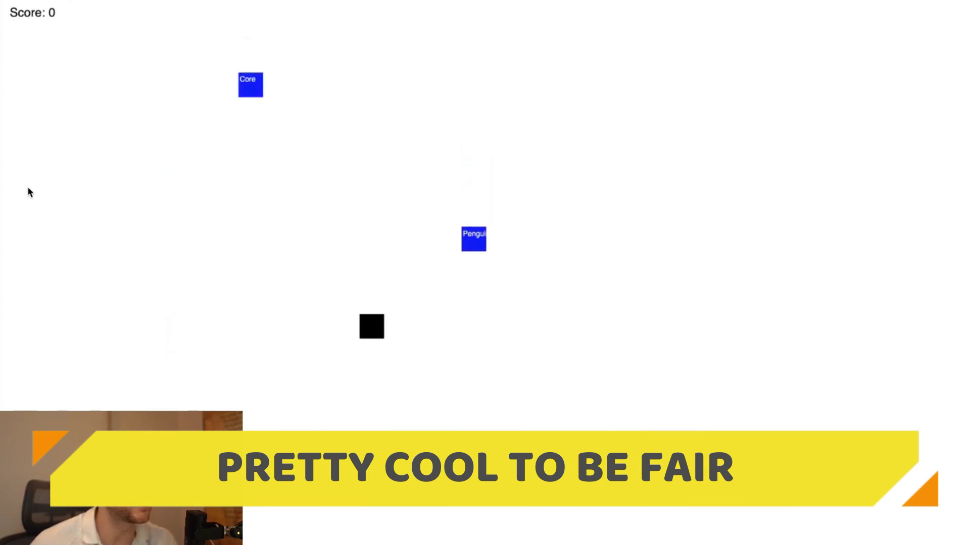
pyautogui.press('Up')
pyautogui.press('Left')
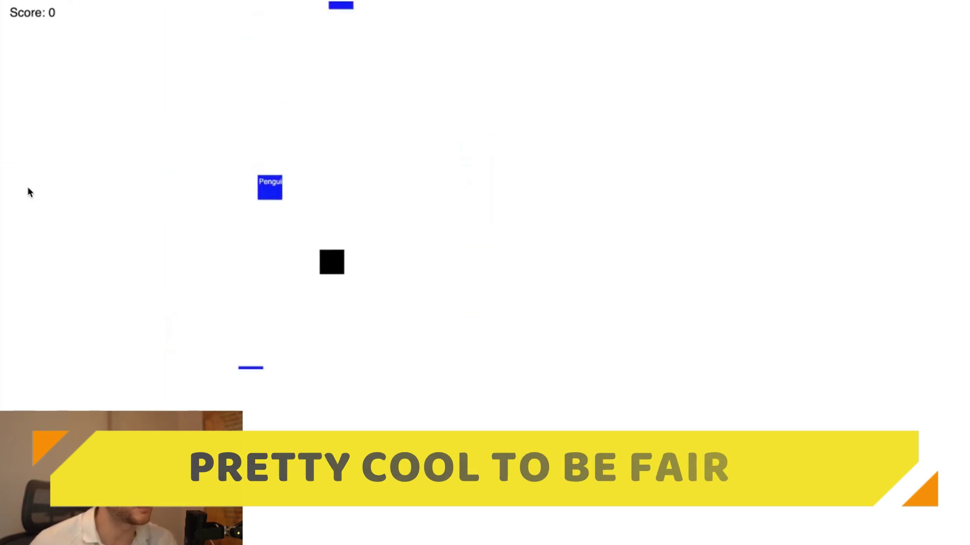
pyautogui.press('Right')
pyautogui.press('Right')
pyautogui.press('Right')
pyautogui.press('Up')
pyautogui.press('Right')
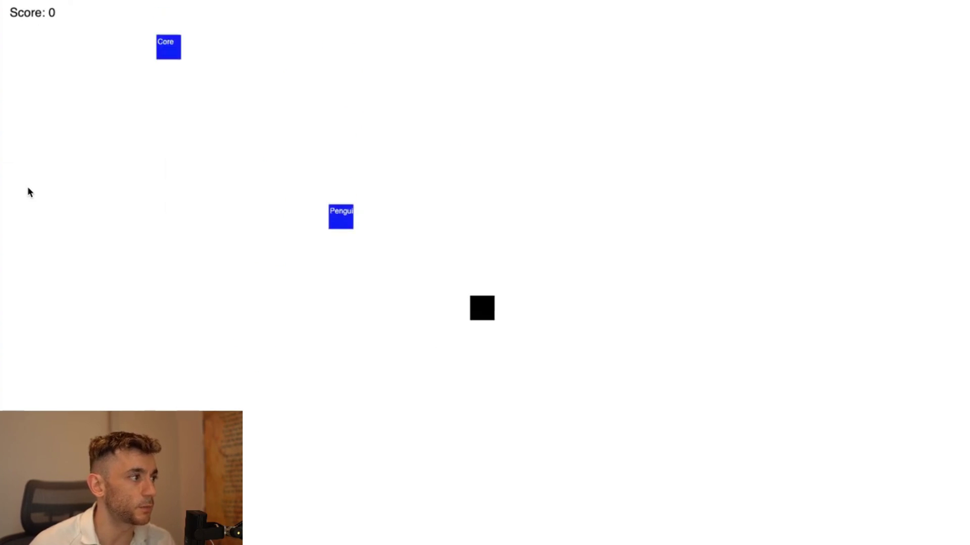
# Continue playing ChatGPT's game, moving the black player square leftward to dodge the Penguin and Core enemies.
pyautogui.press('Left')
pyautogui.press('Left')
pyautogui.press('Left')
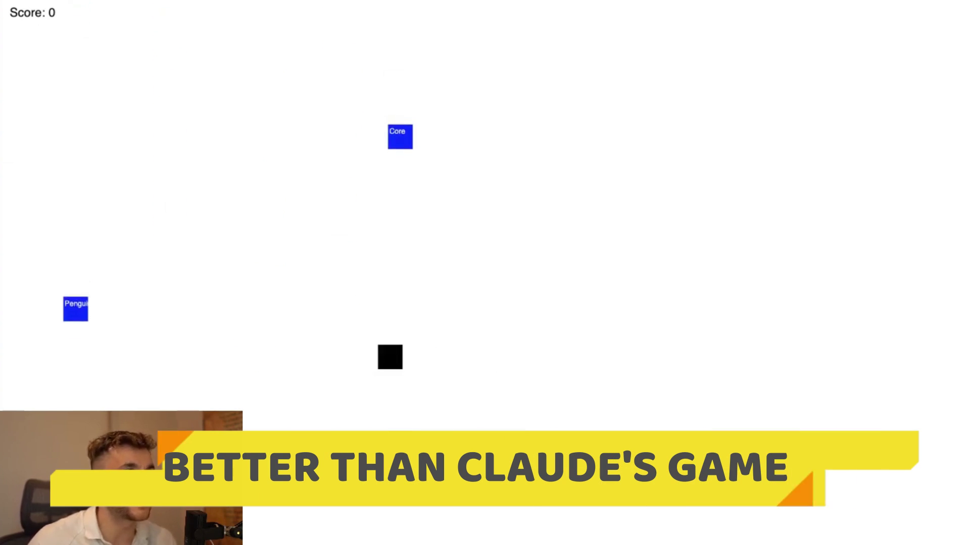
pyautogui.press('Left')
pyautogui.press('Left')
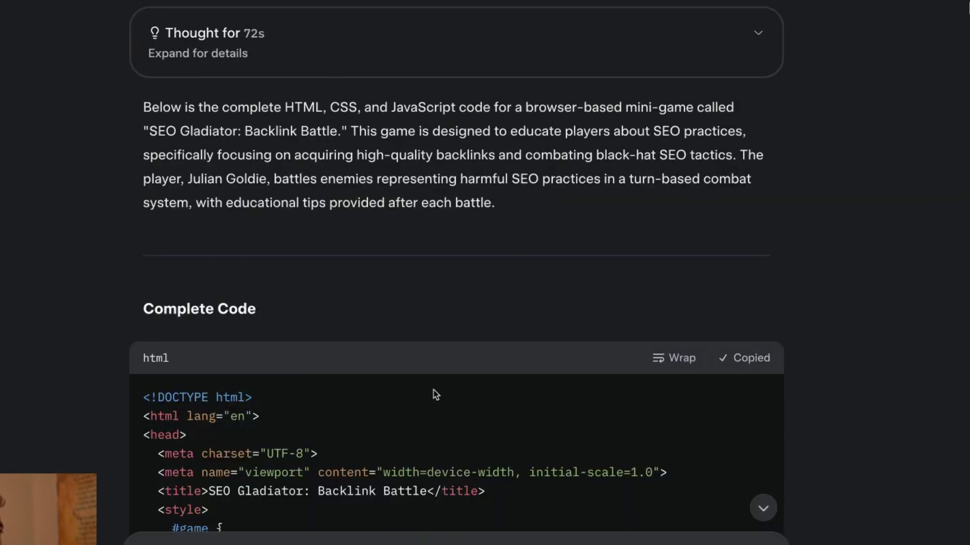
# Clear ChatGPT's leftover code from the playground and overwrite the HTML editor with Grok's single-file game code.
pyautogui.scroll(-20, 436, 395)
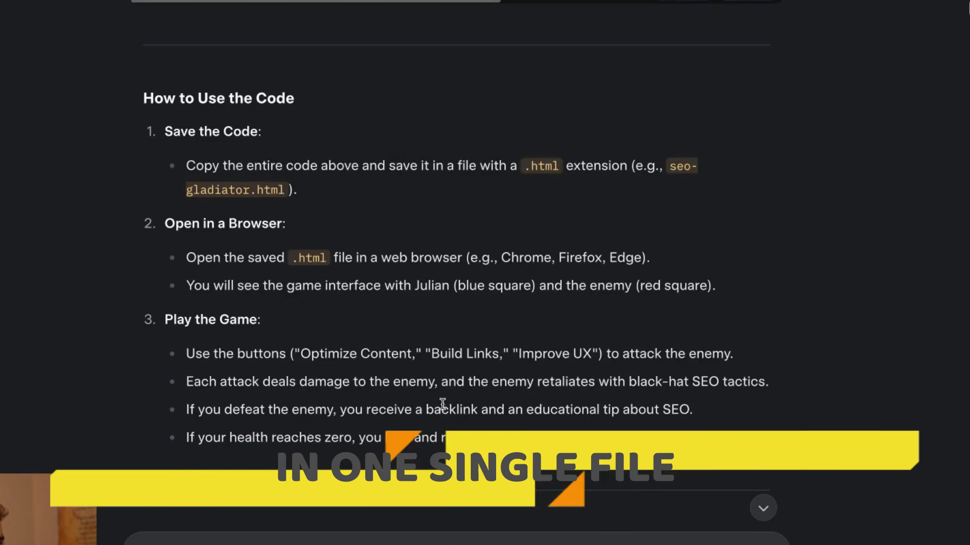
pyautogui.scroll(6, 443, 403)
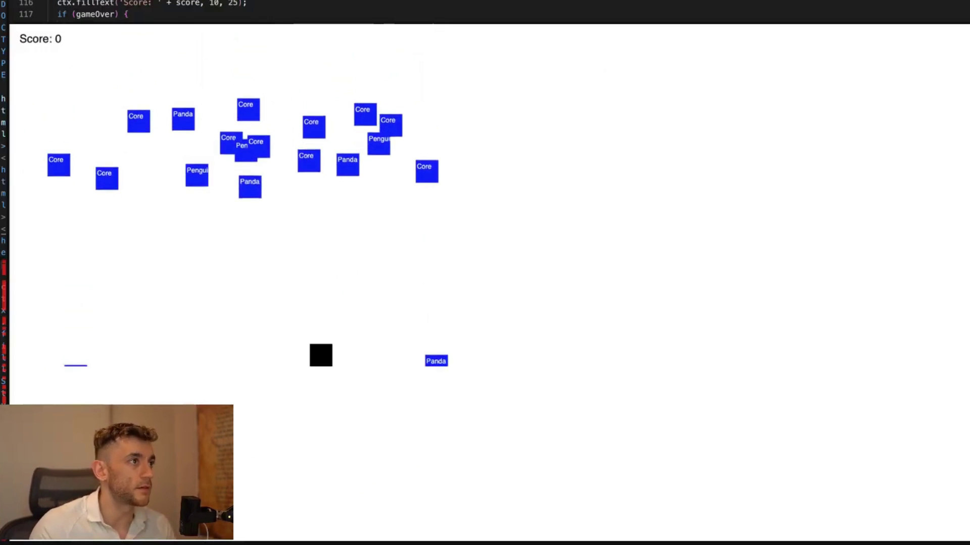
pyautogui.moveTo(385, 23); pyautogui.dragTo(389, 173)
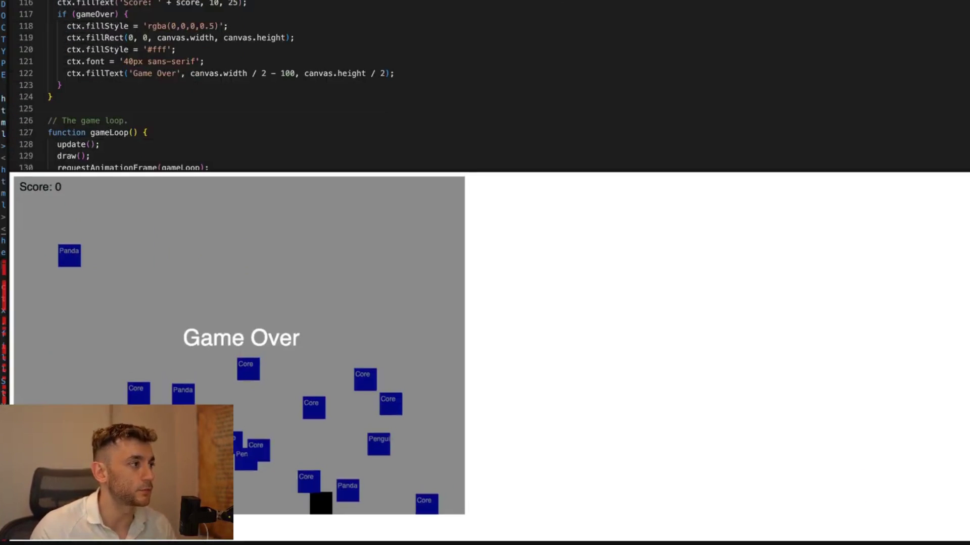
pyautogui.moveTo(6, 284); pyautogui.dragTo(534, 287)
pyautogui.hotkey('ctrl', 'a')
pyautogui.press('BackSpace')
pyautogui.click(303, 123)
pyautogui.hotkey('ctrl', 'a')
pyautogui.hotkey('ctrl', 'v')
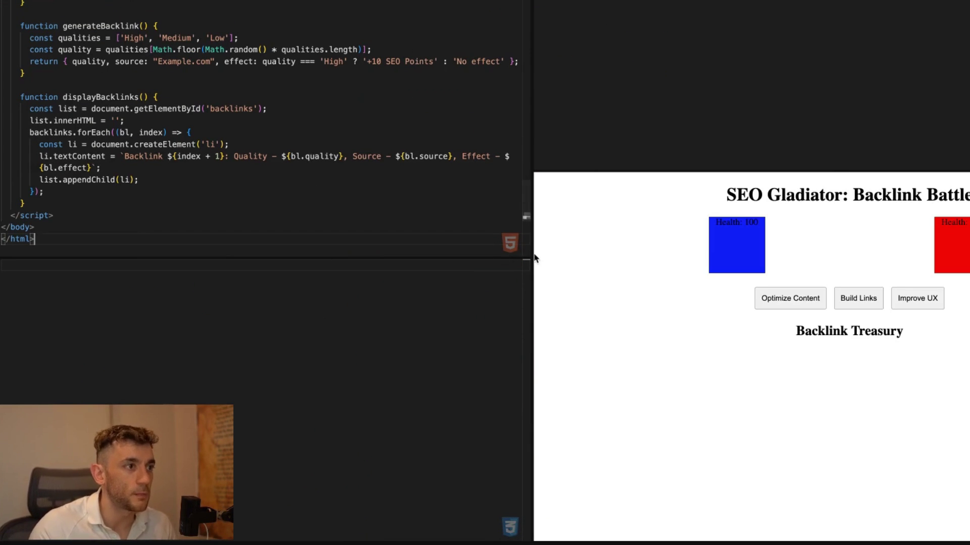
# Shrink the playground's code editors so that the preview of Grok's game fills the workspace.
pyautogui.moveTo(531, 255); pyautogui.dragTo(147, 284)
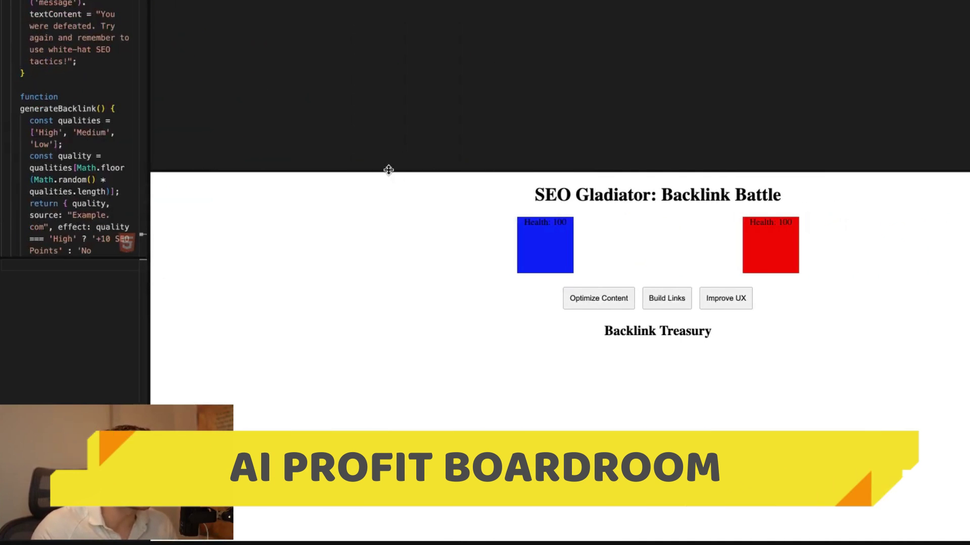
pyautogui.moveTo(388, 170); pyautogui.dragTo(388, 0)
pyautogui.moveTo(150, 215); pyautogui.dragTo(1, 212)
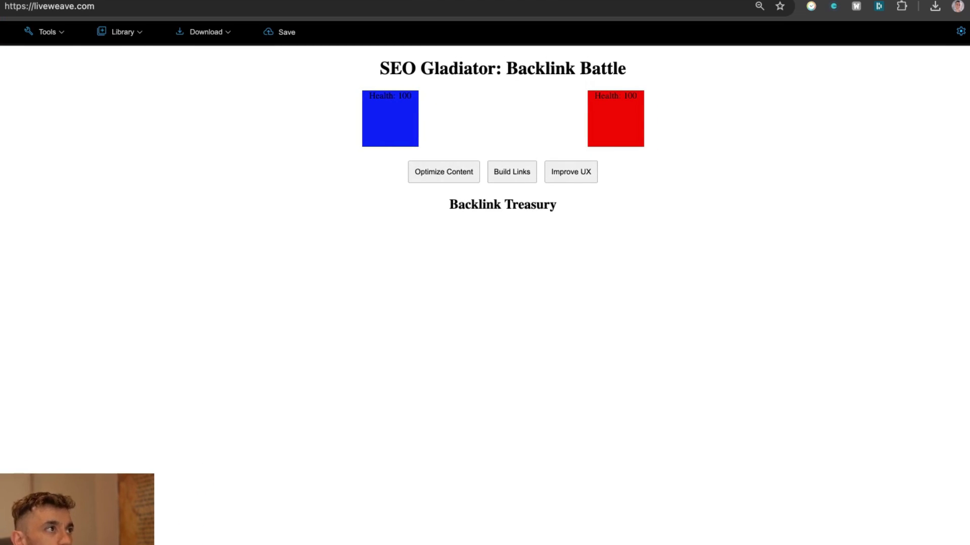
# Check Grok's suggested game enhancements and test its game with the Optimize Content, Build Links and Improve UX attacks.
pyautogui.hotkey('ctrl', 'shift', 'Tab')
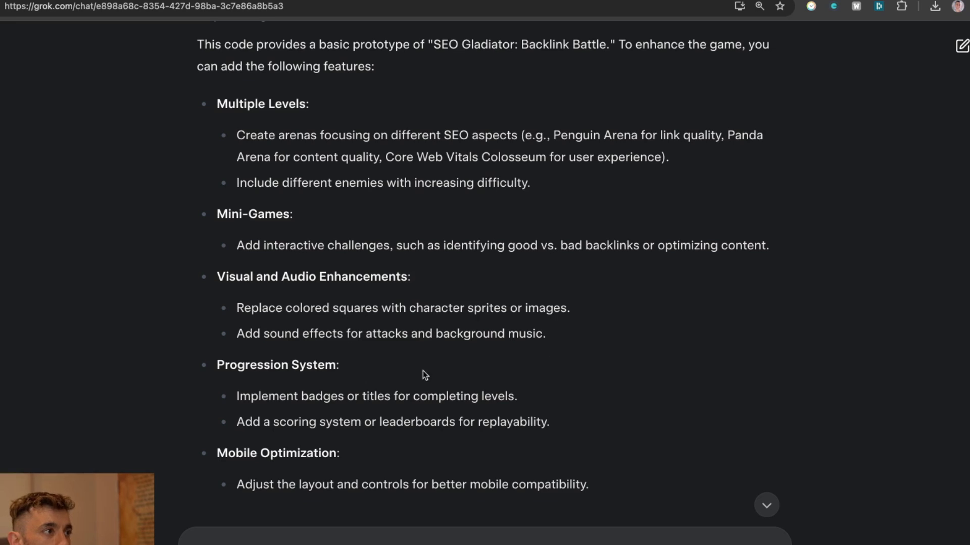
pyautogui.scroll(-3, 425, 375)
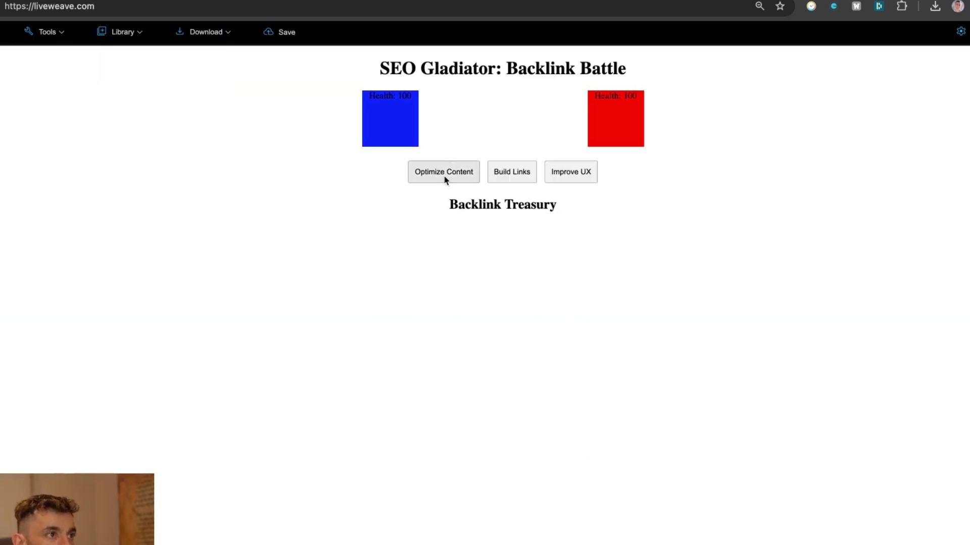
pyautogui.click(444, 175)
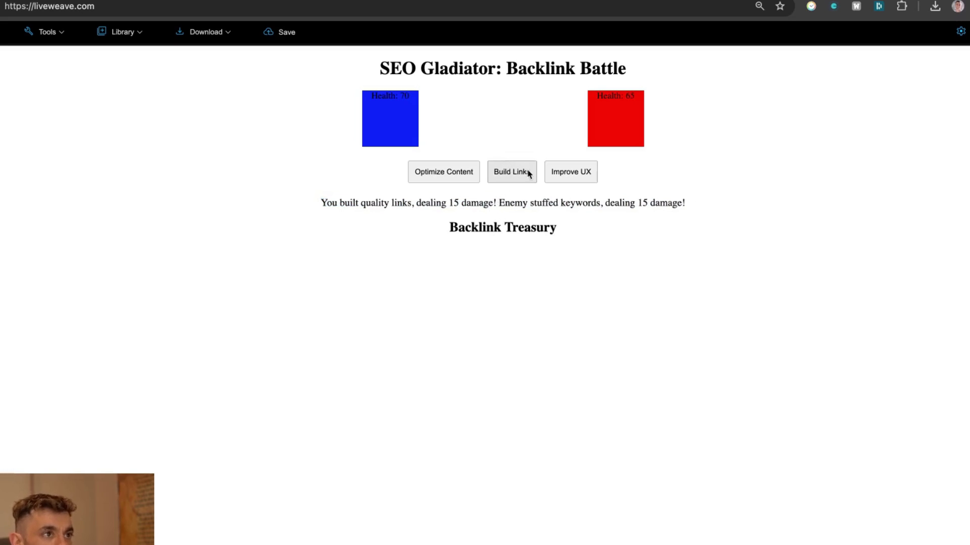
pyautogui.click(558, 174)
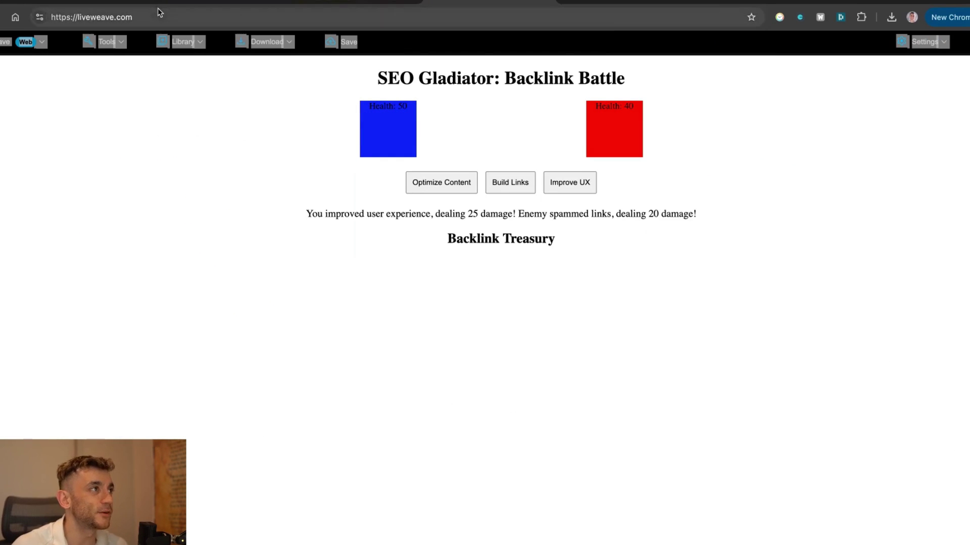
# Copy the complete HTML game code from DeepSeek's answer and overwrite the playground's HTML editor with it.
pyautogui.click(757, 1)
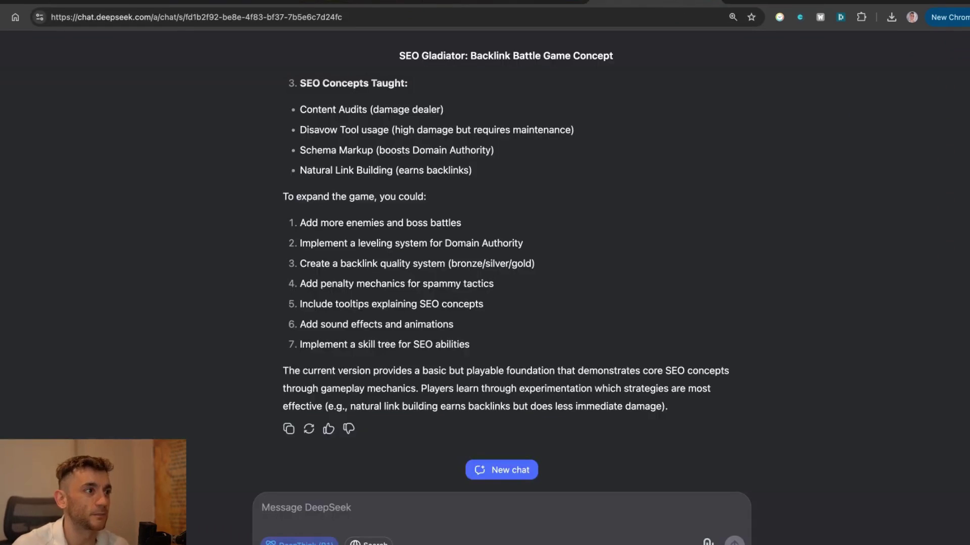
pyautogui.scroll(20, 605, 294)
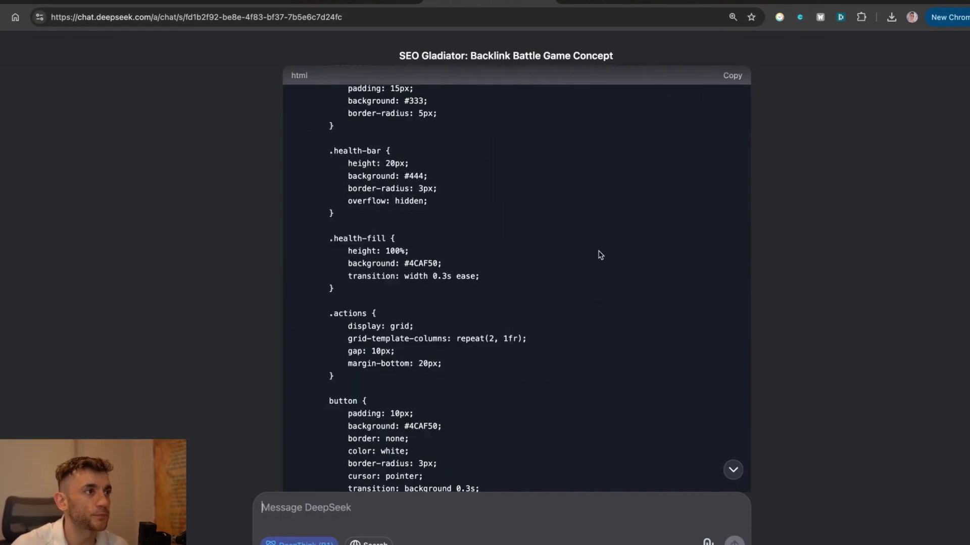
pyautogui.scroll(-10, 697, 151)
pyautogui.scroll(6, 707, 173)
pyautogui.scroll(-5, 715, 242)
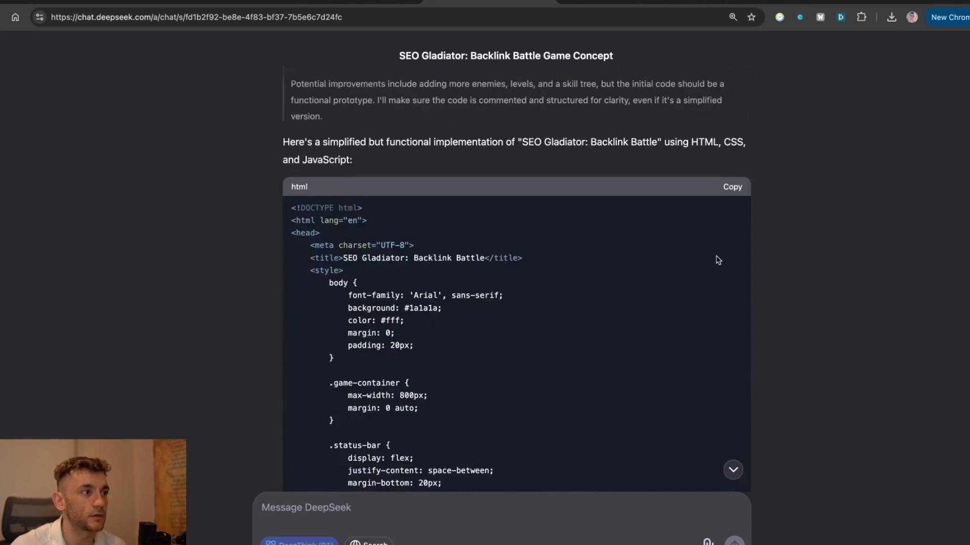
pyautogui.scroll(-20, 757, 340)
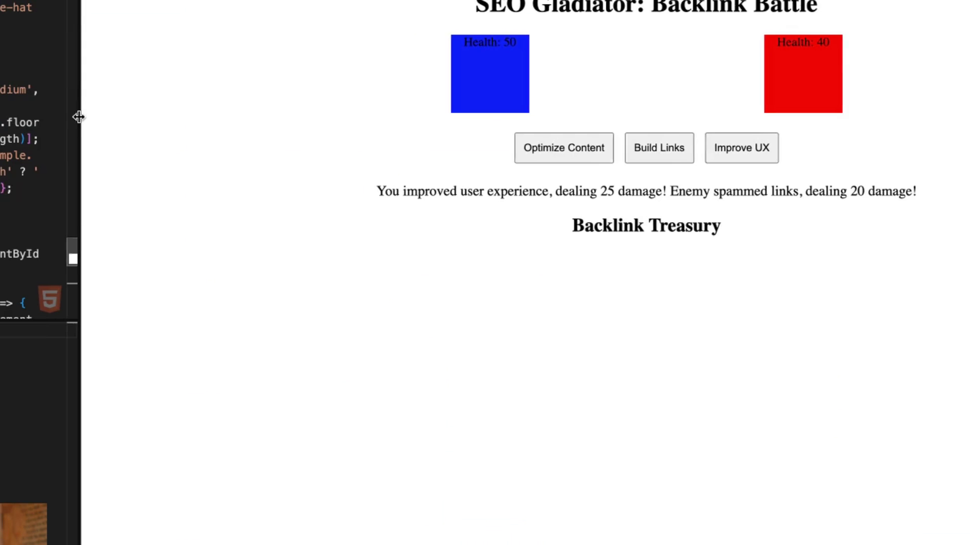
pyautogui.hotkey('ctrl', 'a')
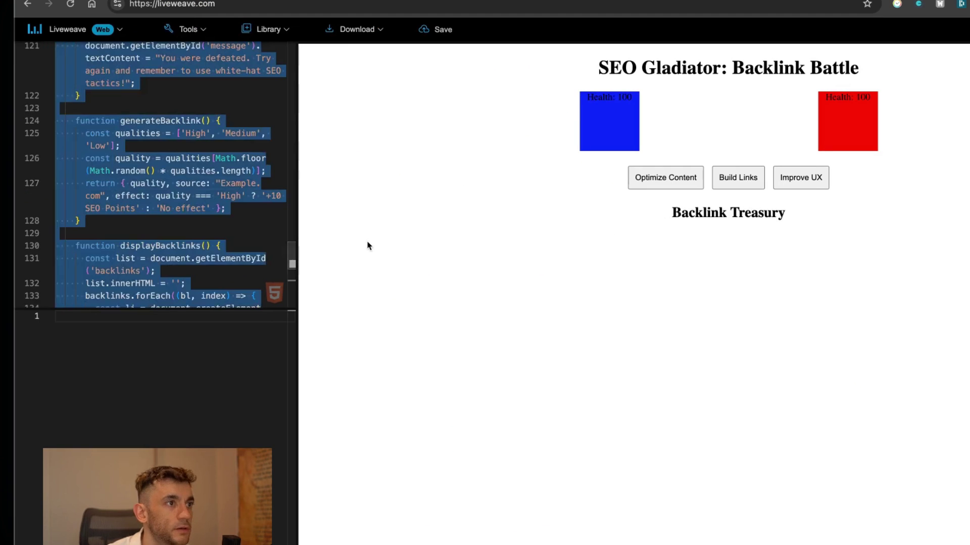
pyautogui.hotkey('ctrl', 'v')
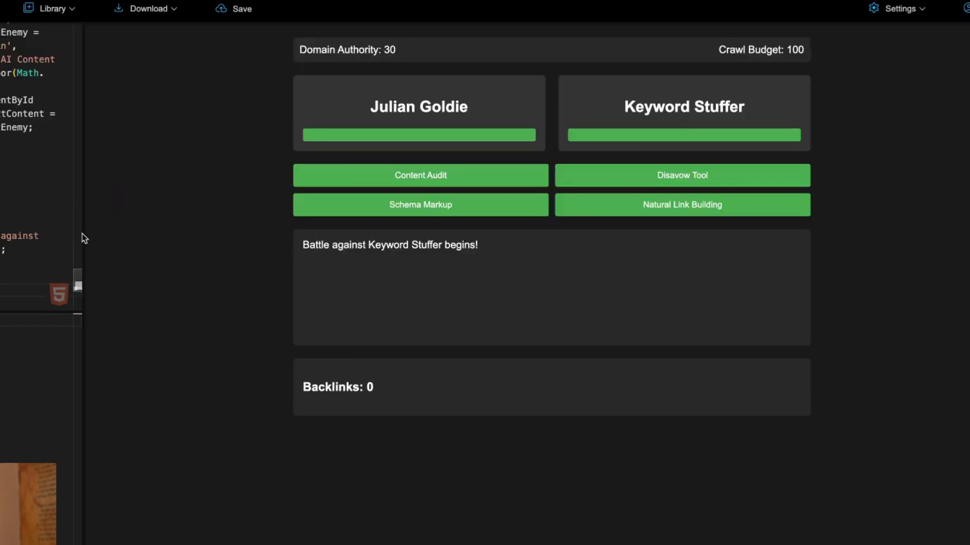
# Expand the preview of DeepSeek's game and test its Content Audit, Disavow Tool, Schema Markup and Natural Link Building attacks.
pyautogui.moveTo(299, 245); pyautogui.dragTo(18, 248)
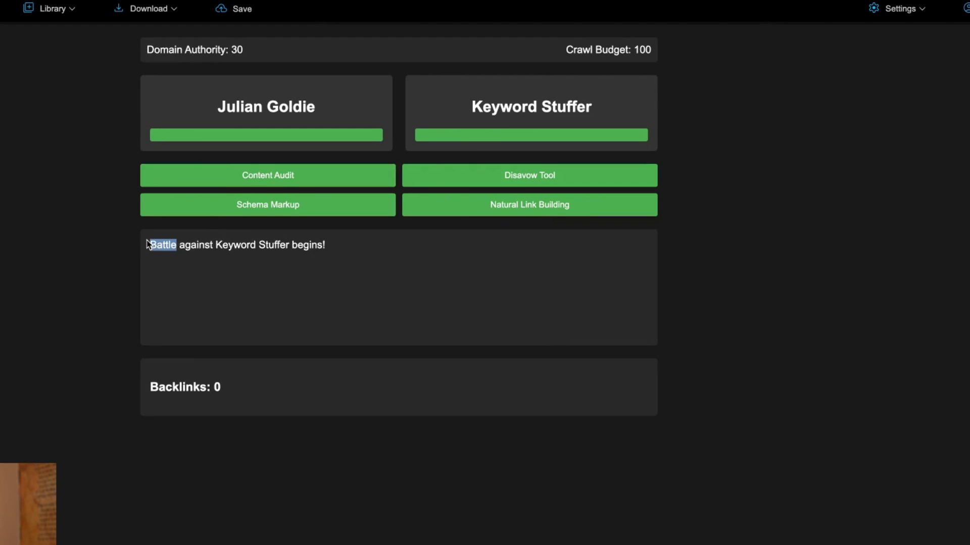
pyautogui.click(271, 171)
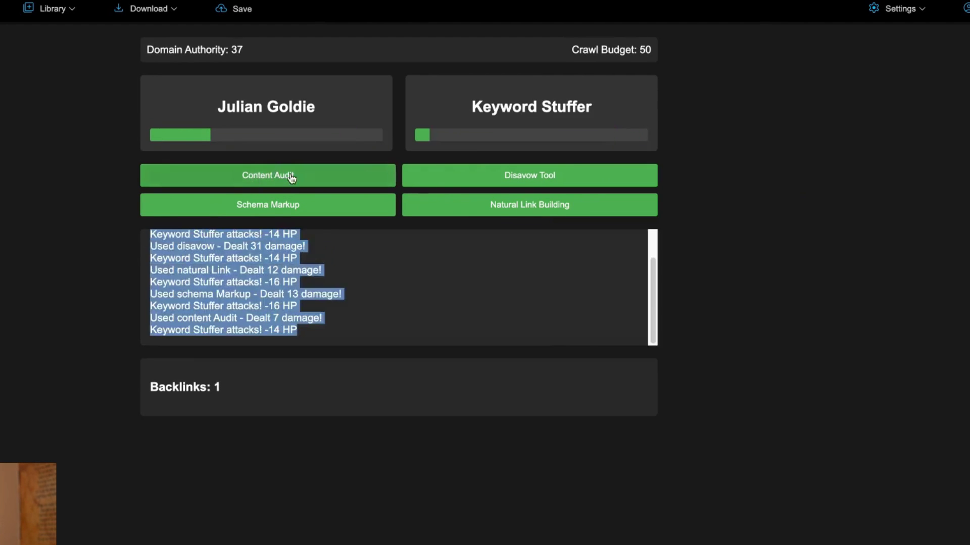
pyautogui.click(517, 180)
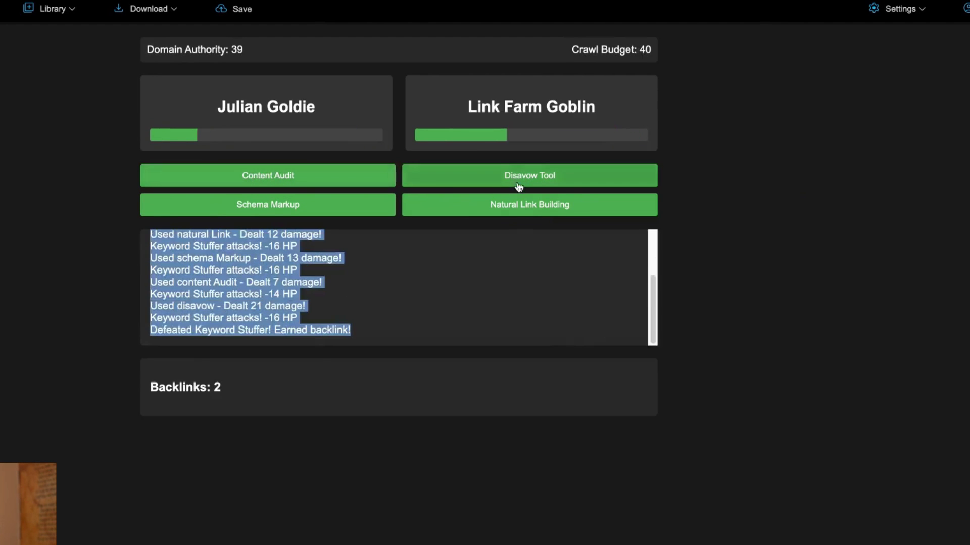
pyautogui.click(516, 201)
pyautogui.click(520, 181)
pyautogui.click(505, 201)
pyautogui.click(267, 205)
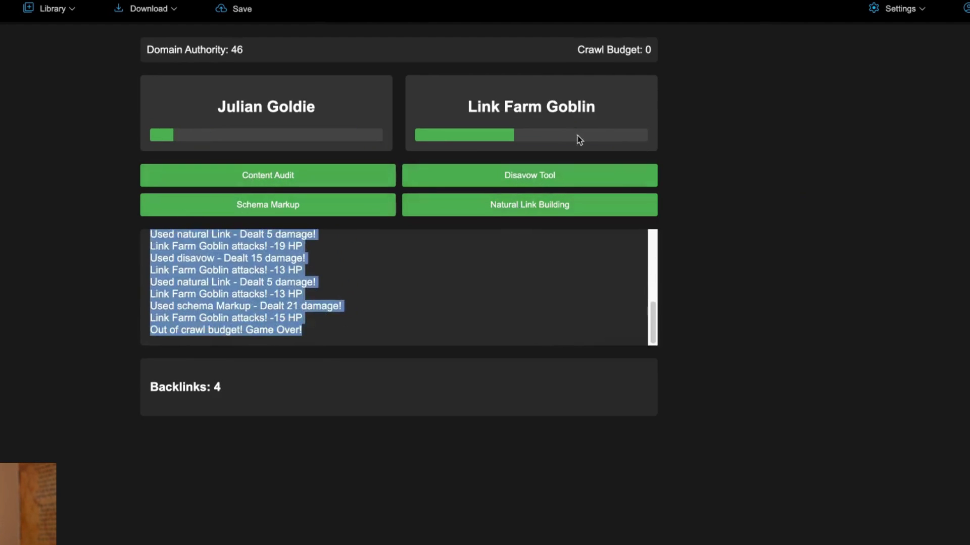
pyautogui.click(269, 260)
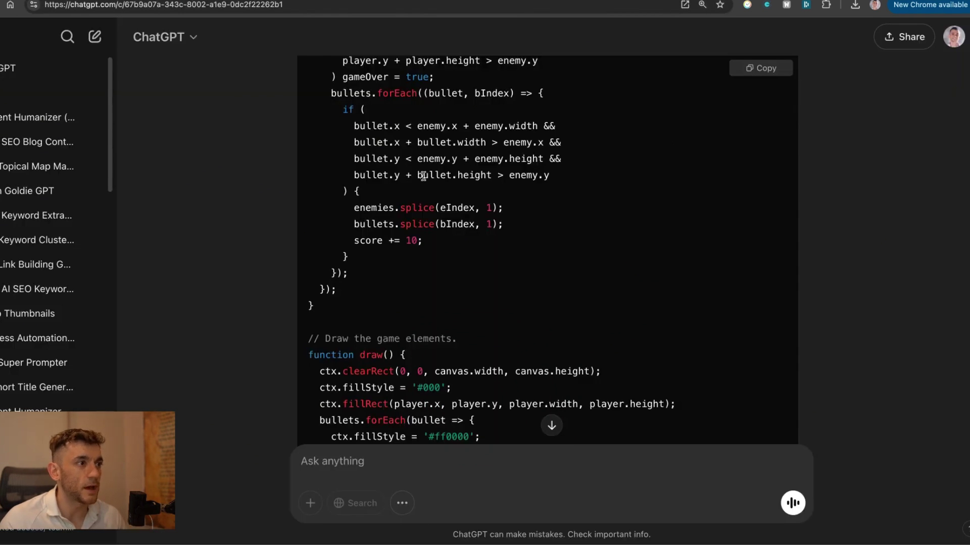
# Compare the ChatGPT, Claude and DeepSeek game answers by looking through each chat again.
pyautogui.scroll(-10, 444, 191)
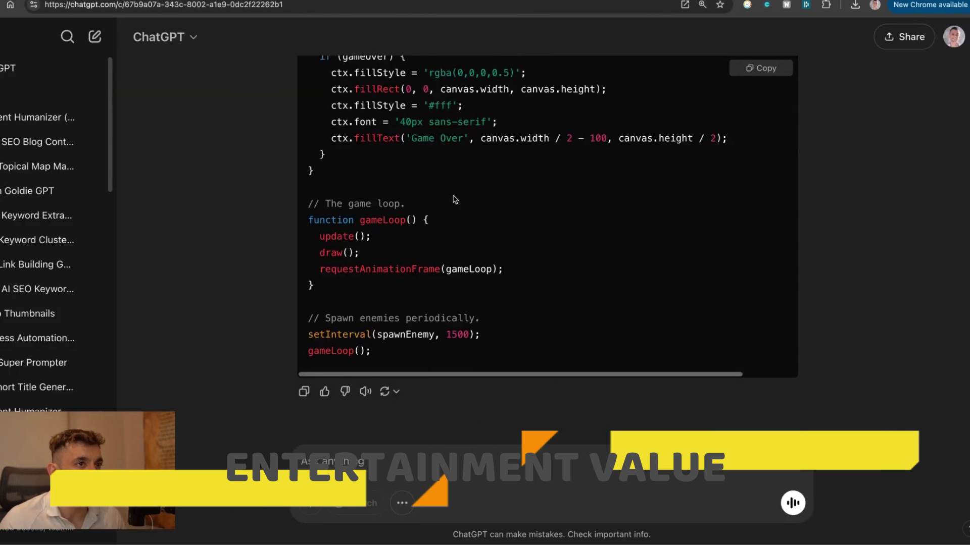
pyautogui.scroll(20, 578, 183)
pyautogui.scroll(-5, 559, 201)
pyautogui.scroll(-15, 559, 200)
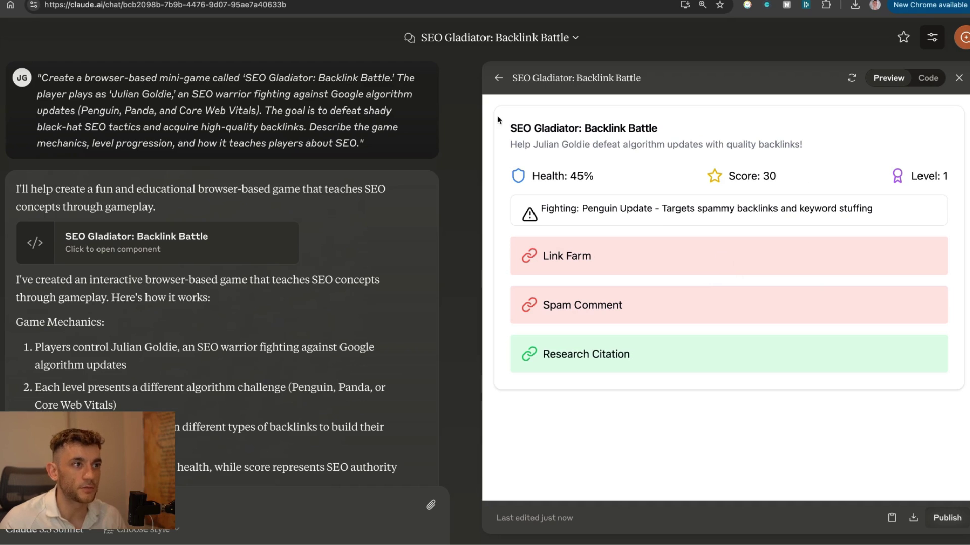
pyautogui.tripleClick(258, 90)
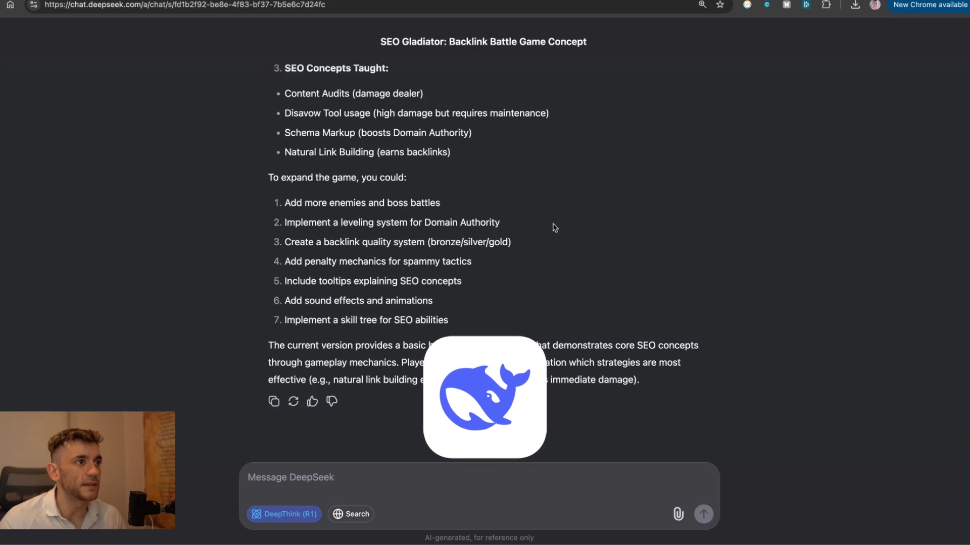
pyautogui.scroll(15, 553, 225)
pyautogui.scroll(20, 557, 231)
pyautogui.scroll(-20, 571, 194)
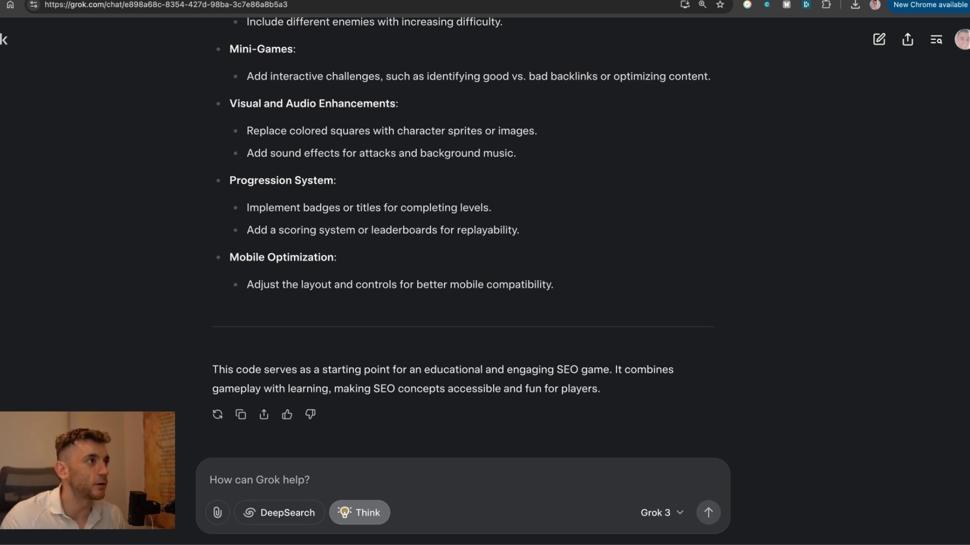
# Return to the PromptForge AI chat and examine the title of prompt 5, the SEO blog post about Google's next algorithm update.
pyautogui.click(319, 1)
pyautogui.scroll(-3, 408, 173)
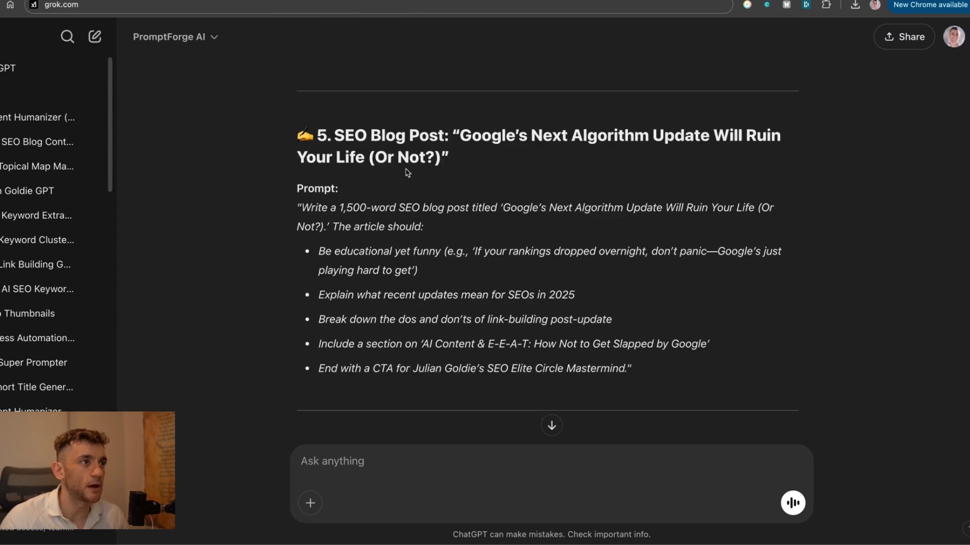
pyautogui.moveTo(297, 135); pyautogui.dragTo(448, 161)
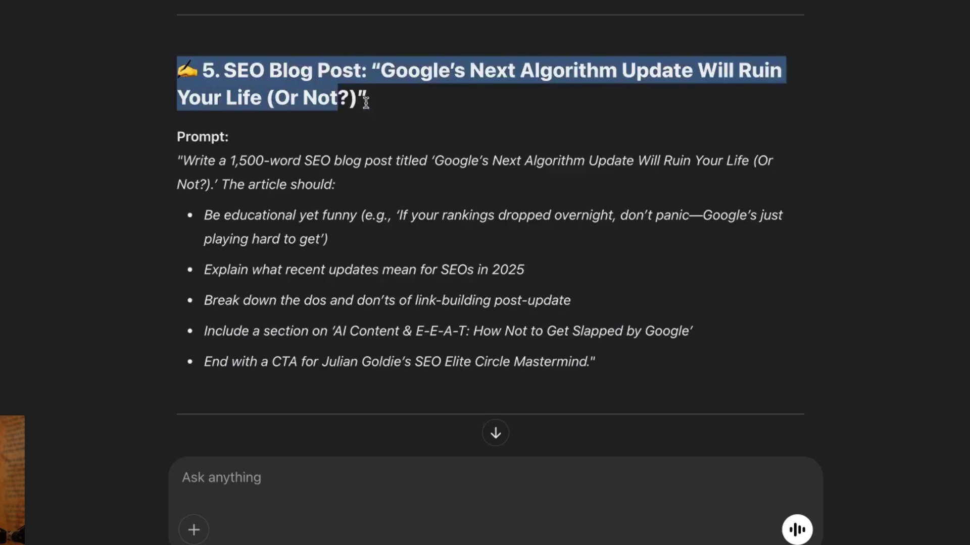
pyautogui.click(411, 120)
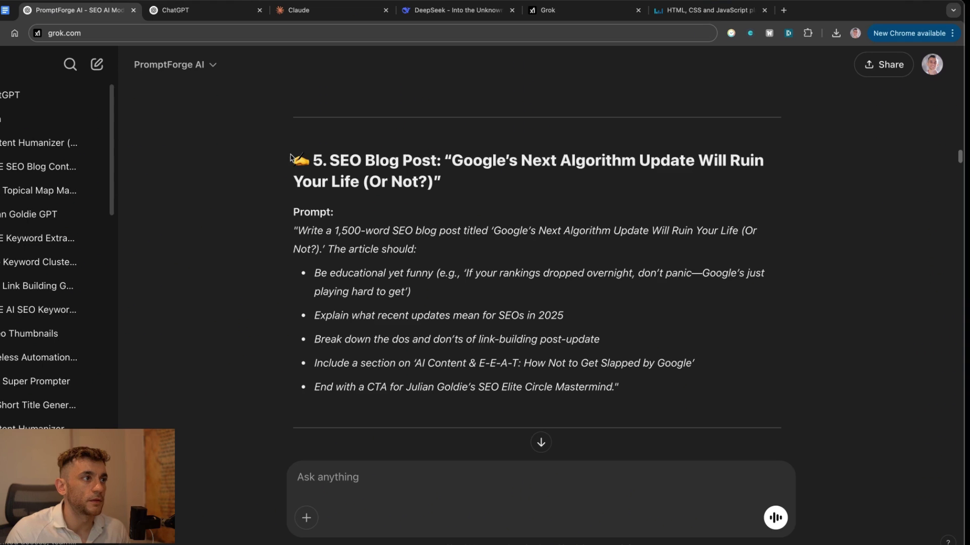
pyautogui.moveTo(291, 157); pyautogui.dragTo(442, 168)
pyautogui.moveTo(504, 168)
pyautogui.mouseDown()
pyautogui.moveTo(522, 168)
pyautogui.moveTo(514, 184)
pyautogui.mouseUp()
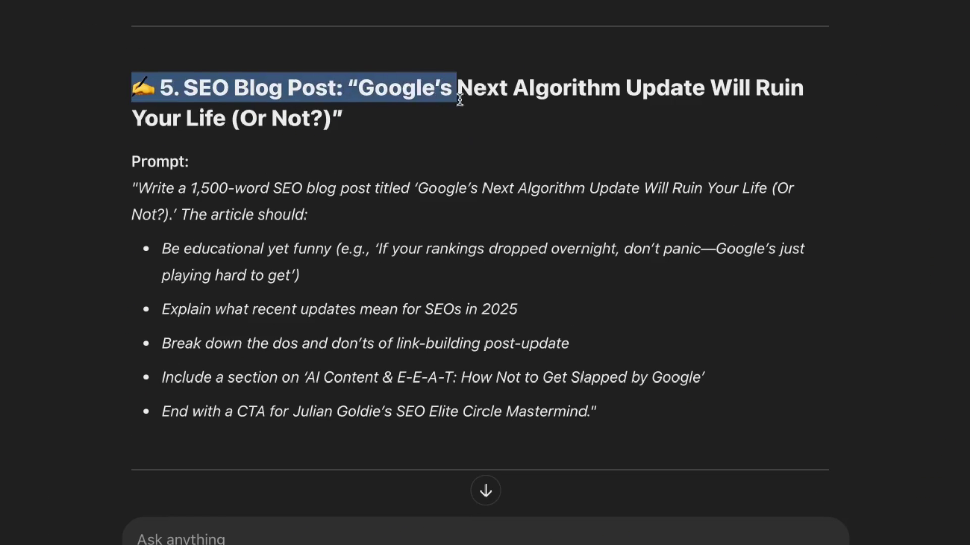
# Read through the 1,500-word SEO blog post prompt and its list of article requirements.
pyautogui.click(165, 162)
pyautogui.moveTo(119, 73); pyautogui.dragTo(159, 147)
pyautogui.click(162, 169)
pyautogui.moveTo(121, 194); pyautogui.dragTo(287, 190)
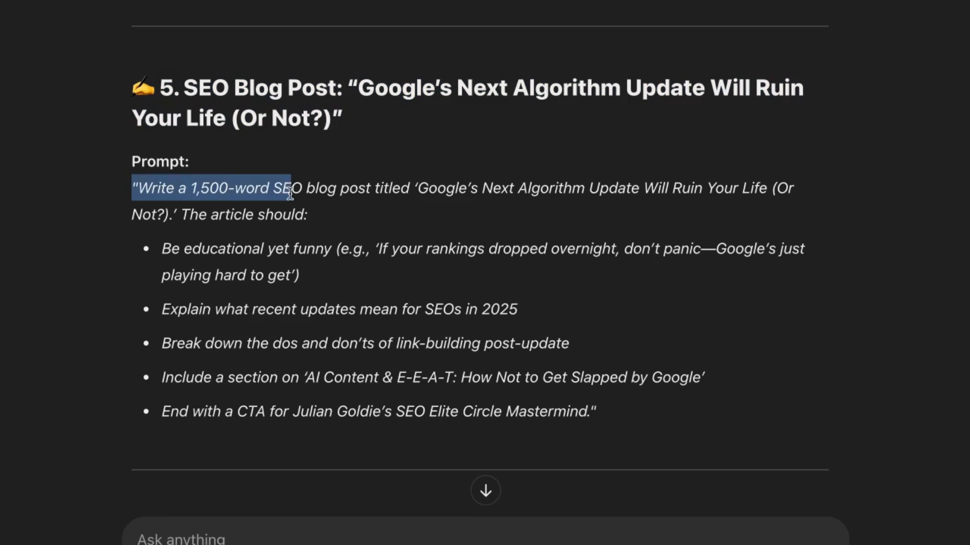
pyautogui.moveTo(410, 194); pyautogui.dragTo(390, 212)
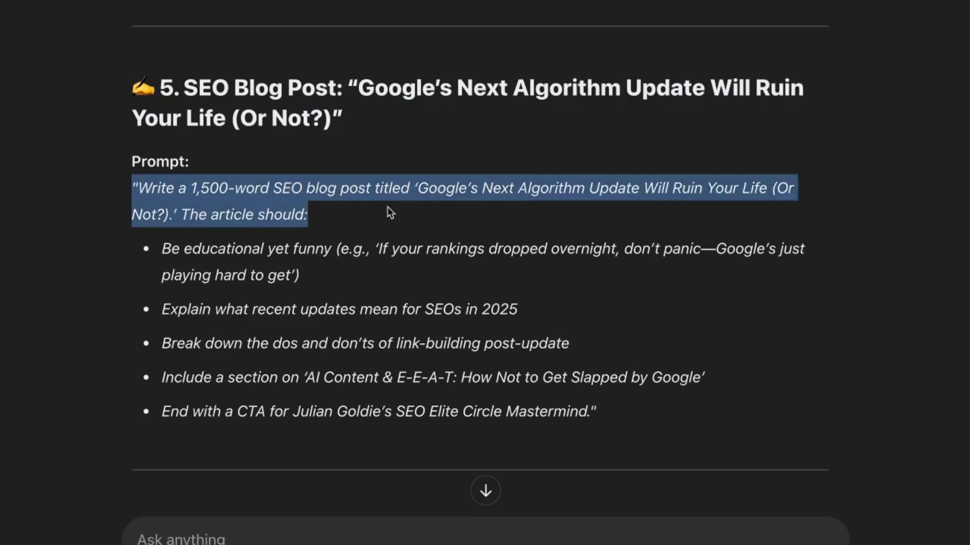
pyautogui.moveTo(162, 248); pyautogui.dragTo(822, 431)
pyautogui.click(822, 430)
# Copy the complete prompt 5 into a new ChatGPT chat and append the author's source context with the mastermind and strategy session links.
pyautogui.moveTo(134, 69); pyautogui.dragTo(596, 419)
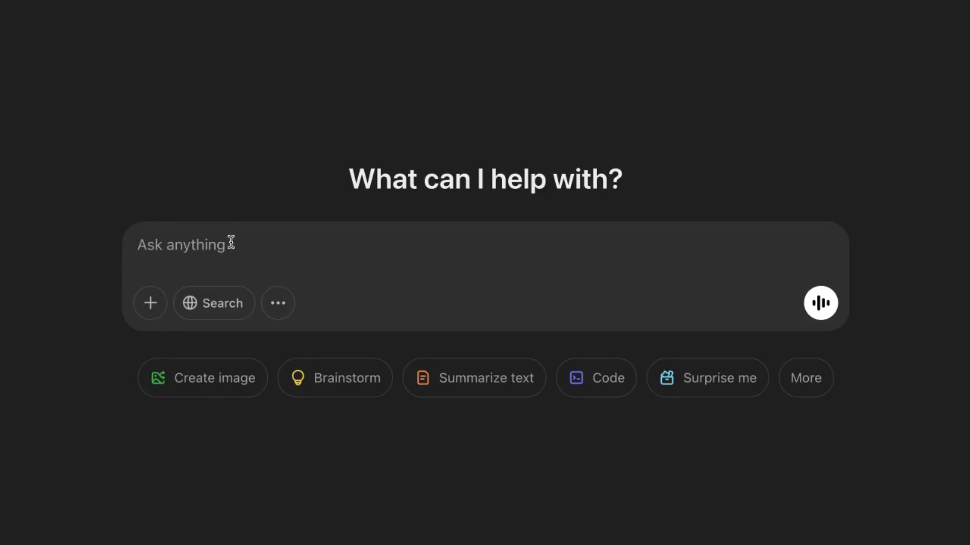
pyautogui.write('✍ 5. SEO Blog Post: "Google’s Next Algorithm Update Will Ruin Your Life (Or Not?)" Prompt: "Write a 1,500-word SEO blog post titled ‘Google’s Next Algorithm Update Will Ruin Your Life (Or Not?).’ The article should:  Be educational yet funny (e.g., ‘If your rankings dropped overnight, don’t panic—Google’s just playing hard to get’) Explain what recent updates mean for SEOs in 2025 Break down the dos and don’ts of link-building post-update Include a section on ‘AI Content & E-E-A-T: How Not to Get Slapped by Google’ End with a CTA for Julian Goldie’s SEO Elite Circle Mastermind."')
pyautogui.hotkey('shift', 'Return')
pyautogui.hotkey('shift', 'Return')
pyautogui.write('S')
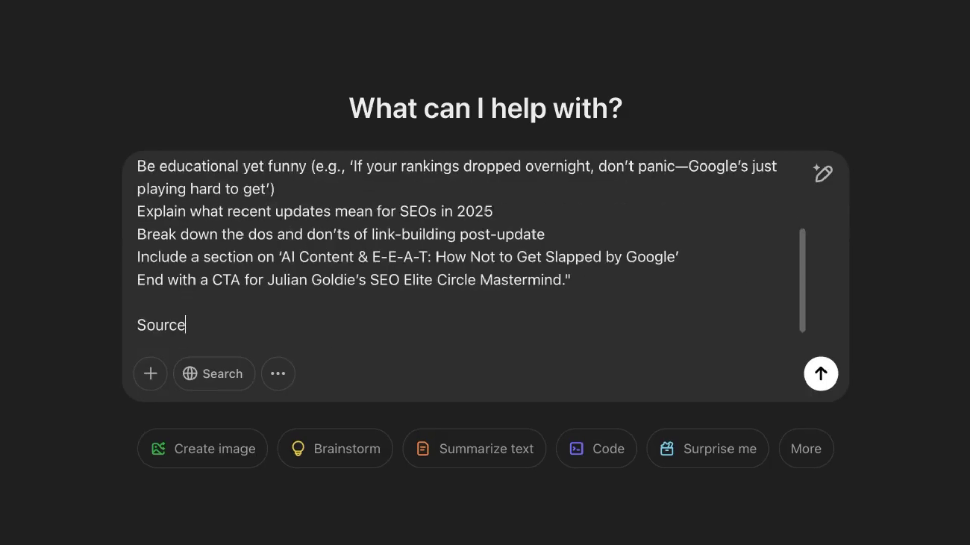
pyautogui.press('super+a')
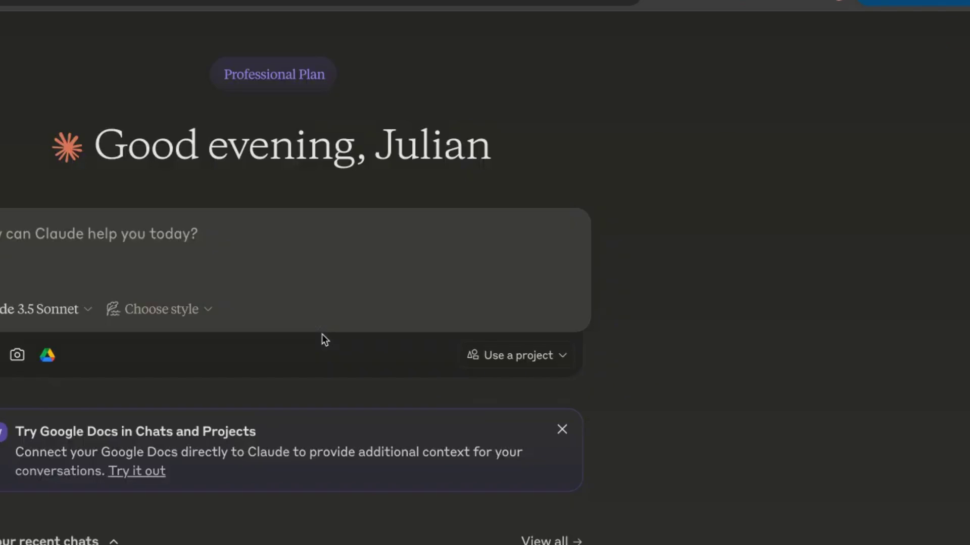
# Submit the same blog post prompt to Claude 3.5 Sonnet and to DeepSeek with DeepThink (R1) turned off.
pyautogui.hotkey('ctrl', 'v')
pyautogui.press('Return')
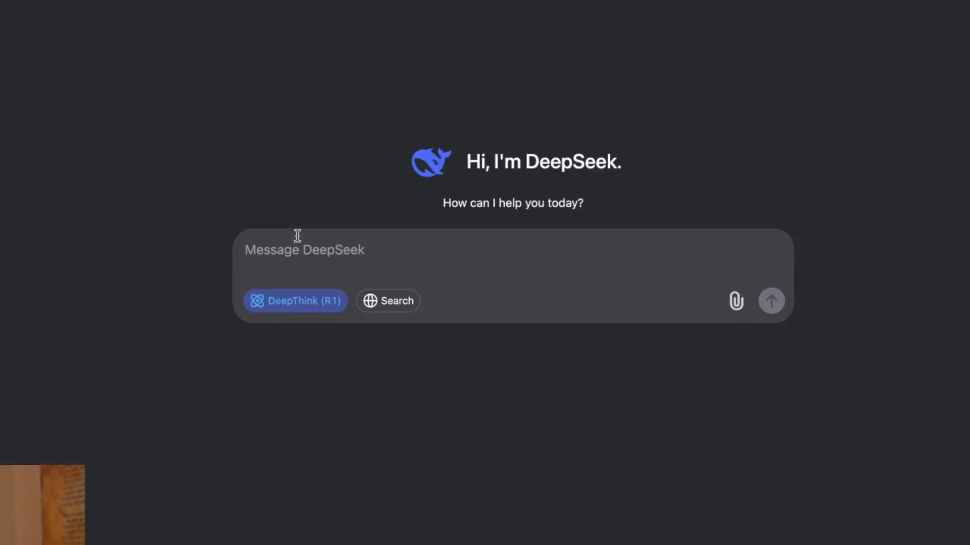
pyautogui.click(302, 304)
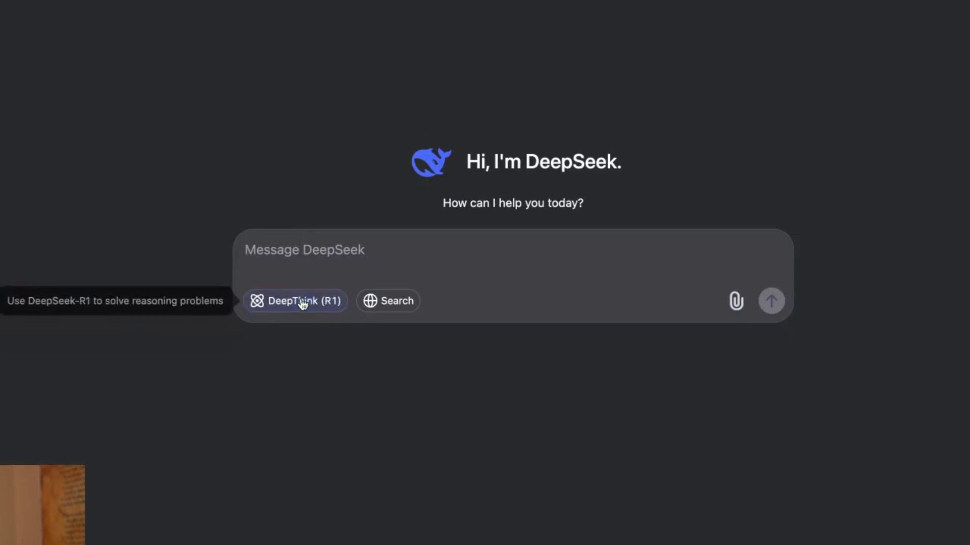
pyautogui.hotkey('ctrl', 'v')
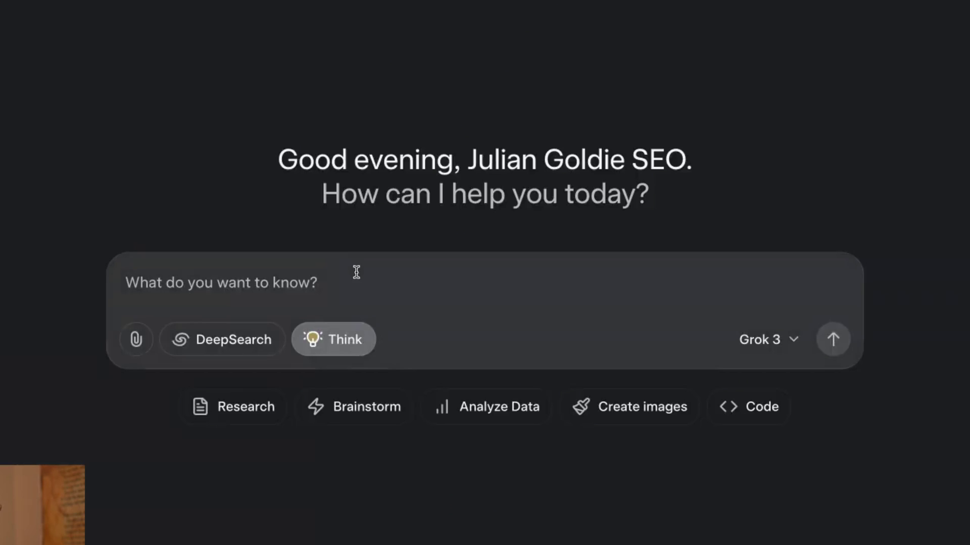
# Turn off Think in Grok 3 and submit the same SEO blog post prompt there.
pyautogui.click(348, 338)
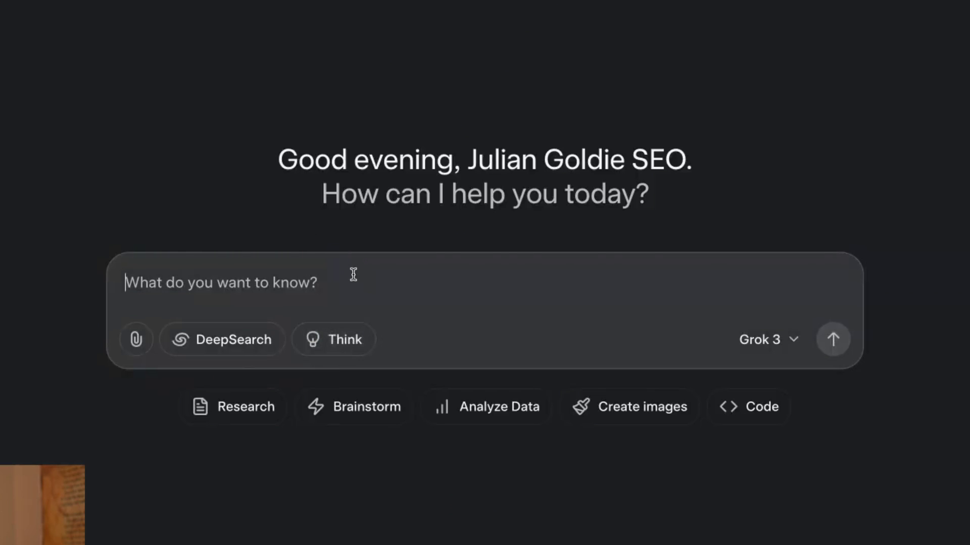
pyautogui.hotkey('ctrl', 'v')
pyautogui.press('Return')
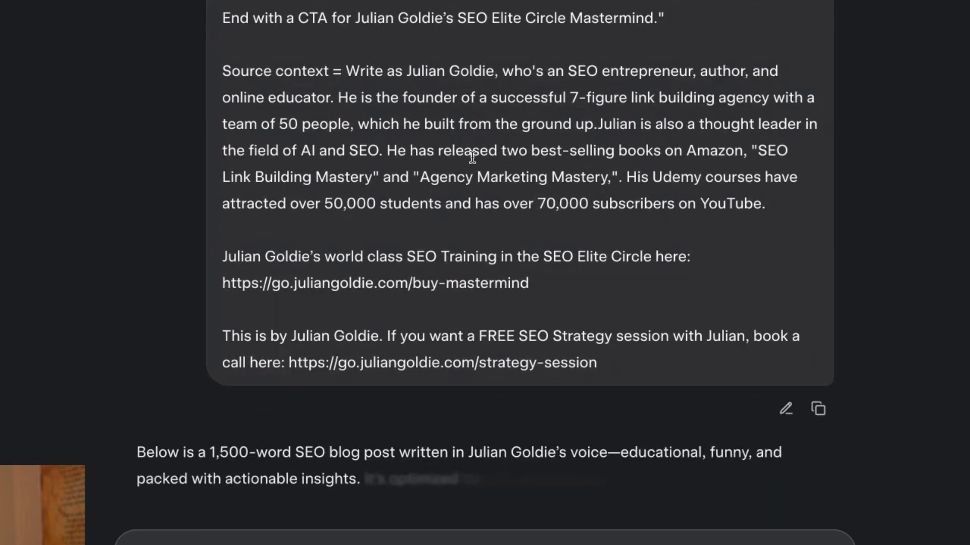
pyautogui.scroll(6, 497, 161)
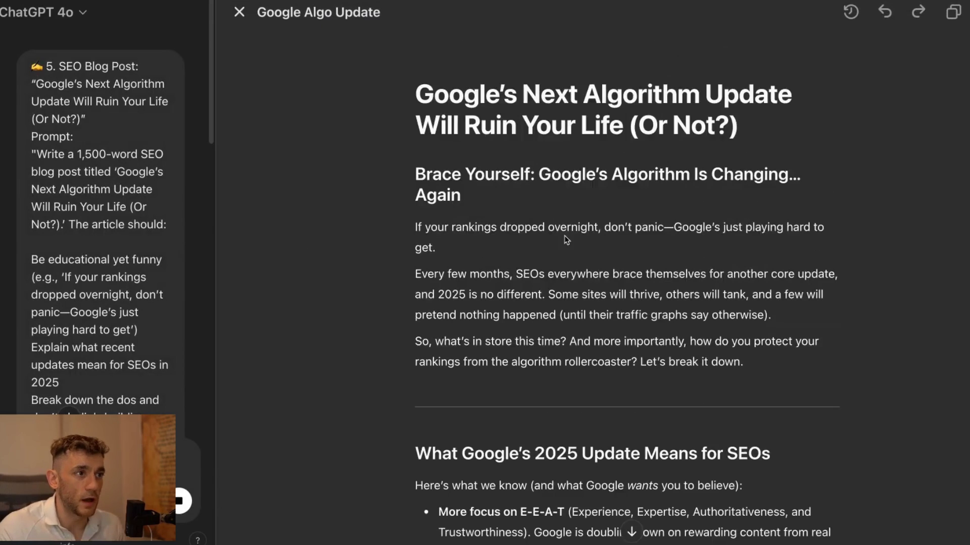
# Switch to ChatGPT and examine its Google Algo Update article, from the title and opening joke to the link-building section.
pyautogui.moveTo(422, 248); pyautogui.dragTo(457, 254)
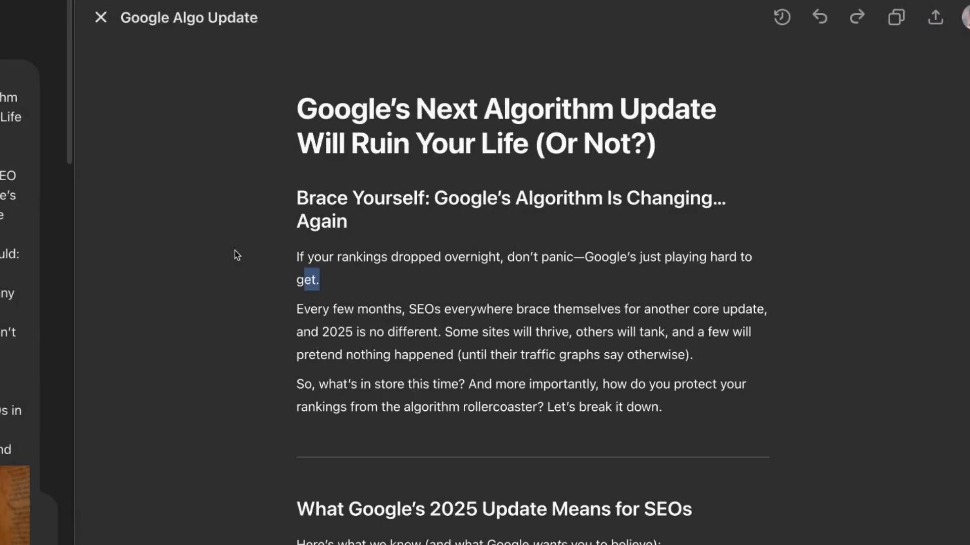
pyautogui.click(237, 255)
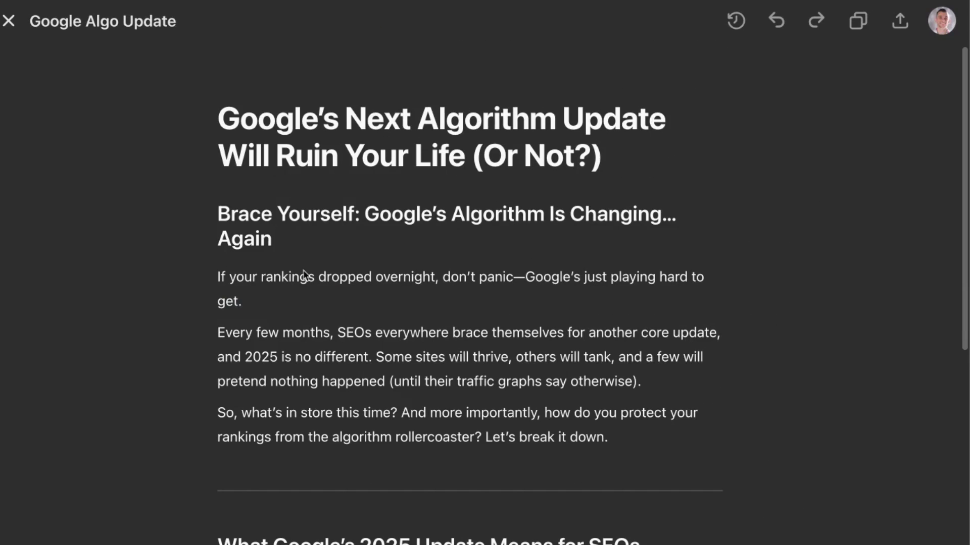
pyautogui.scroll(-12, 530, 354)
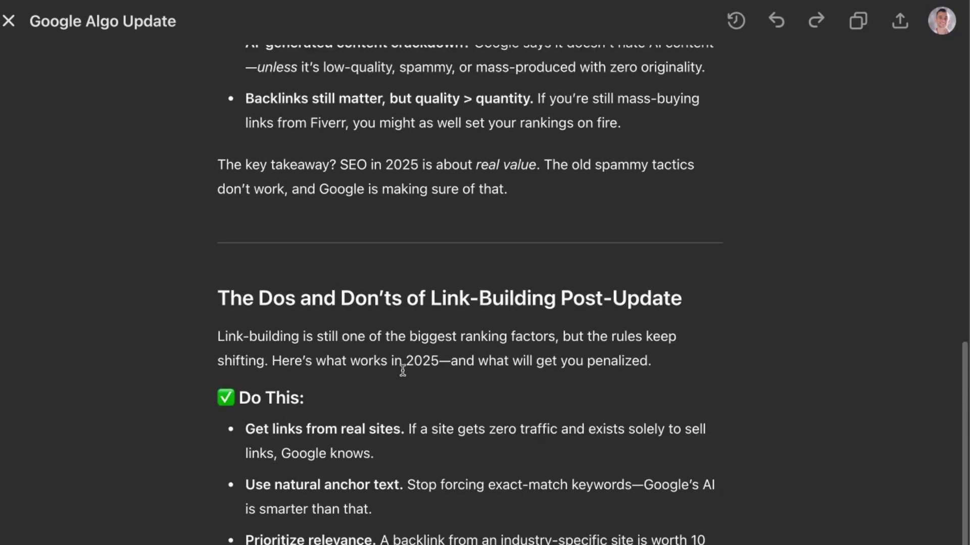
pyautogui.scroll(12, 402, 370)
pyautogui.moveTo(237, 116); pyautogui.dragTo(635, 186)
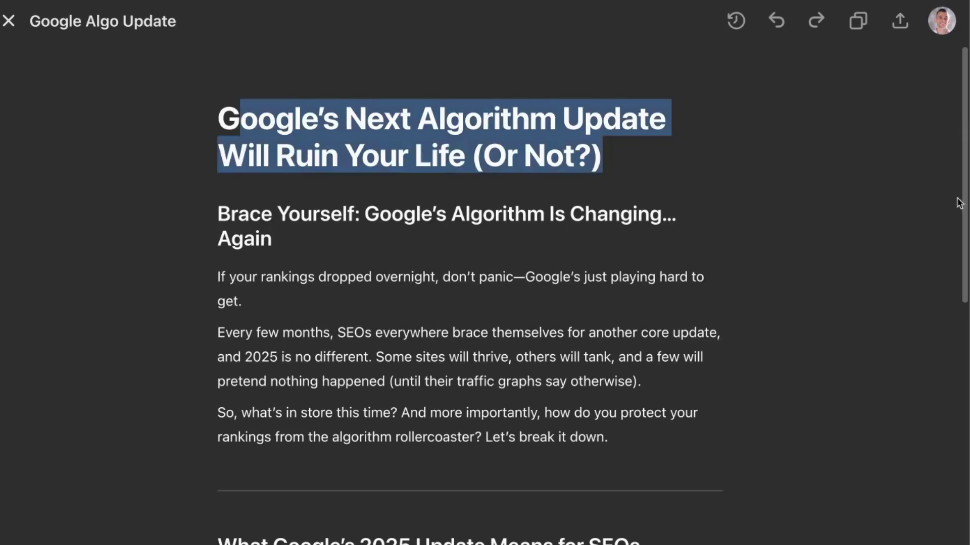
pyautogui.click(225, 200)
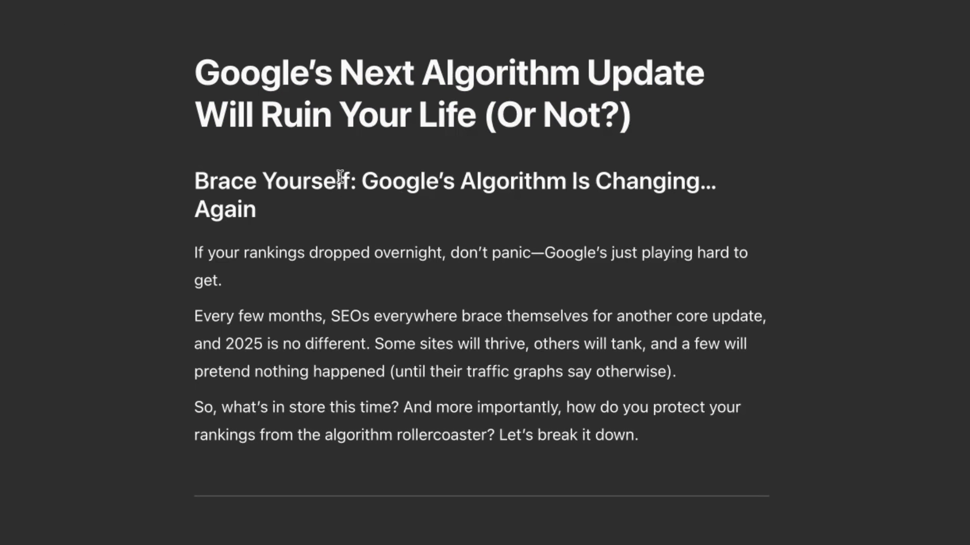
# Count the words of ChatGPT's whole article with the Word Counter Plus extension.
pyautogui.scroll(-20, 485, 273)
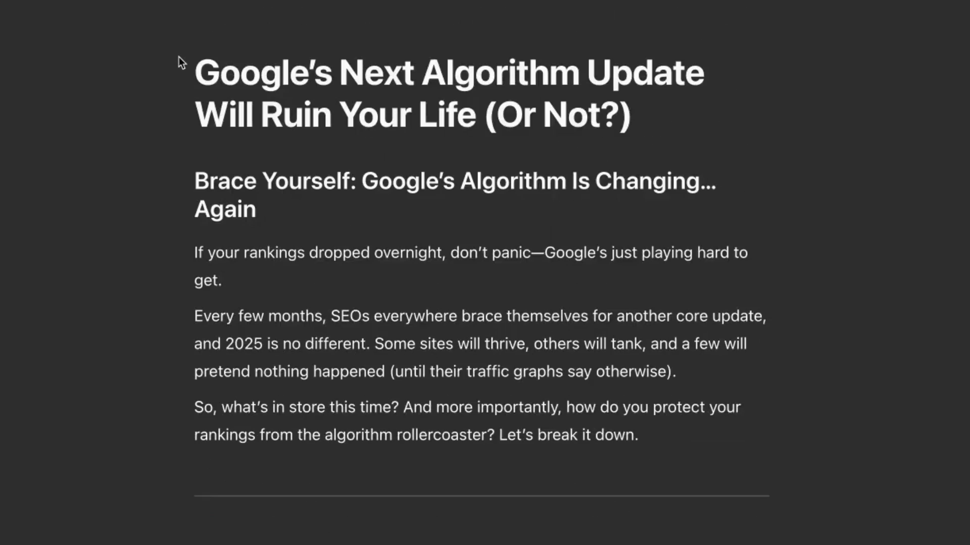
pyautogui.doubleClick(206, 76)
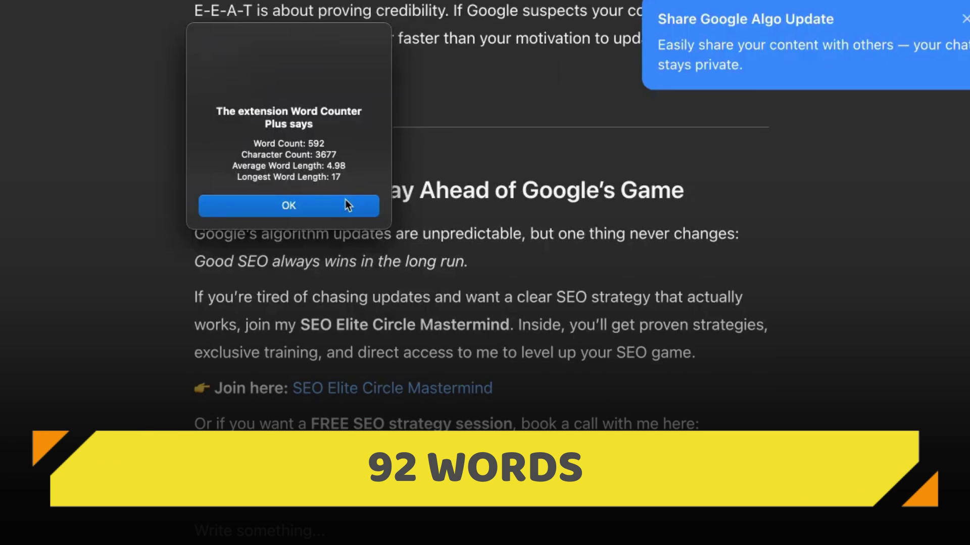
pyautogui.click(345, 199)
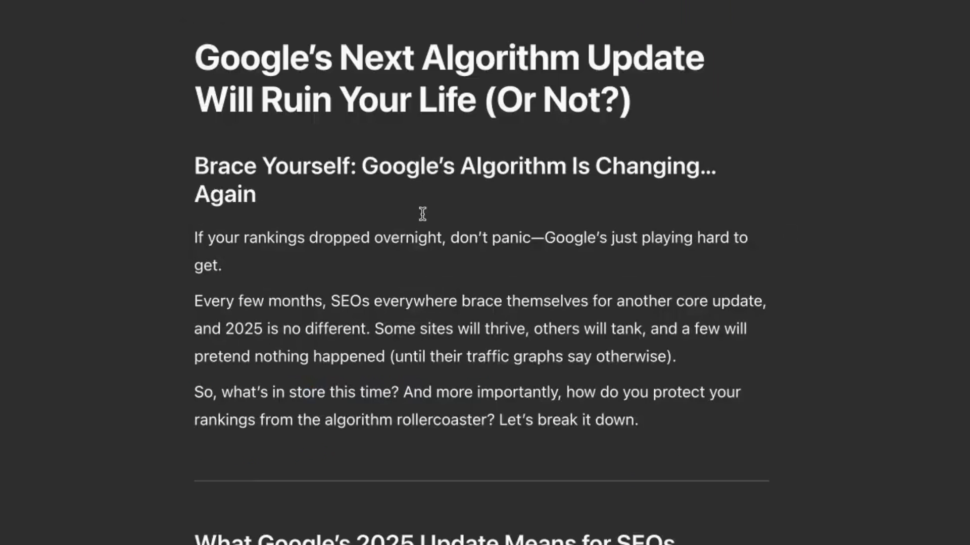
pyautogui.scroll(-5, 422, 212)
pyautogui.scroll(5, 374, 179)
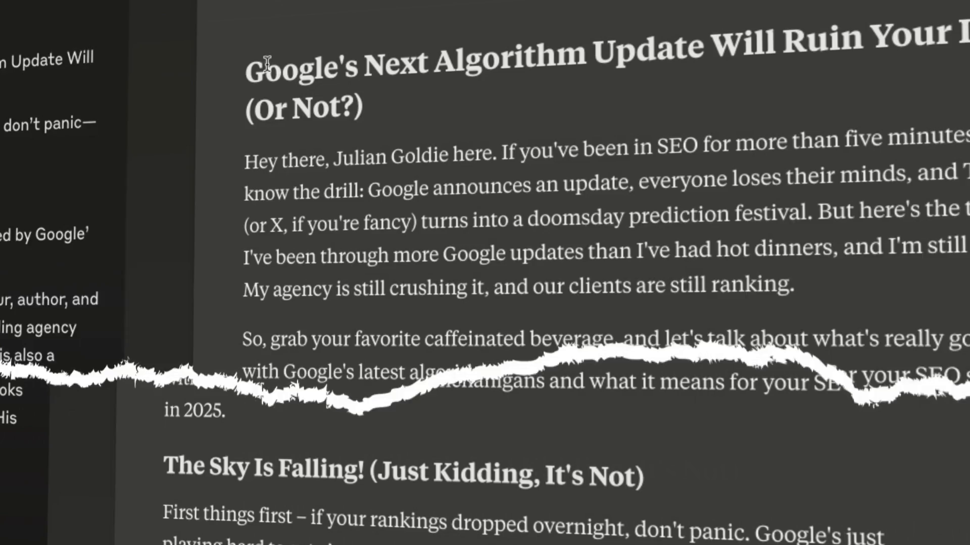
# Read the introduction of Claude's article and count the whole article's words with Word Counter Plus.
pyautogui.moveTo(360, 164); pyautogui.dragTo(577, 167)
pyautogui.moveTo(415, 173); pyautogui.dragTo(135, 162)
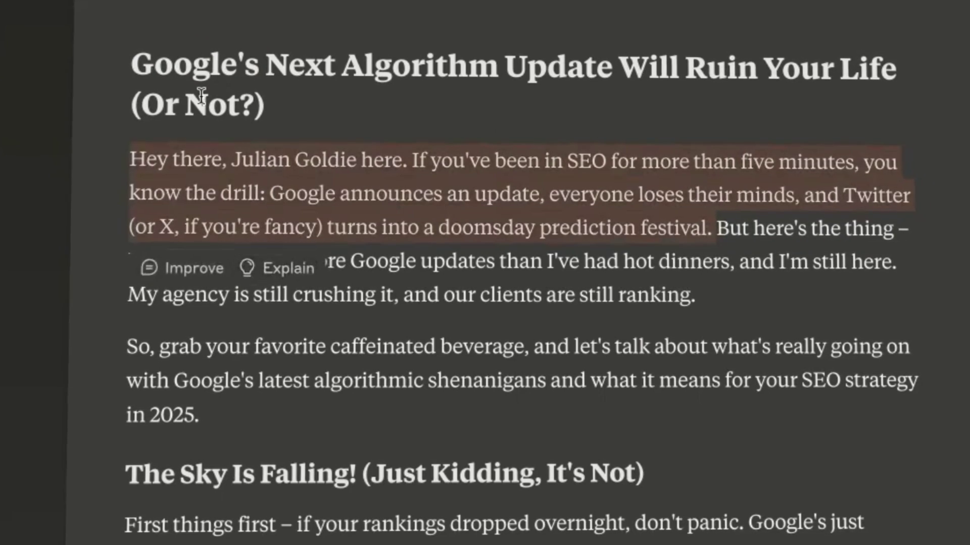
pyautogui.moveTo(136, 50); pyautogui.dragTo(307, 310)
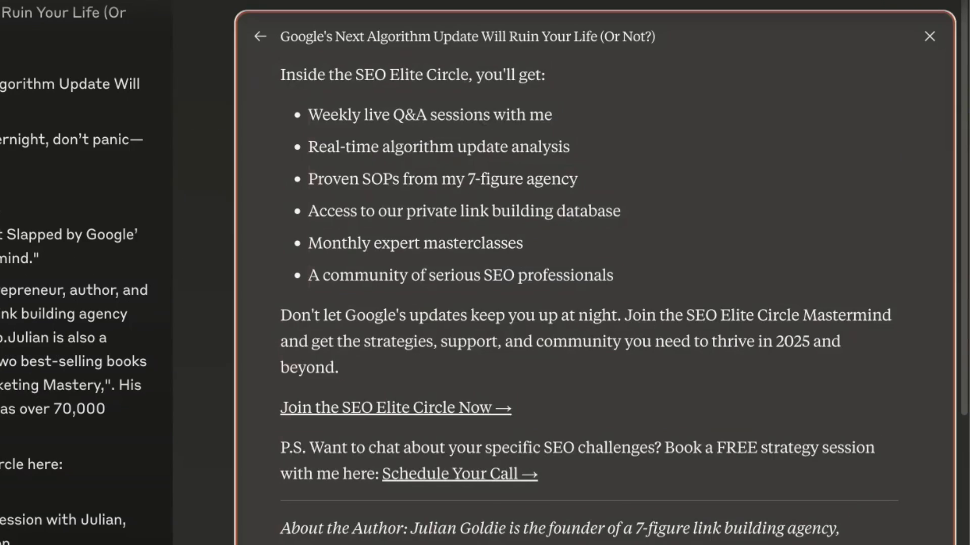
pyautogui.hotkey('ctrl', 'a')
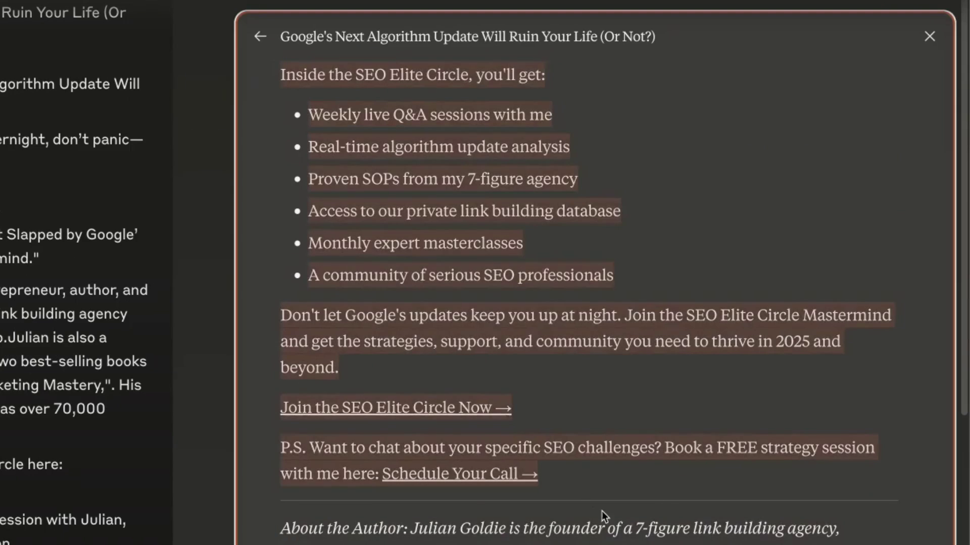
pyautogui.rightClick(500, 310)
pyautogui.click(552, 456)
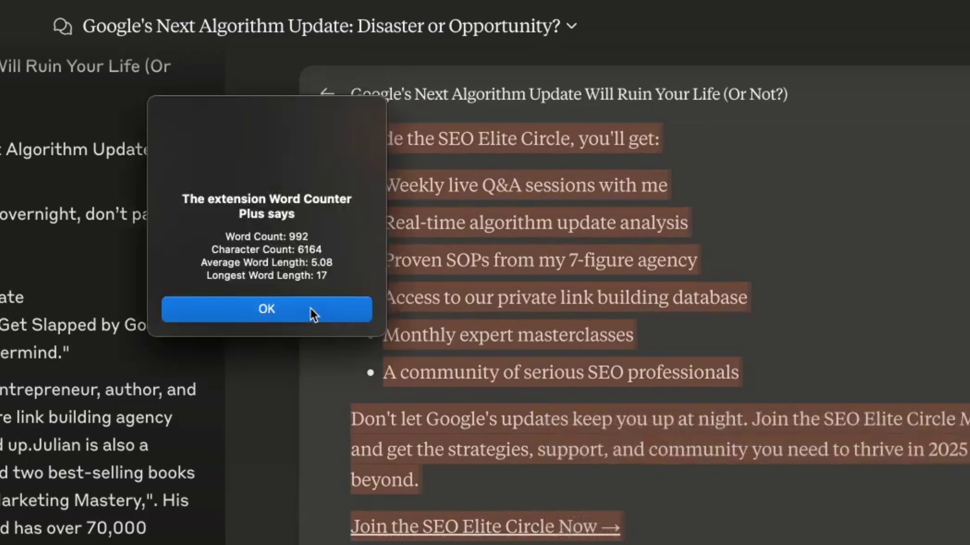
pyautogui.click(310, 308)
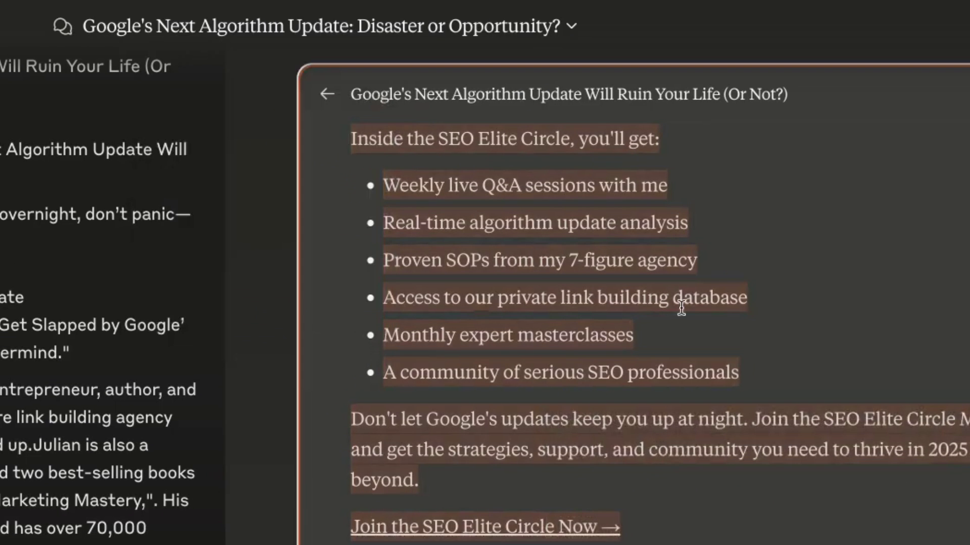
# Examine the writing style of Claude's article from its start through the section "The Sky Is Falling! (Just Kidding, It's Not)".
pyautogui.scroll(10, 682, 307)
pyautogui.scroll(10, 681, 307)
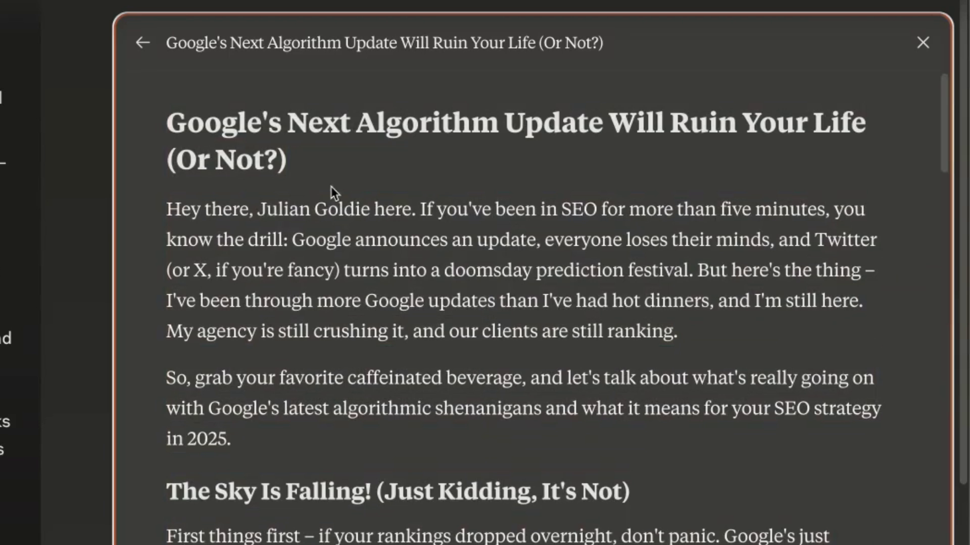
pyautogui.scroll(-5, 453, 451)
pyautogui.moveTo(165, 248); pyautogui.dragTo(718, 259)
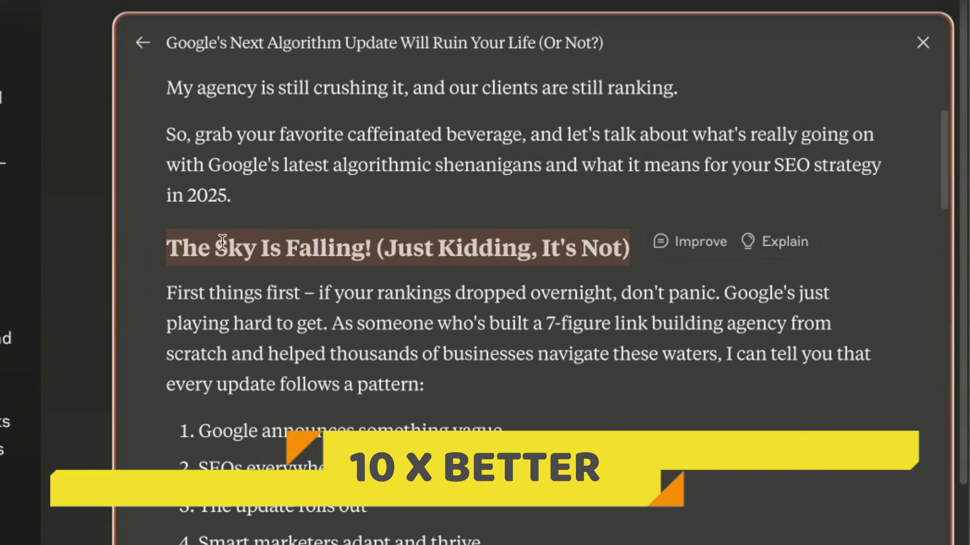
pyautogui.moveTo(156, 256); pyautogui.dragTo(686, 247)
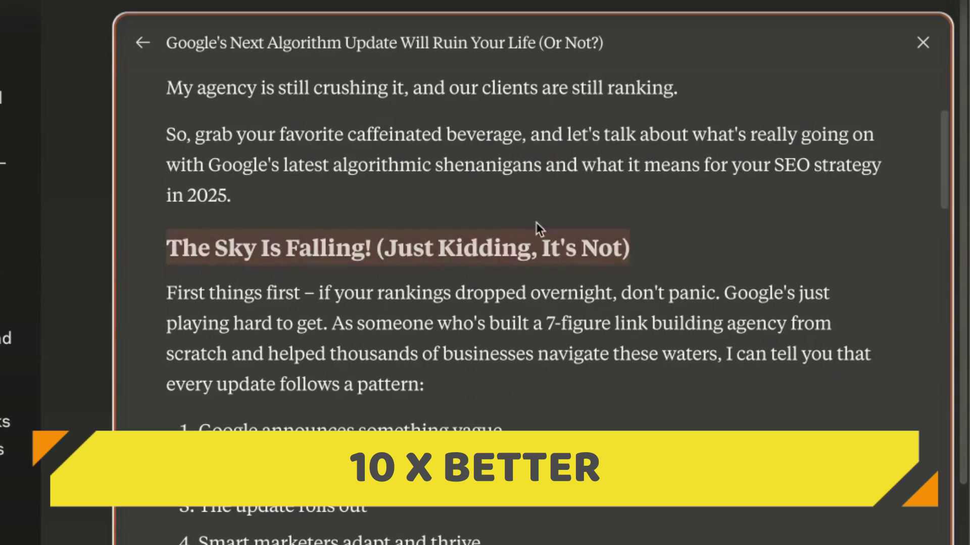
pyautogui.tripleClick(158, 283)
pyautogui.moveTo(160, 258); pyautogui.dragTo(212, 544)
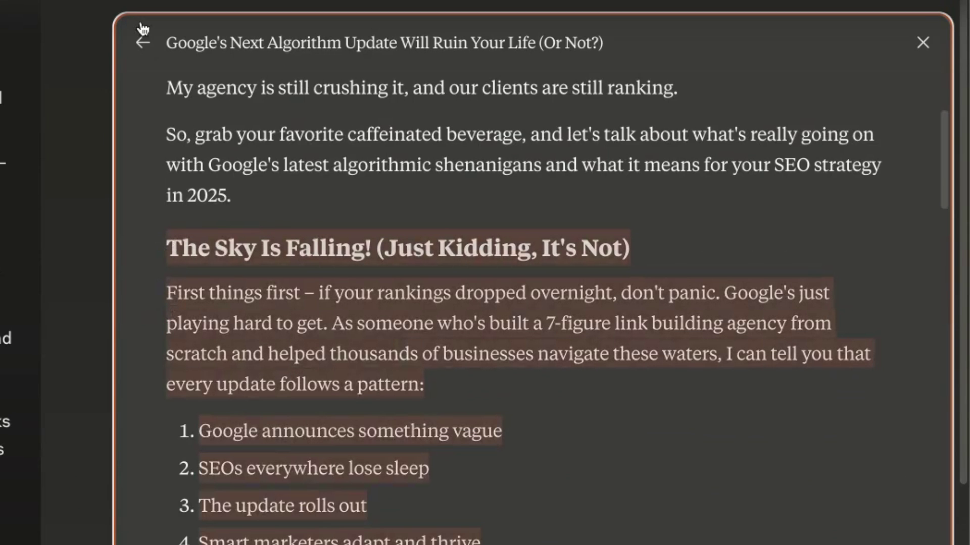
pyautogui.scroll(5, 394, 353)
pyautogui.click(425, 403)
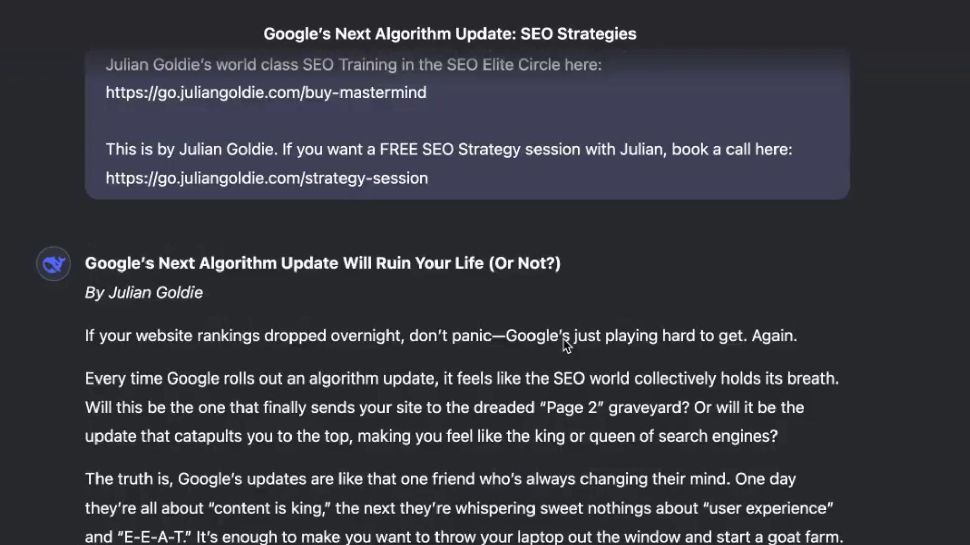
# Switch to DeepSeek's article and count its words from the opening sentence to the end with Word Counter Plus.
pyautogui.scroll(1, 566, 346)
pyautogui.moveTo(82, 356); pyautogui.dragTo(838, 542)
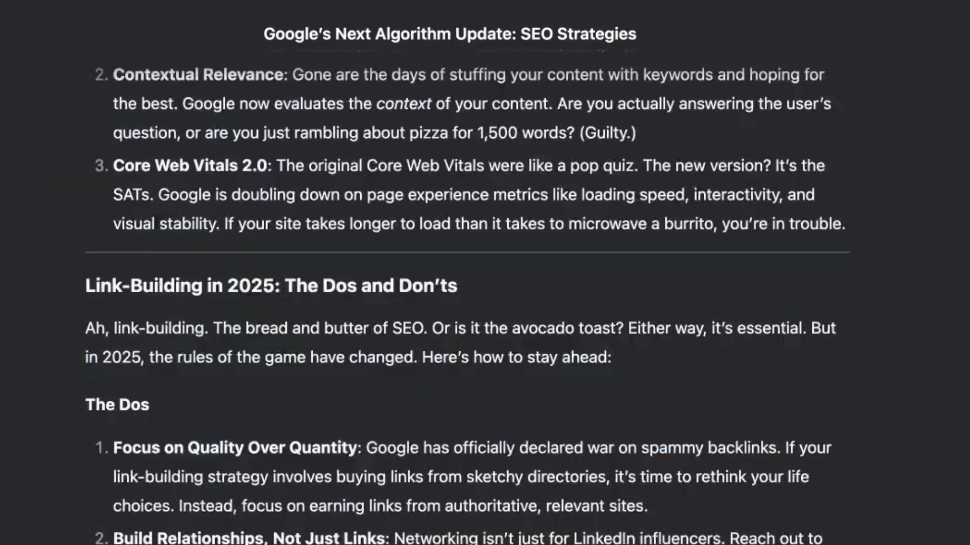
pyautogui.scroll(-10, 485, 273)
pyautogui.rightClick(285, 458)
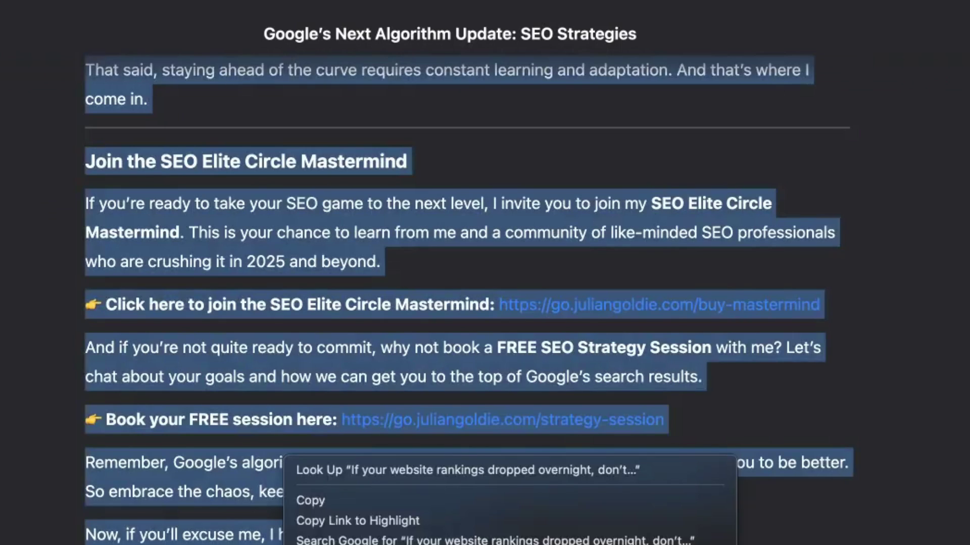
pyautogui.click(383, 543)
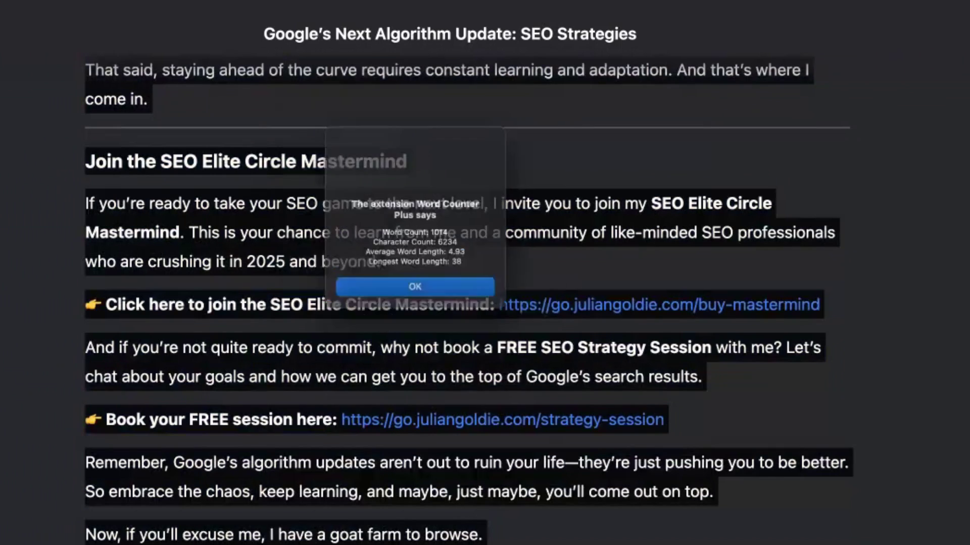
pyautogui.click(427, 303)
pyautogui.click(428, 300)
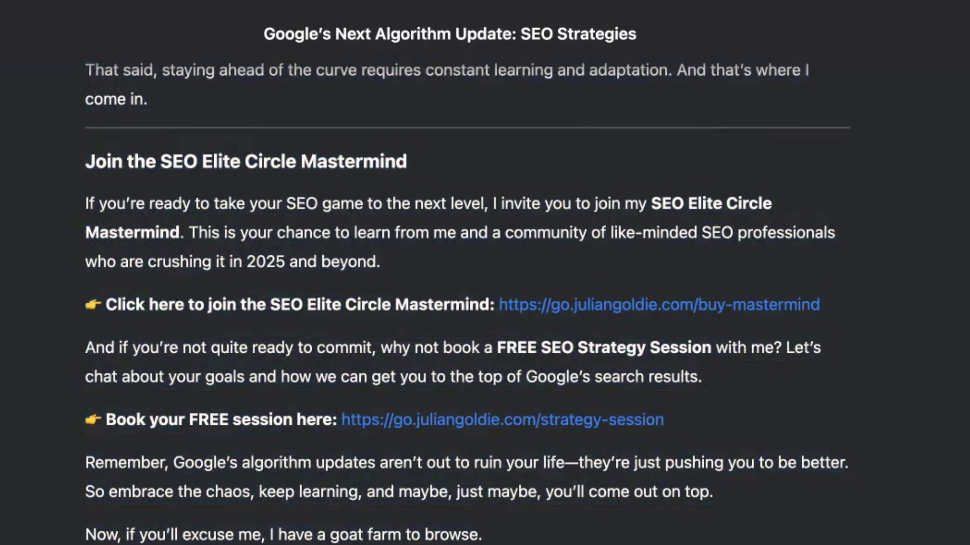
# Examine the author sign-off line ending DeepSeek's article, and return to the start of ChatGPT's article for comparison.
pyautogui.moveTo(129, 410); pyautogui.dragTo(439, 414)
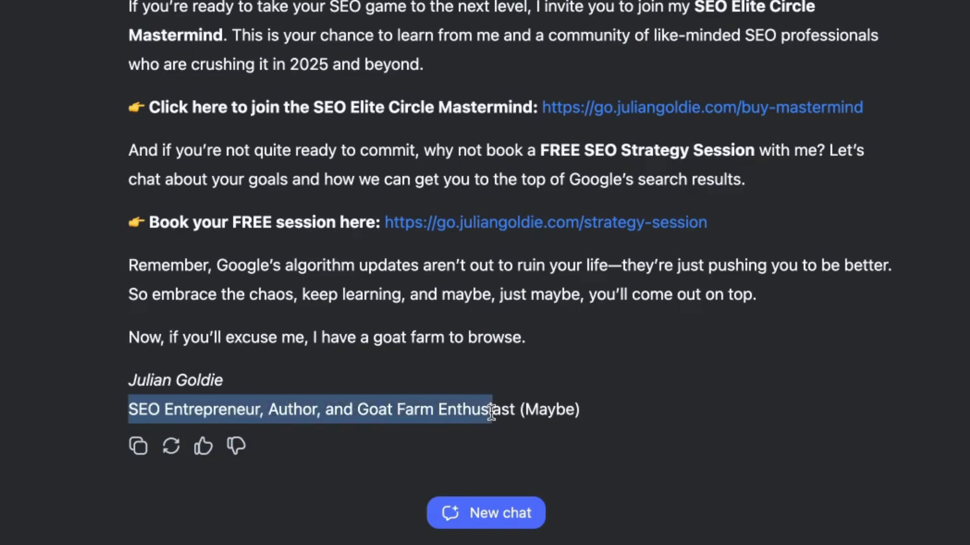
pyautogui.click(600, 410)
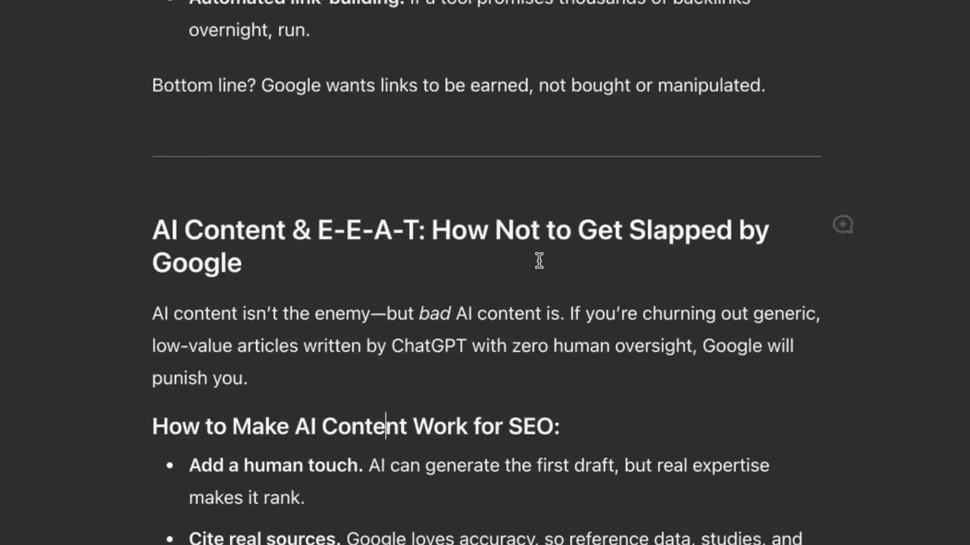
pyautogui.scroll(15, 540, 260)
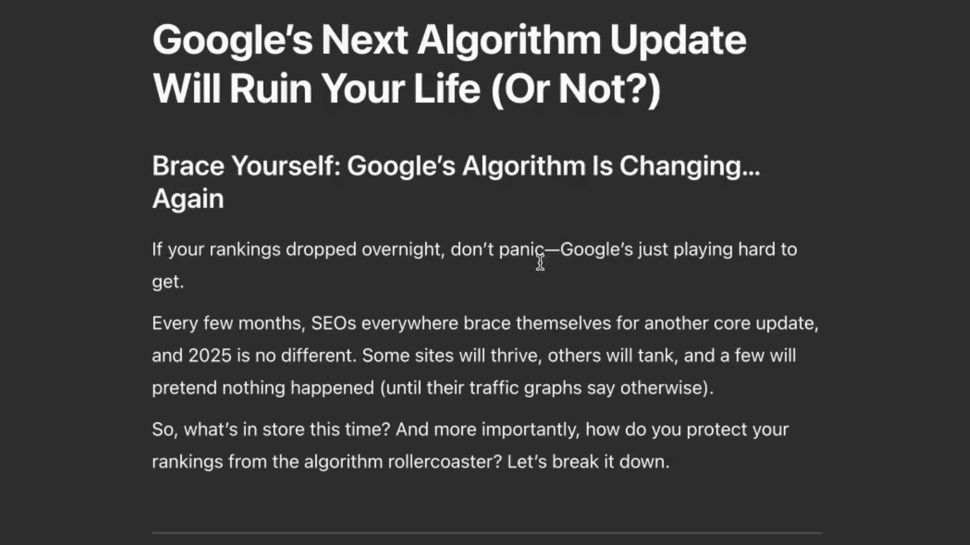
# Examine the opening sentence and the "Final Thoughts: Stay Ahead of Google's Game" section of ChatGPT's article.
pyautogui.tripleClick(314, 247)
pyautogui.rightClick(330, 249)
pyautogui.click(185, 255)
pyautogui.tripleClick(184, 255)
pyautogui.click(420, 460)
pyautogui.scroll(-20, 319, 335)
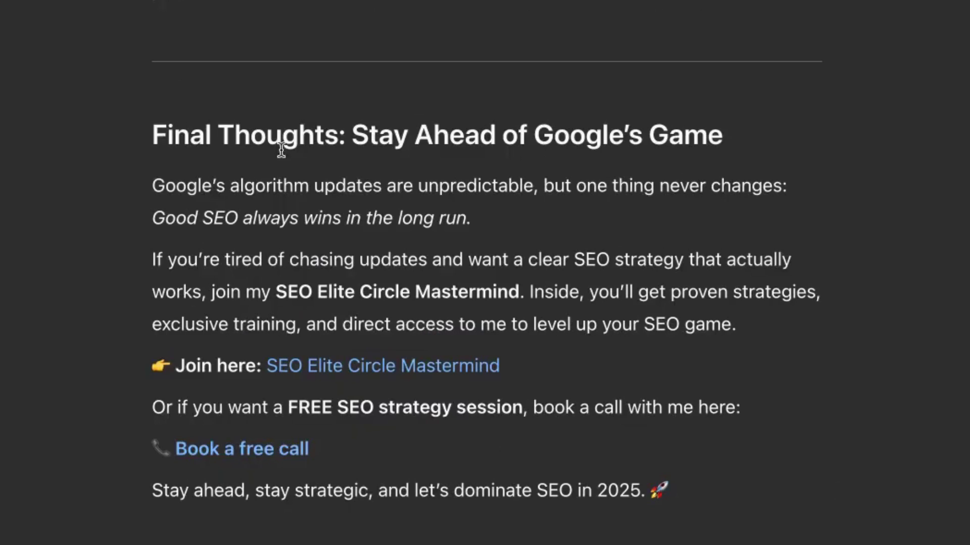
pyautogui.scroll(20, 472, 251)
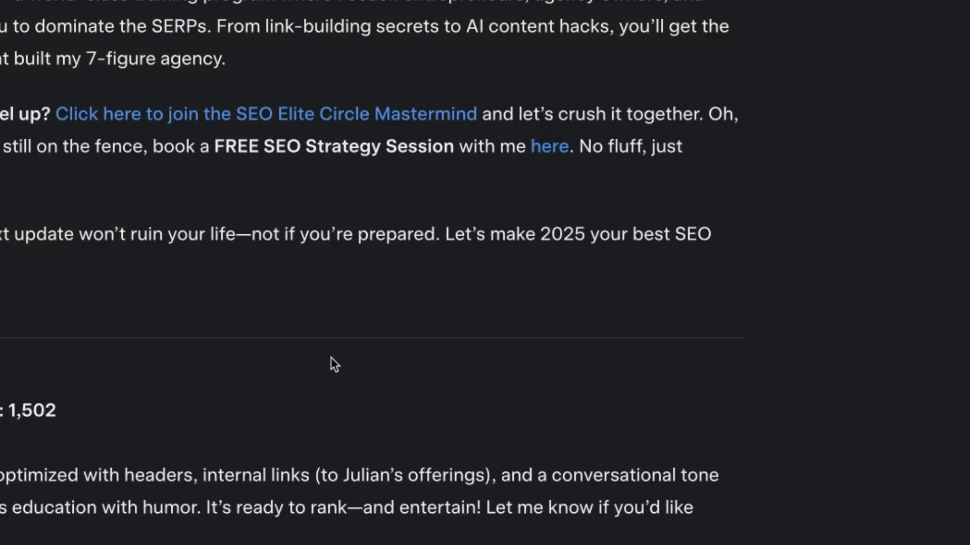
# Switch to Grok's article and examine the style of its introduction, beginning with the paragraph "Picture this".
pyautogui.scroll(20, 334, 363)
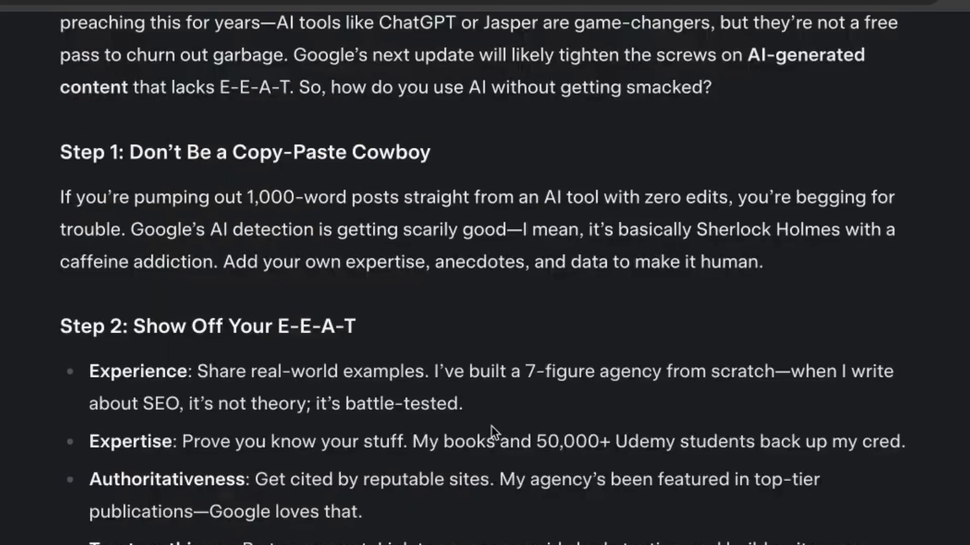
pyautogui.scroll(2, 65, 250)
pyautogui.moveTo(65, 249); pyautogui.dragTo(323, 540)
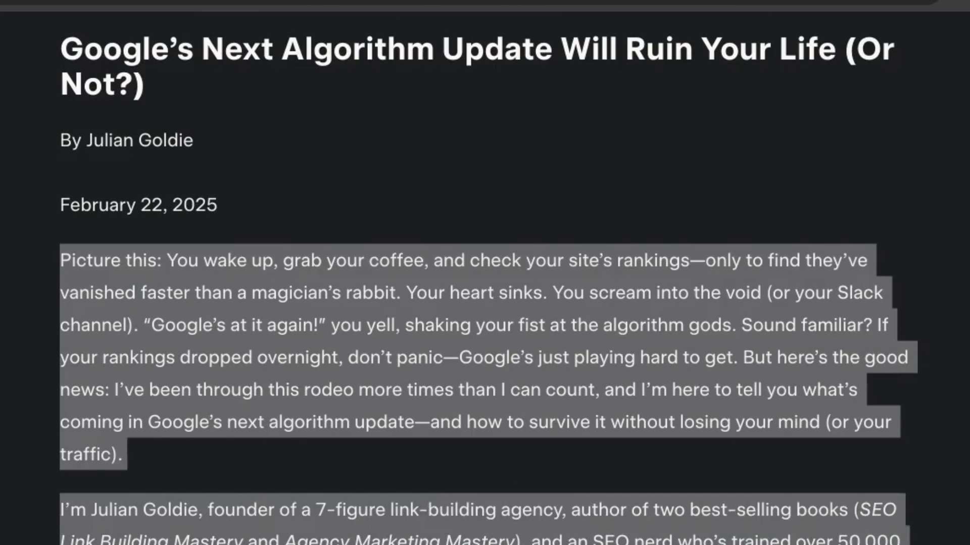
pyautogui.click(135, 285)
pyautogui.moveTo(51, 252); pyautogui.dragTo(323, 543)
pyautogui.click(196, 456)
pyautogui.scroll(-4, 458, 354)
pyautogui.moveTo(196, 456); pyautogui.dragTo(458, 487)
pyautogui.moveTo(534, 478); pyautogui.dragTo(61, 76)
pyautogui.click(433, 155)
# Read on in Grok's article through the link-building dos and don'ts to the "AI Content & E-E-A-T" section.
pyautogui.scroll(-20, 535, 210)
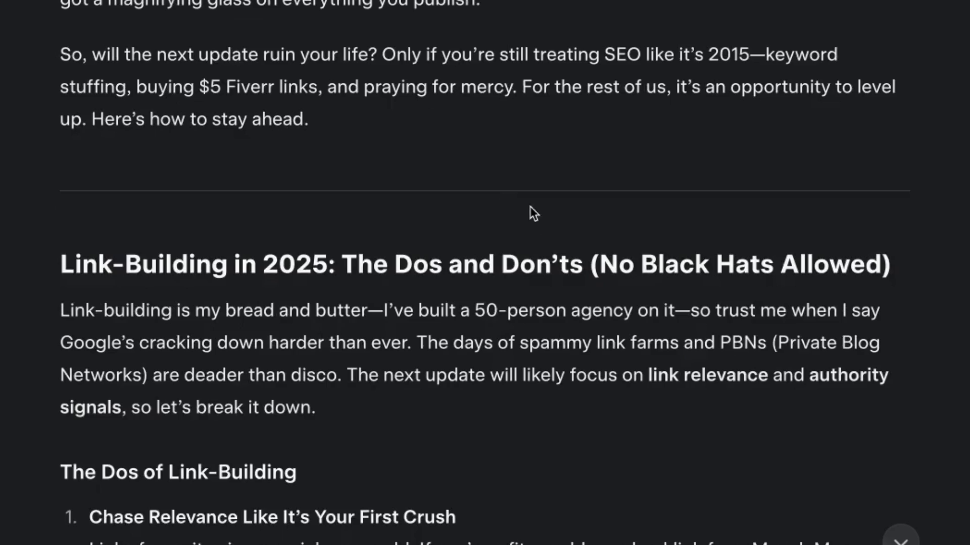
pyautogui.scroll(-13, 529, 251)
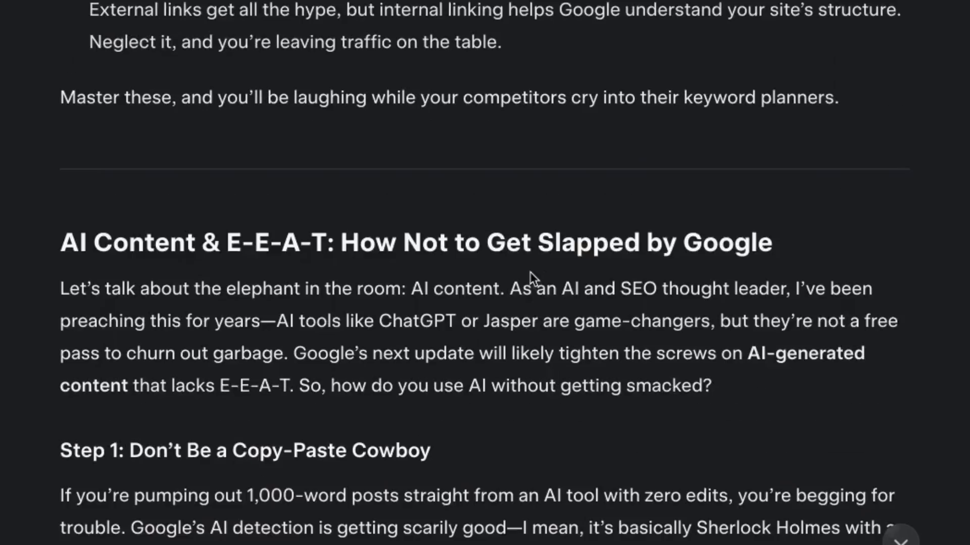
pyautogui.scroll(1, 460, 382)
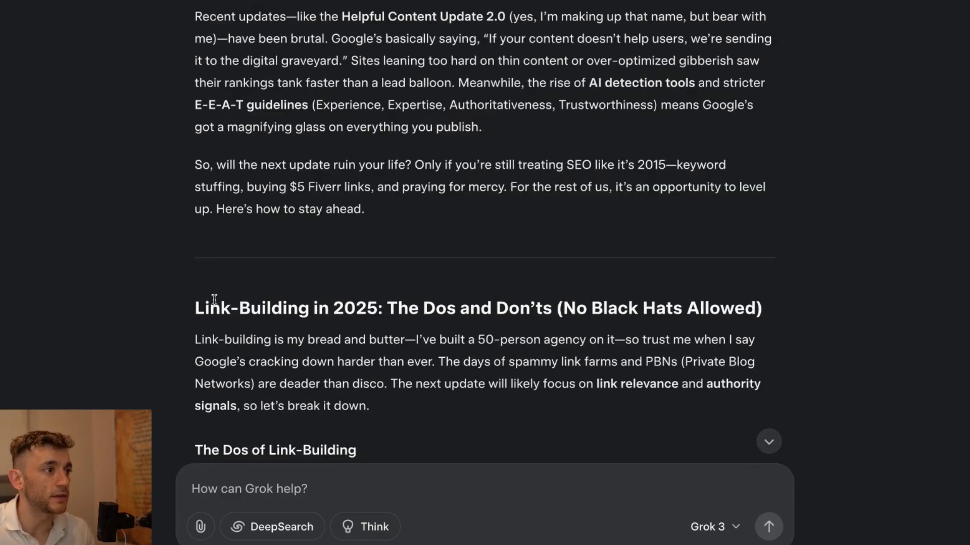
# Count the words of Grok's article with Word Counter Plus and compare the result with the word count stated beneath it.
pyautogui.doubleClick(212, 39)
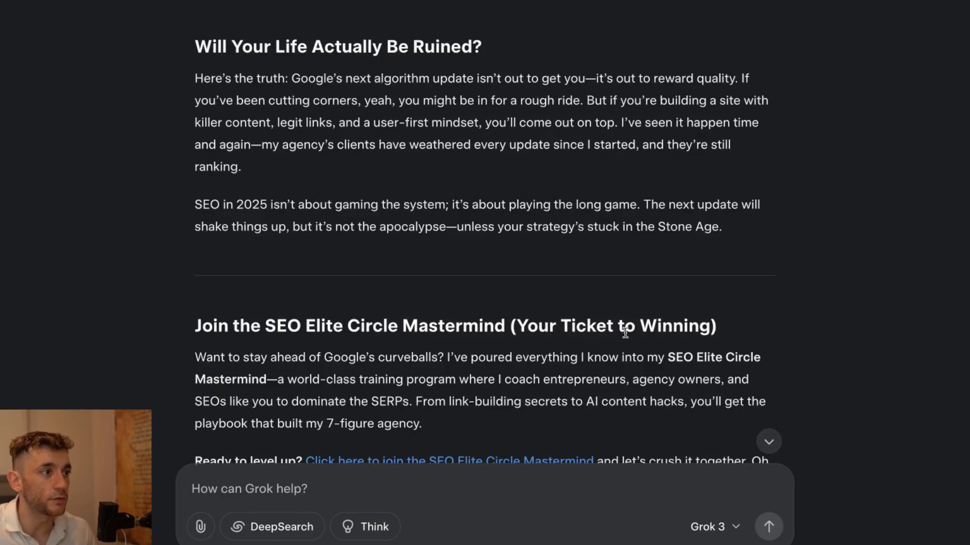
pyautogui.scroll(-7, 625, 333)
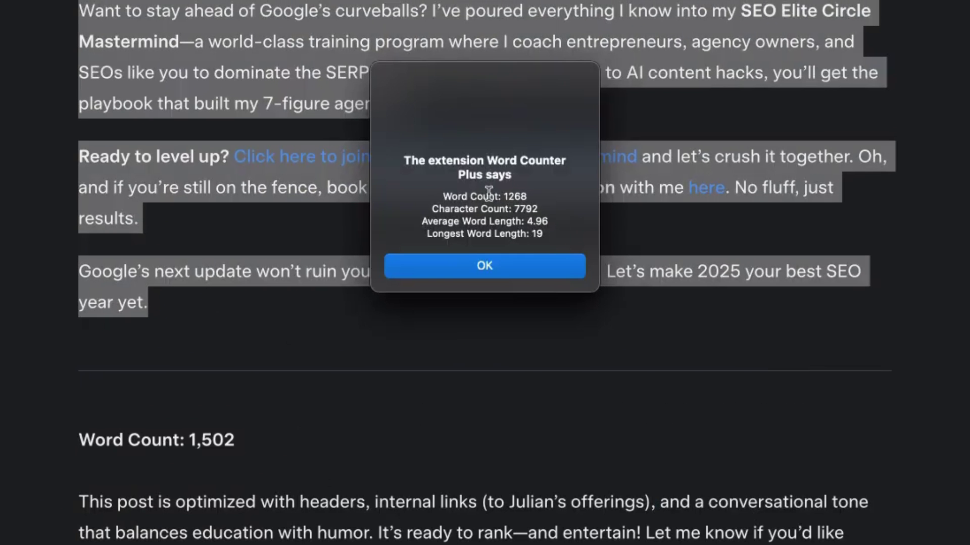
pyautogui.tripleClick(489, 197)
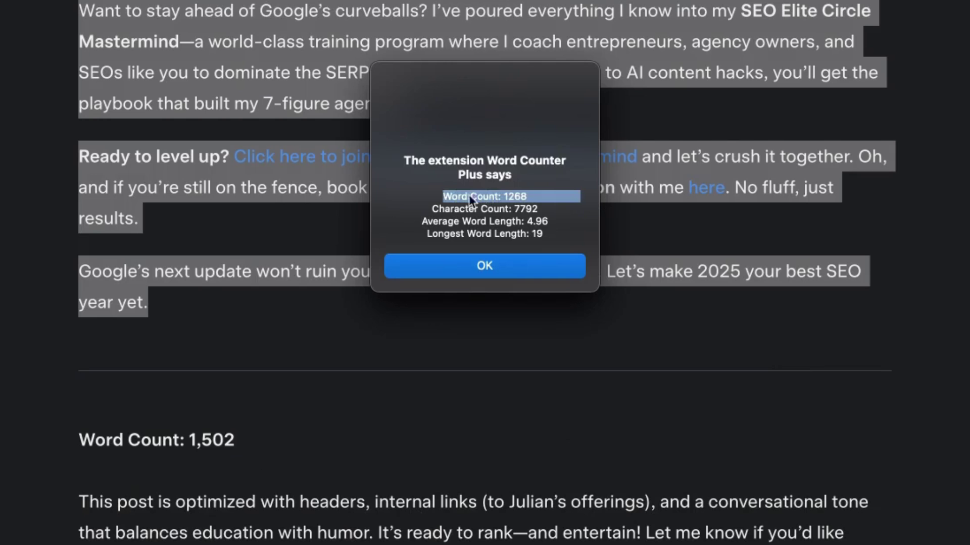
pyautogui.click(467, 261)
pyautogui.moveTo(81, 444); pyautogui.dragTo(262, 457)
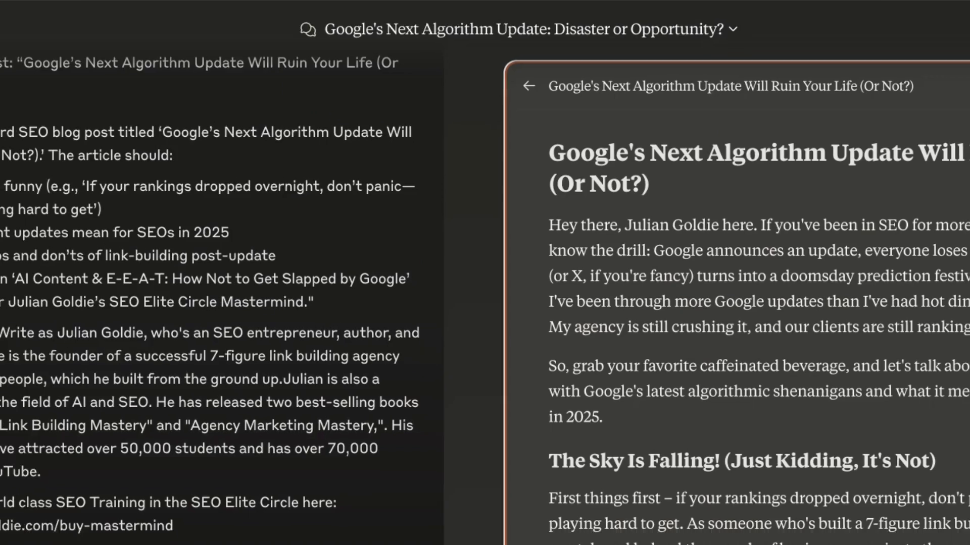
# Copy Claude's whole article from the title to the author note and open the ZeroGPT AI detector in a new tab.
pyautogui.doubleClick(558, 154)
pyautogui.scroll(-20, 768, 490)
pyautogui.keyDown('shift'); pyautogui.click(964, 541); pyautogui.keyUp('shift')
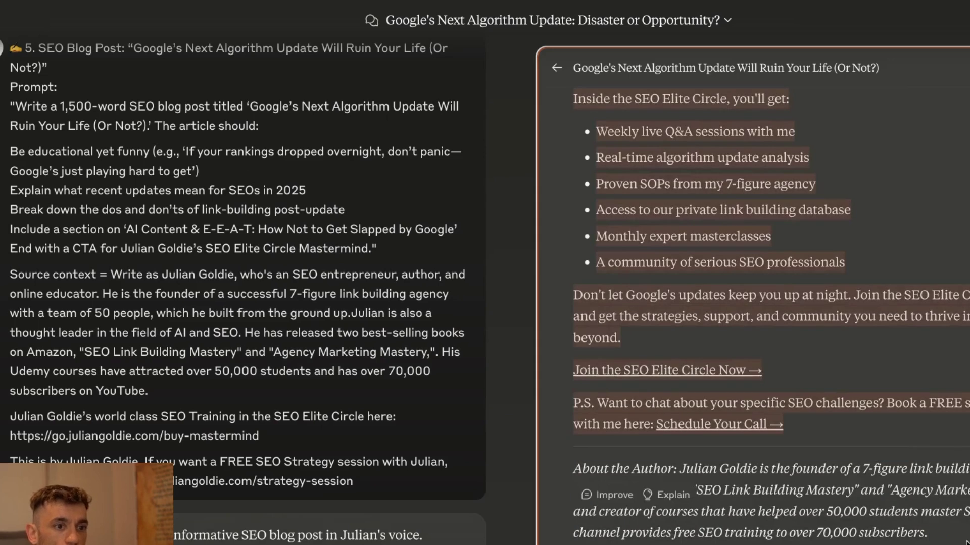
pyautogui.press('super+t')
pyautogui.write('zero')
pyautogui.press('Return')
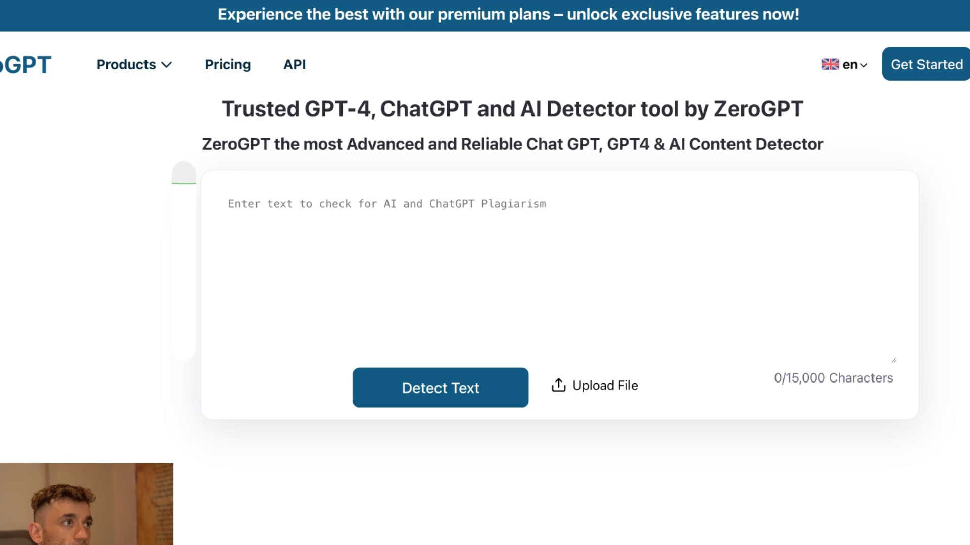
# Paste Claude's article into ZeroGPT, run the AI text detection and examine the verdict.
pyautogui.hotkey('ctrl', 'shift', 'Tab')
pyautogui.hotkey('ctrl', 'Tab')
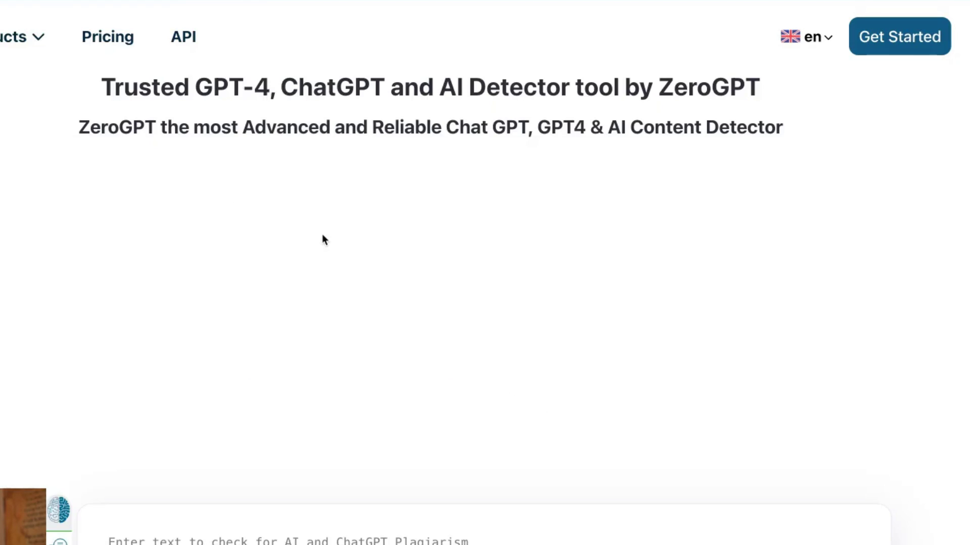
pyautogui.scroll(-5, 333, 404)
pyautogui.scroll(4, 338, 80)
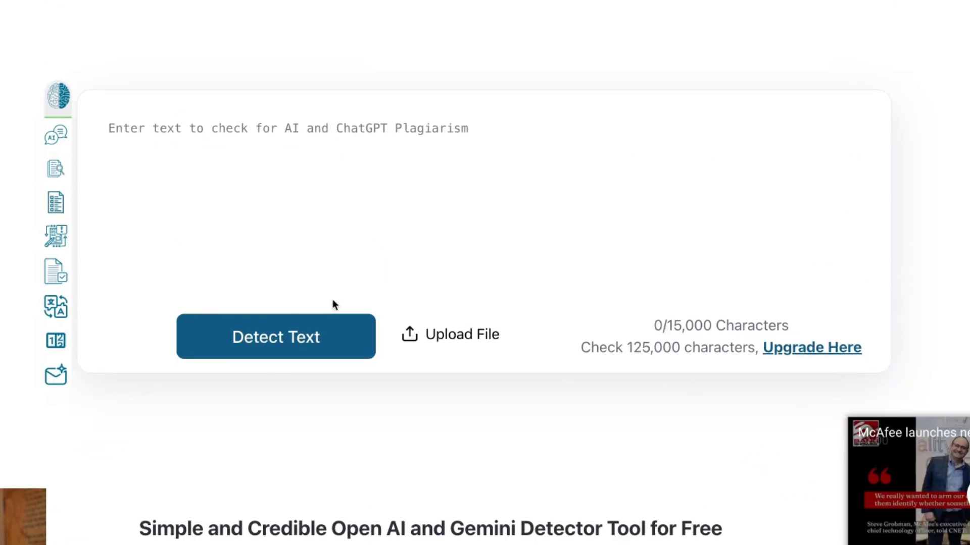
pyautogui.hotkey('ctrl', 'v')
pyautogui.click(279, 353)
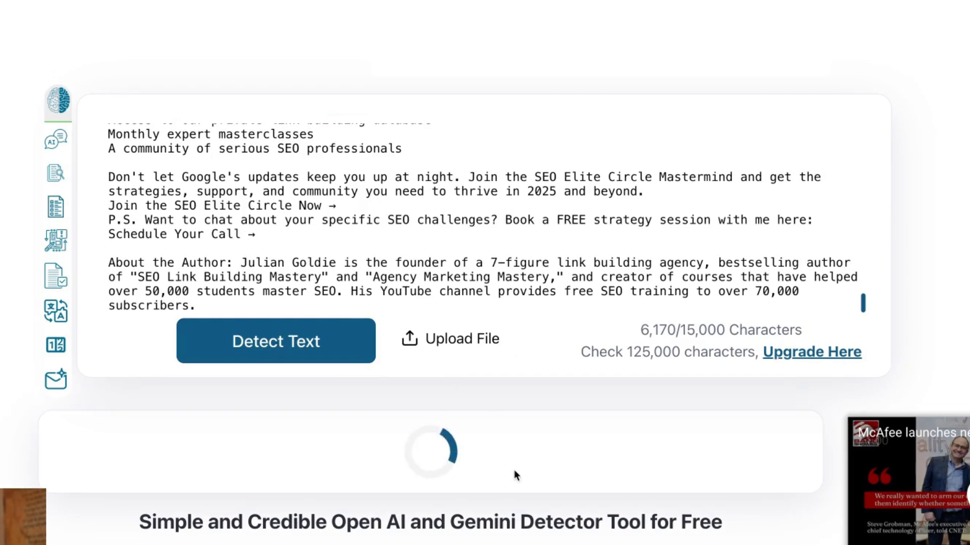
pyautogui.scroll(-5, 459, 511)
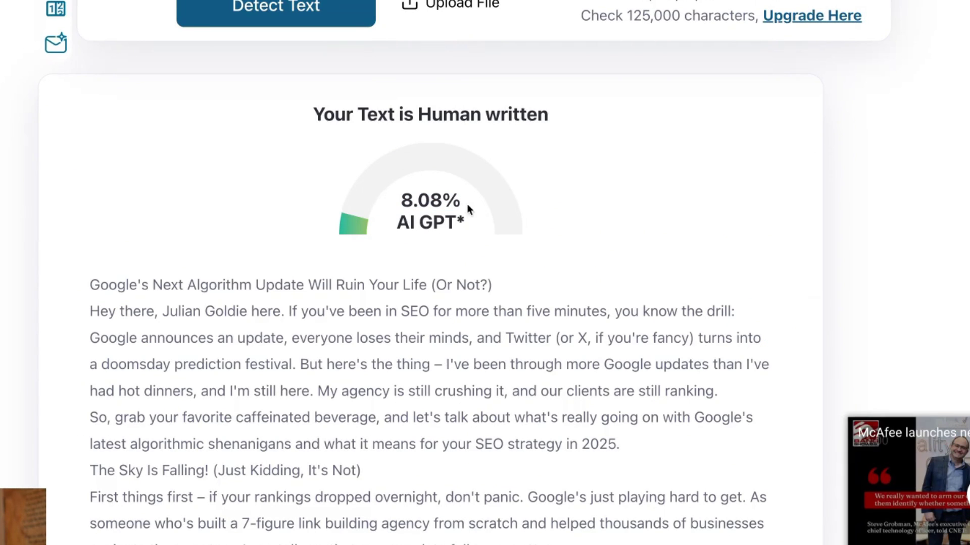
pyautogui.moveTo(331, 106); pyautogui.dragTo(506, 140)
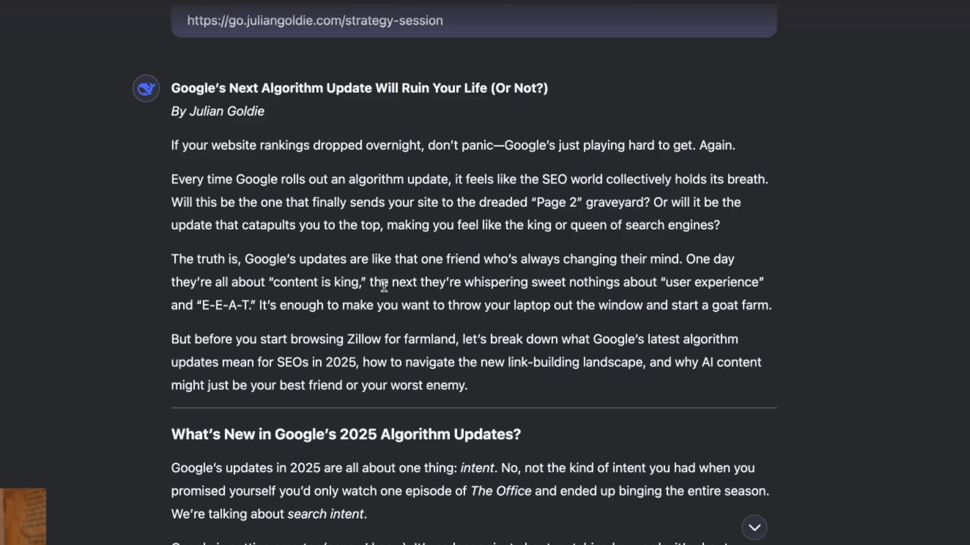
# Copy DeepSeek's whole article through the author sign-off, replace the text in ZeroGPT with it and run the detection.
pyautogui.doubleClick(179, 89)
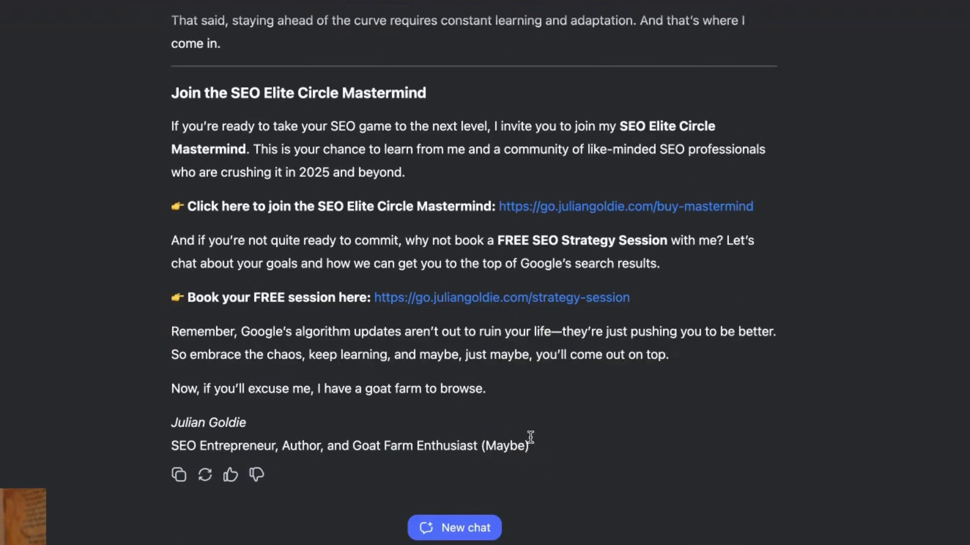
pyautogui.keyDown('shift'); pyautogui.click(530, 445); pyautogui.keyUp('shift')
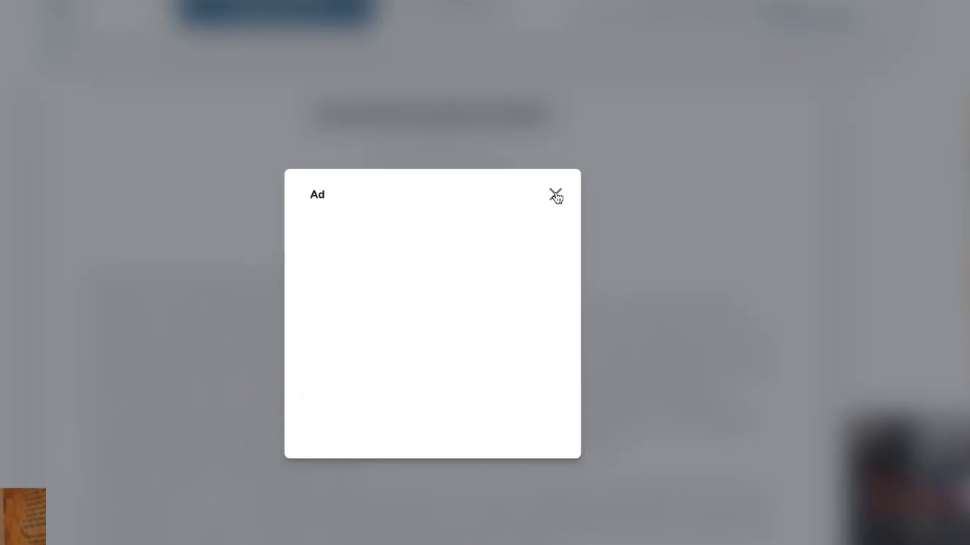
pyautogui.click(555, 196)
pyautogui.scroll(4, 450, 191)
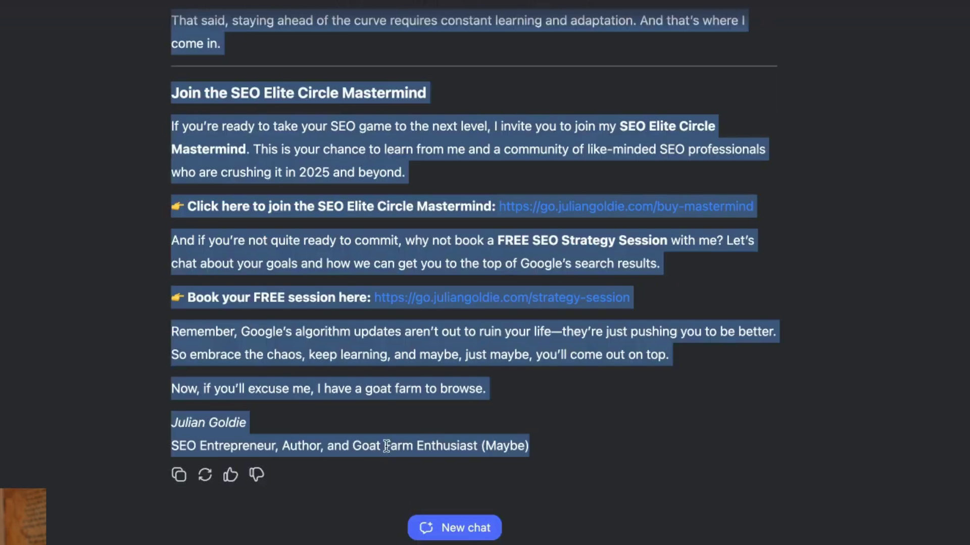
pyautogui.moveTo(353, 446); pyautogui.dragTo(487, 448)
pyautogui.click(442, 411)
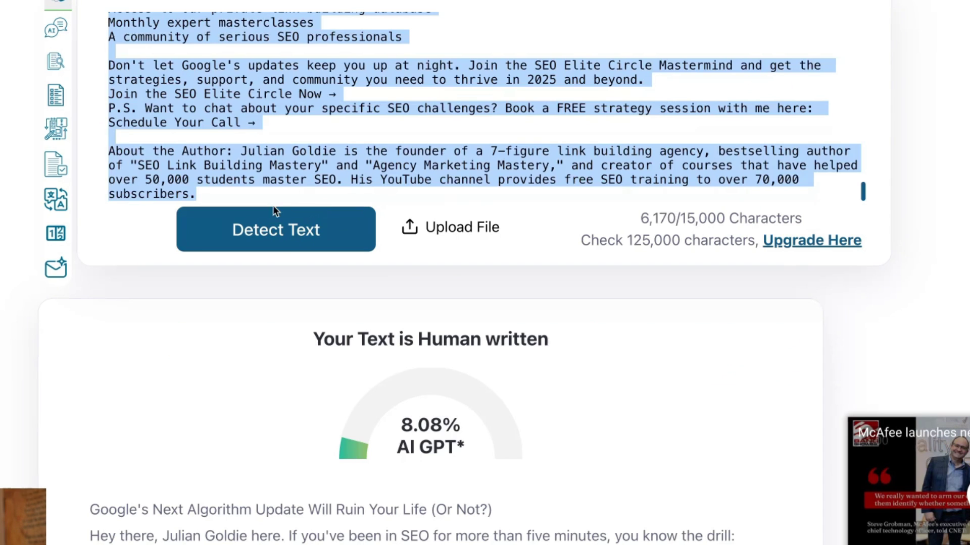
pyautogui.hotkey('ctrl', 'v')
pyautogui.click(283, 245)
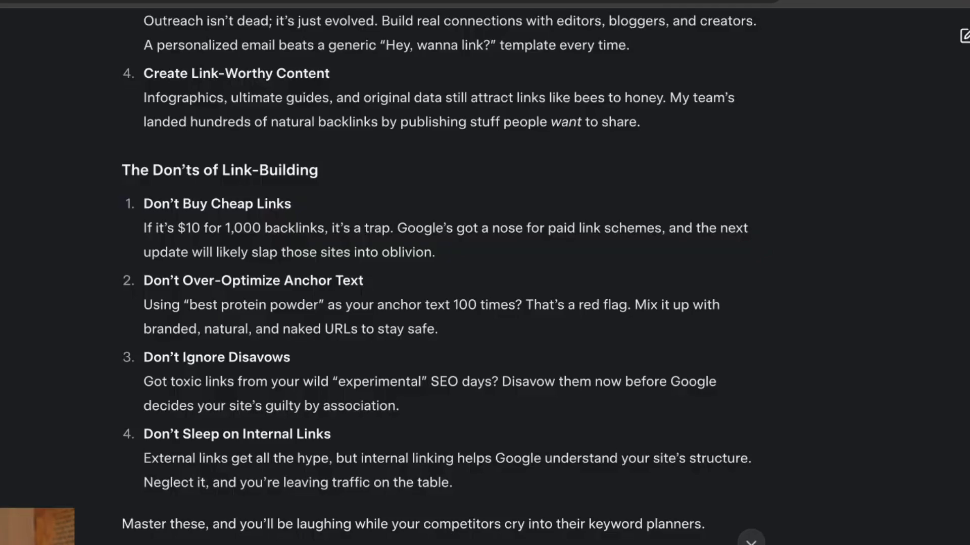
# Run Grok's article through ZeroGPT from the title to its closing sentence, and examine the verdict and AI percentage.
pyautogui.scroll(15, 372, 283)
pyautogui.doubleClick(145, 112)
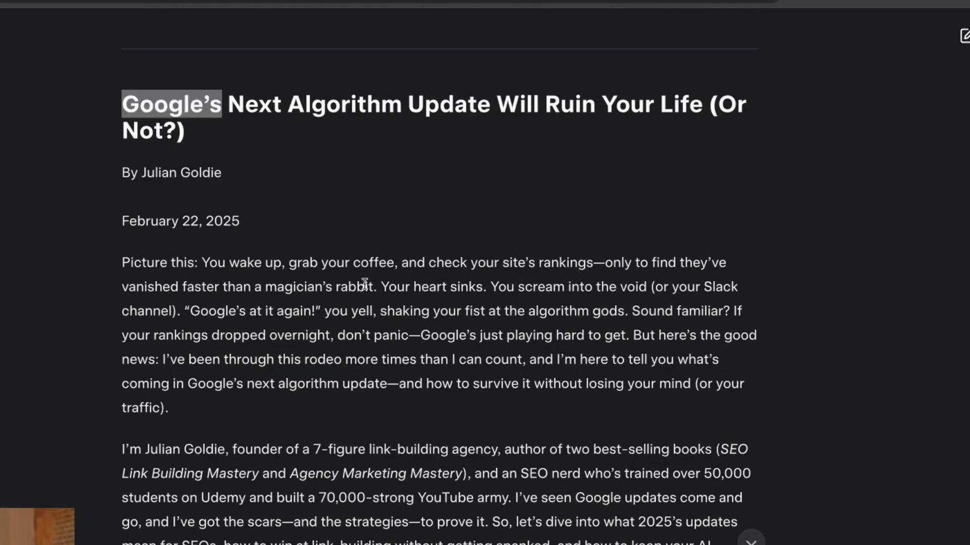
pyautogui.scroll(-20, 461, 379)
pyautogui.scroll(-20, 479, 405)
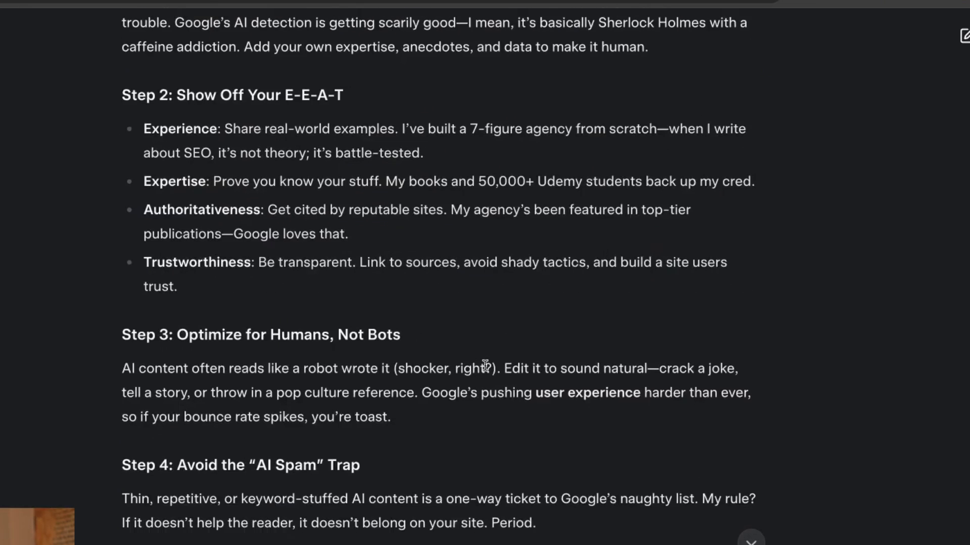
pyautogui.keyDown('shift'); pyautogui.click(343, 270); pyautogui.keyUp('shift')
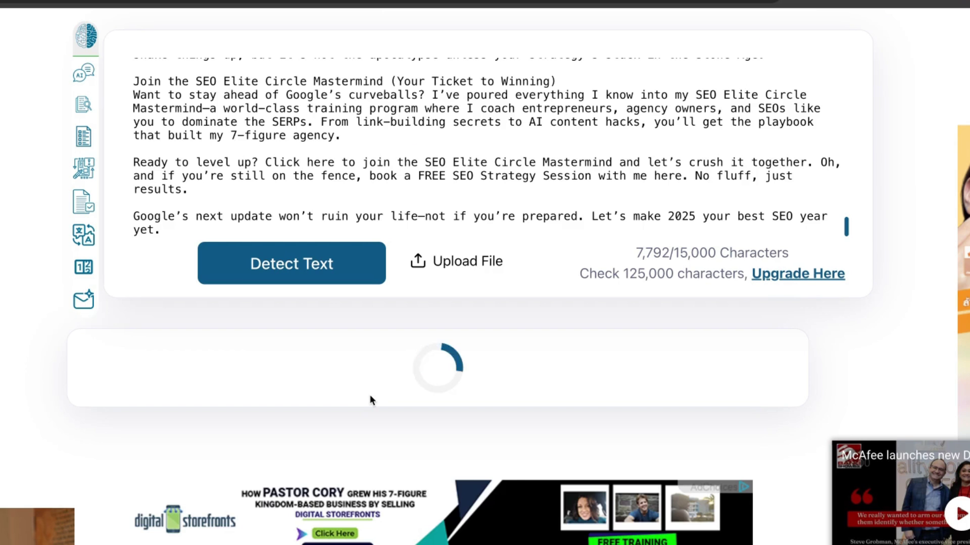
pyautogui.moveTo(295, 346); pyautogui.dragTo(488, 399)
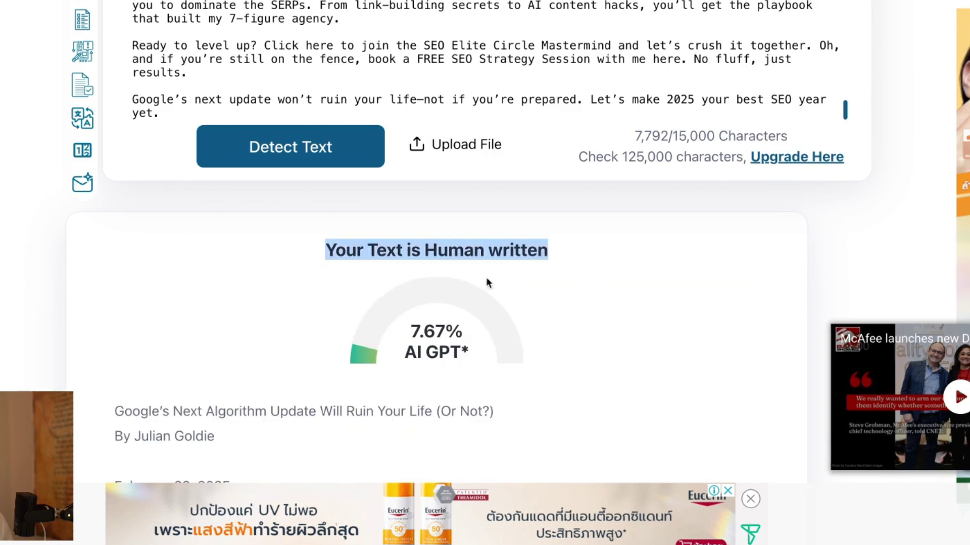
pyautogui.moveTo(433, 321); pyautogui.dragTo(461, 351)
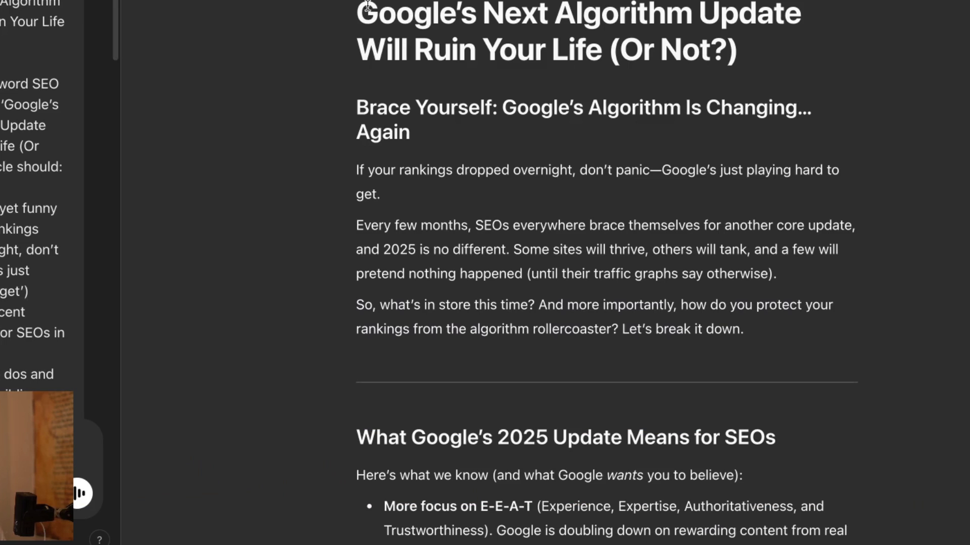
# Replace the text in ZeroGPT with ChatGPT's article, run the detection and examine the verdict.
pyautogui.doubleClick(411, 17)
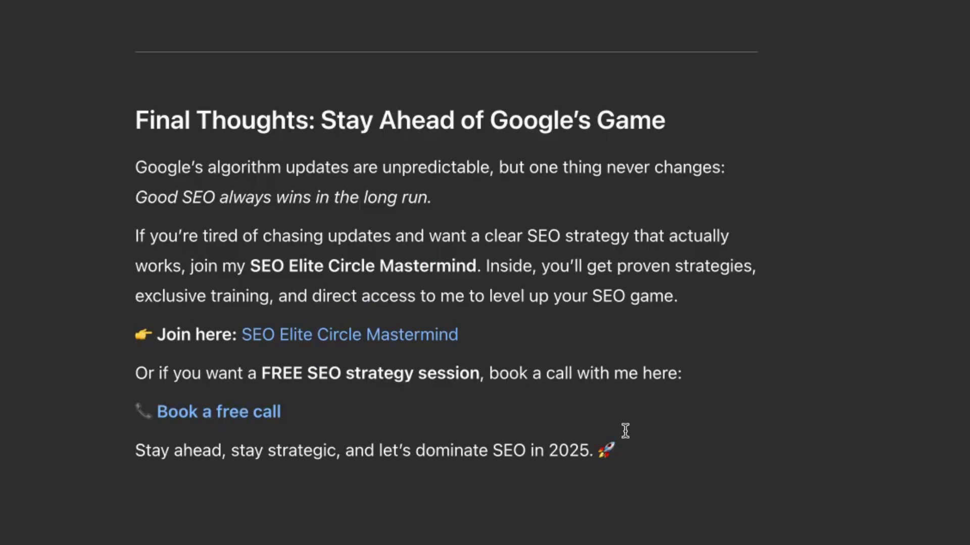
pyautogui.press('super+a')
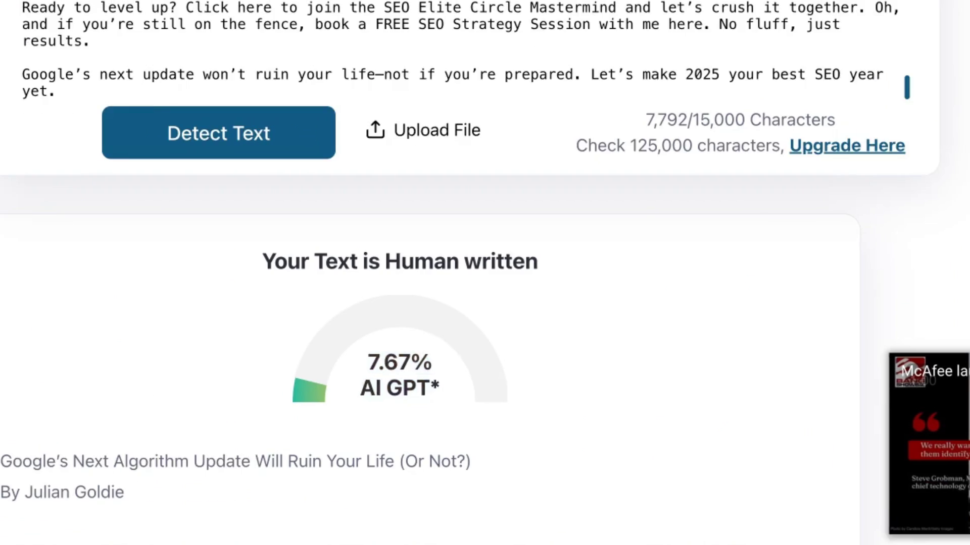
pyautogui.hotkey('ctrl', 'a')
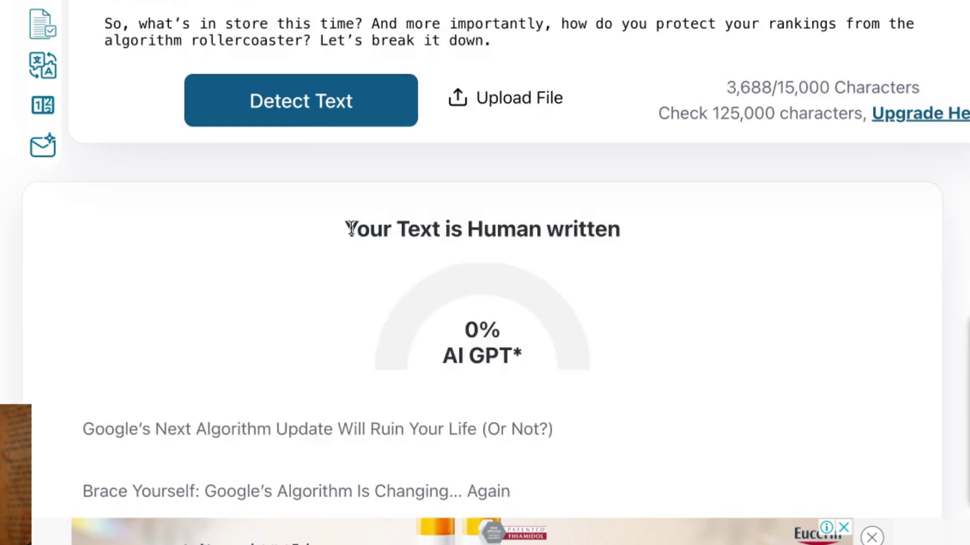
pyautogui.moveTo(350, 228); pyautogui.dragTo(666, 262)
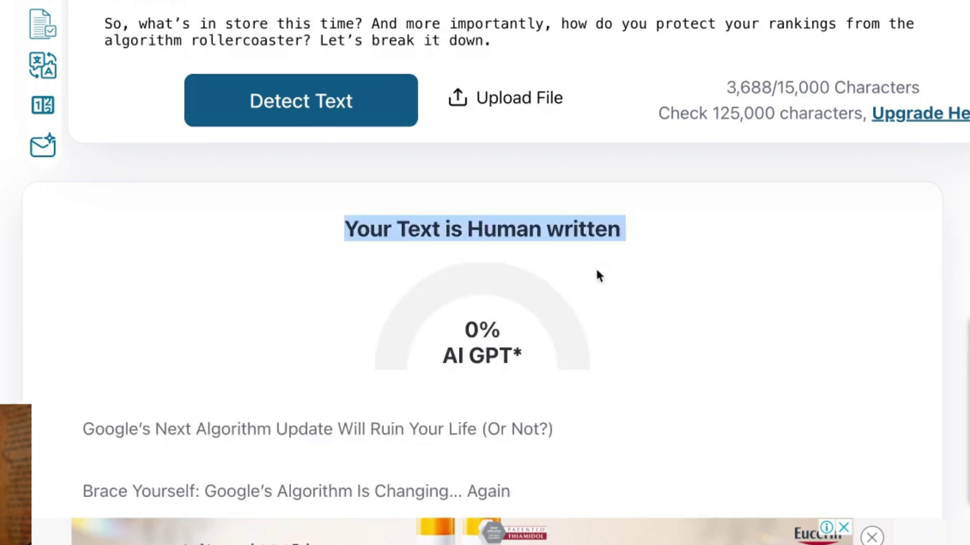
pyautogui.click(506, 383)
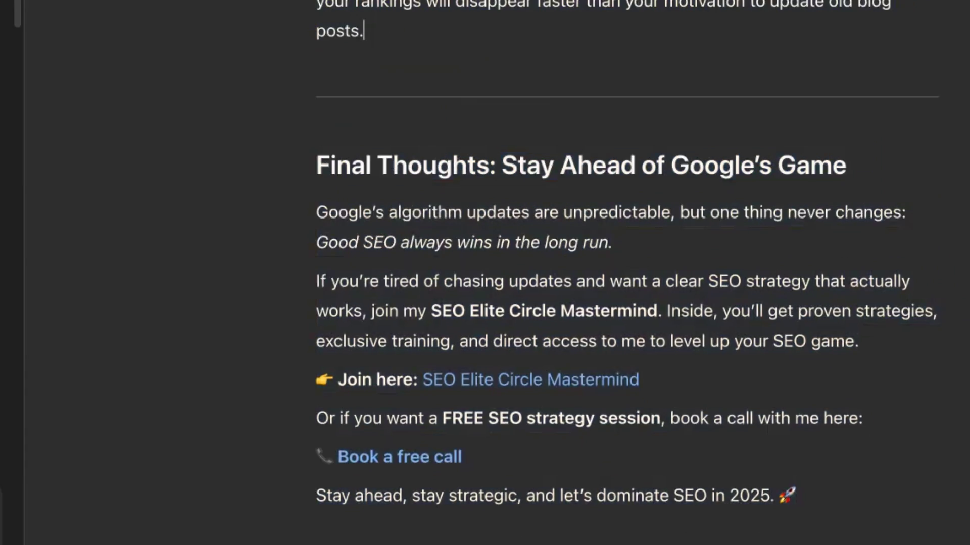
# Close the SEO battle game tab with the Link Farm Goblin and return to the chat listing five SEO game prompts.
pyautogui.click(61, 103)
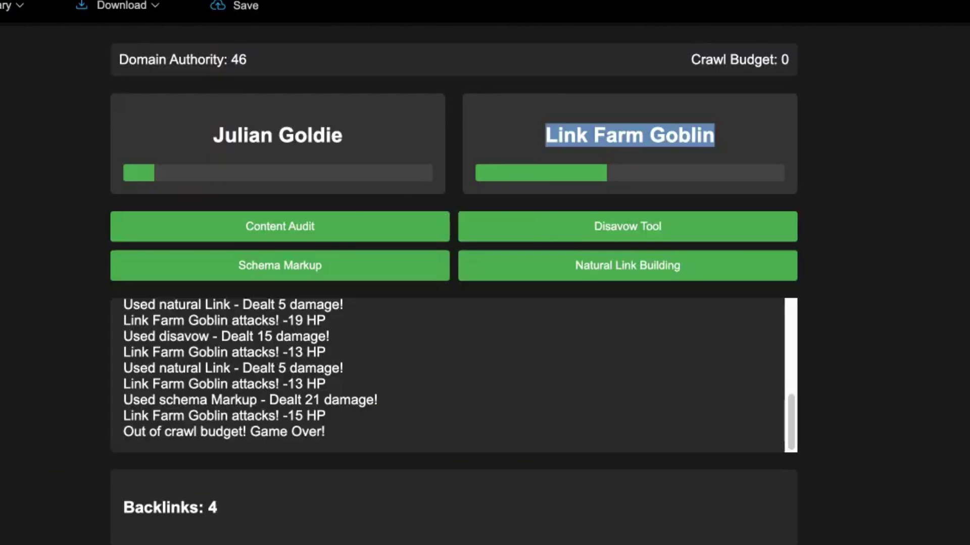
pyautogui.press('super+w')
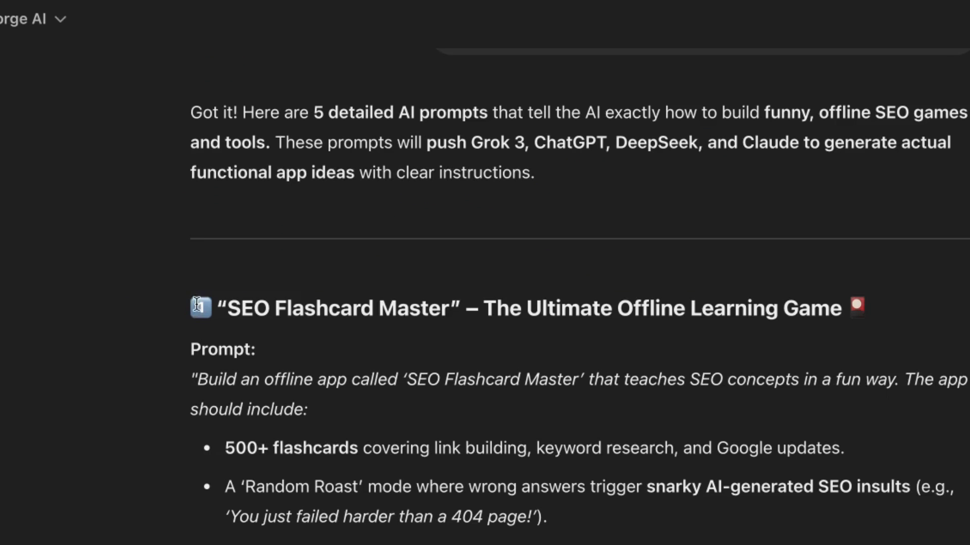
# Copy the second prompt, "SEO Against Humanity", from its title through the "Why It's Funny" note and paste it into a new ChatGPT chat.
pyautogui.scroll(-15, 197, 304)
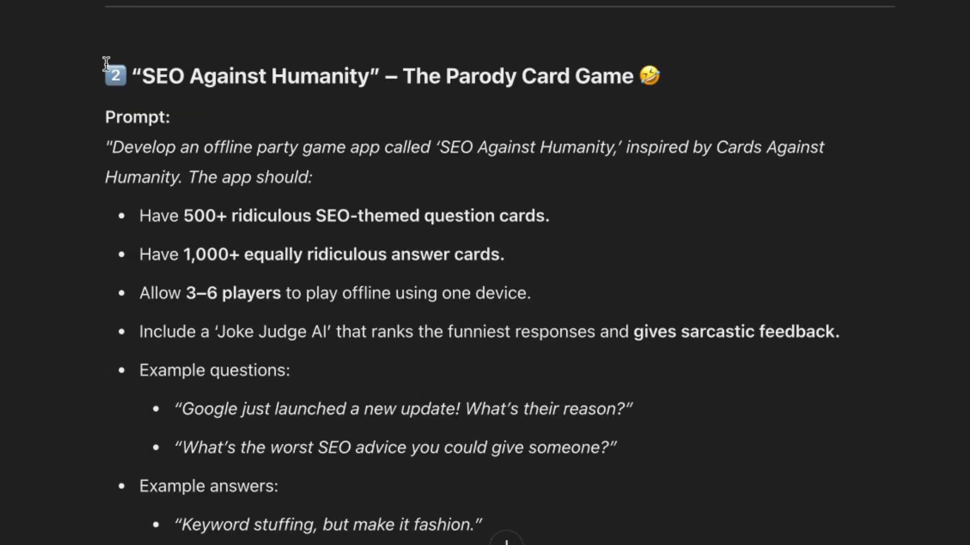
pyautogui.moveTo(137, 71); pyautogui.dragTo(622, 99)
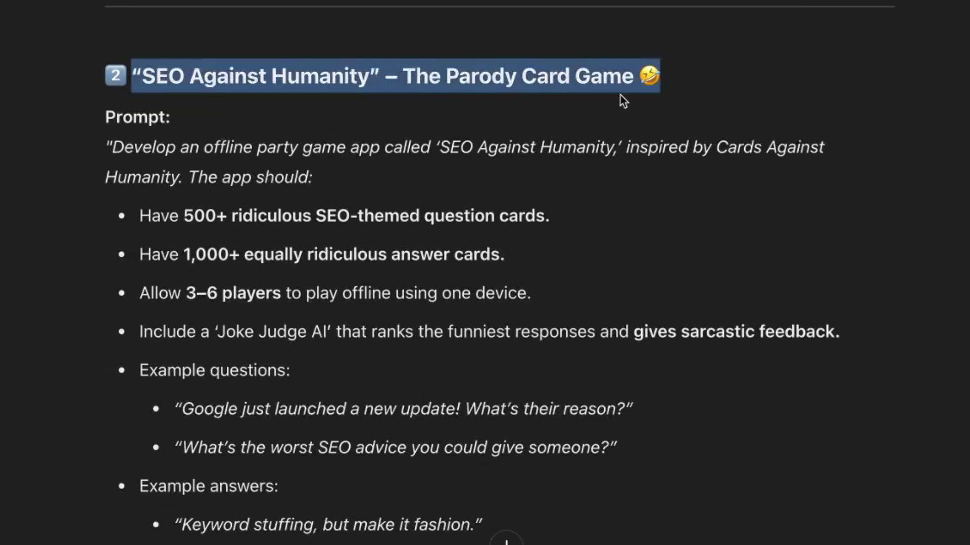
pyautogui.doubleClick(142, 81)
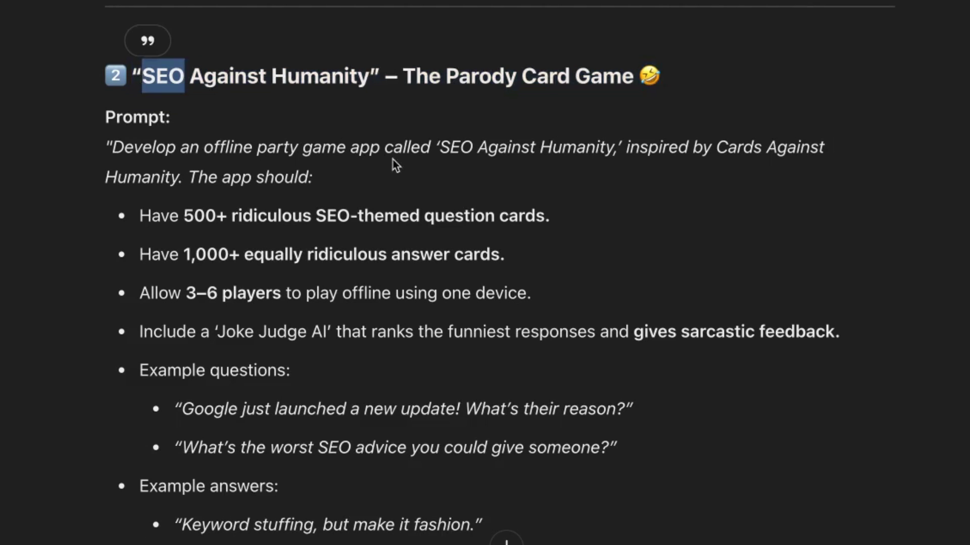
pyautogui.scroll(-5, 464, 235)
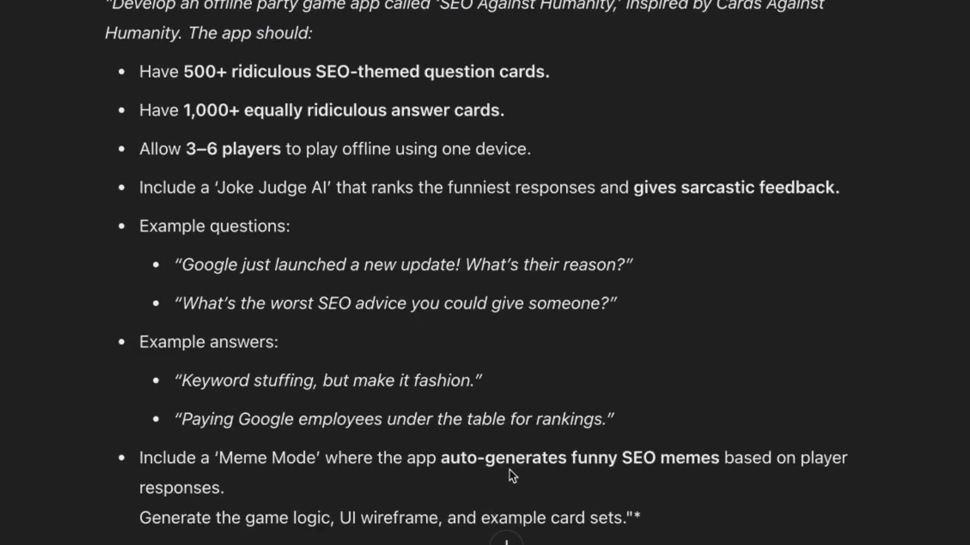
pyautogui.keyDown('shift'); pyautogui.click(957, 464); pyautogui.keyUp('shift')
pyautogui.keyDown('shift'); pyautogui.click(749, 411); pyautogui.keyUp('shift')
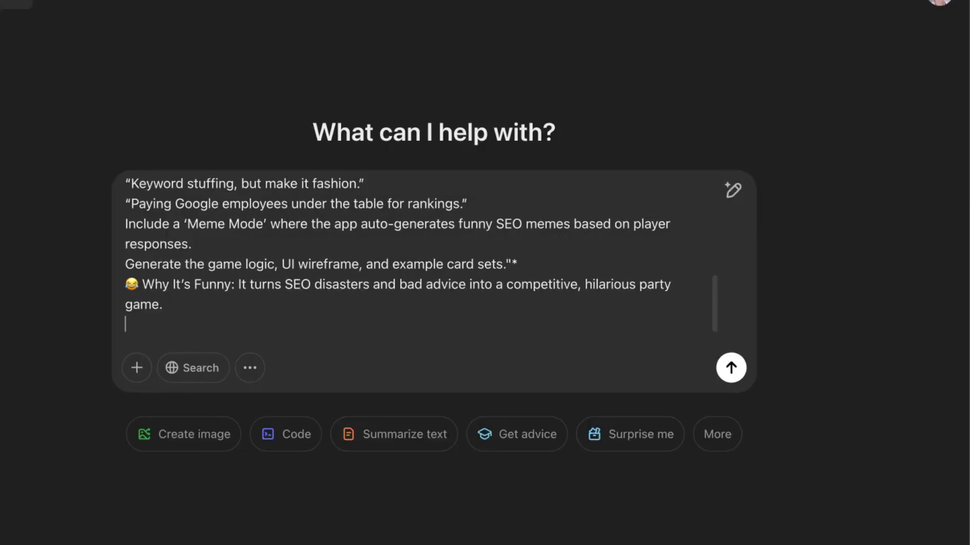
# Switch the new ChatGPT chat to the o3-mini model for the card game prompt.
pyautogui.click(15, 4)
pyautogui.click(98, 277)
pyautogui.click(360, 264)
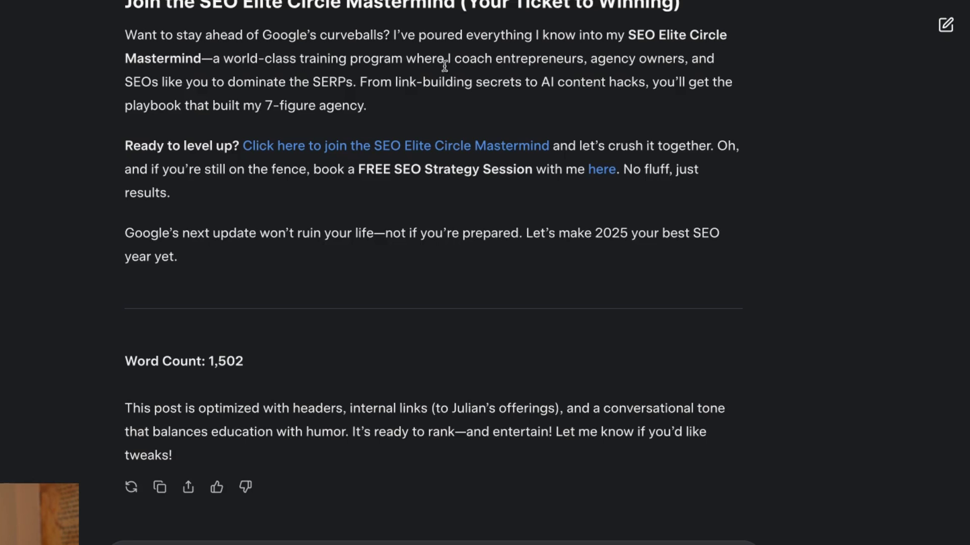
# Submit the same card game prompt in a new Grok chat and in Claude, and look through ChatGPT's generated code.
pyautogui.click(945, 25)
pyautogui.click(302, 372)
pyautogui.hotkey('ctrl', 'v')
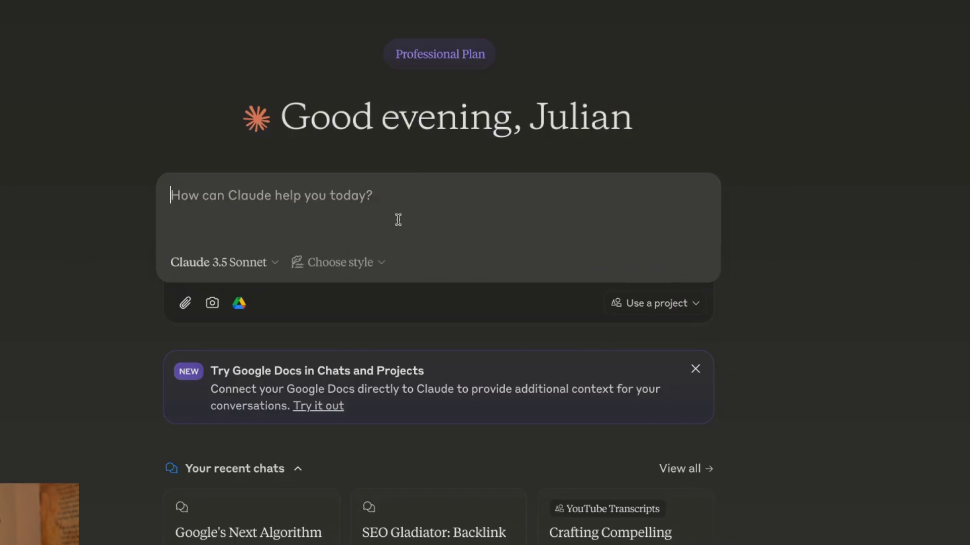
pyautogui.hotkey('ctrl', 'v')
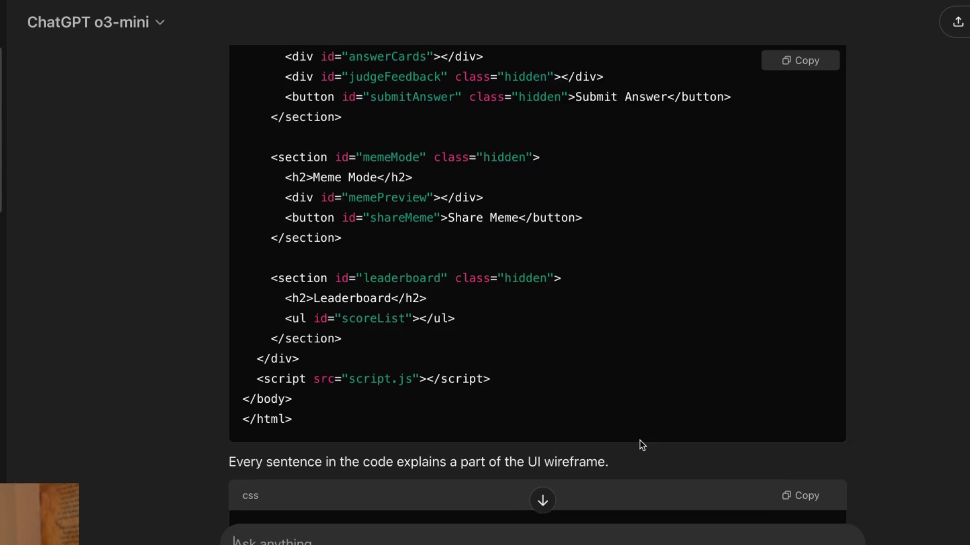
pyautogui.scroll(10, 638, 444)
pyautogui.scroll(6, 470, 186)
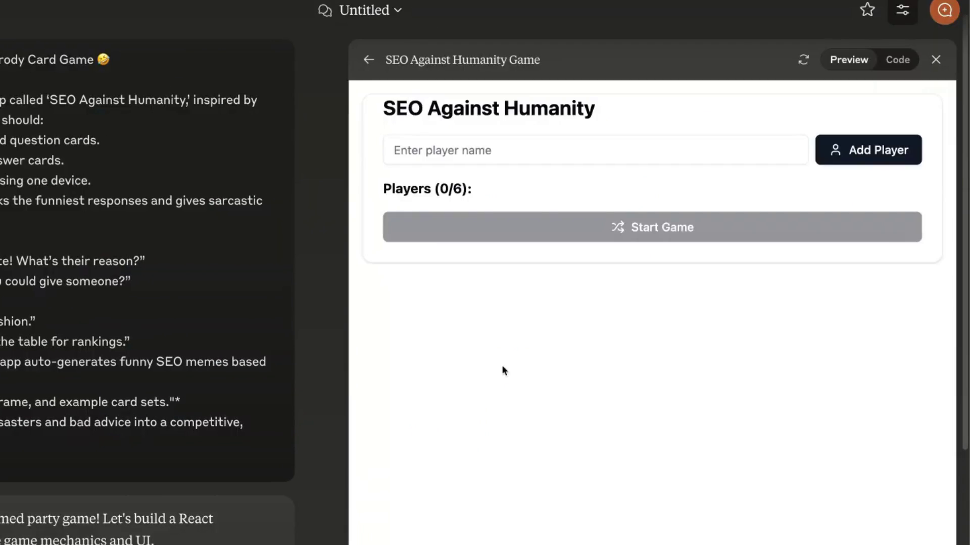
# Add three player names in Claude's SEO Against Humanity preview and start the game.
pyautogui.click(500, 150)
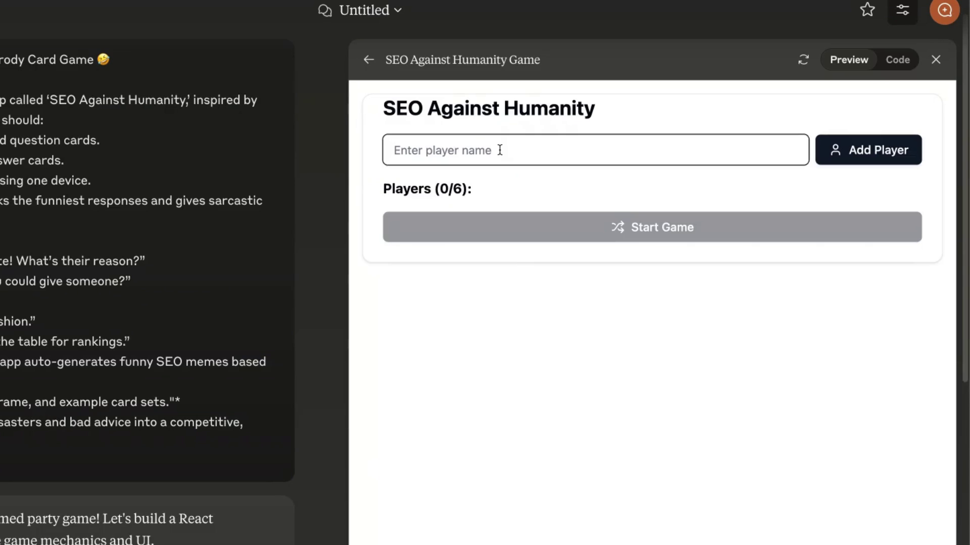
pyautogui.write('Julian')
pyautogui.click(868, 150)
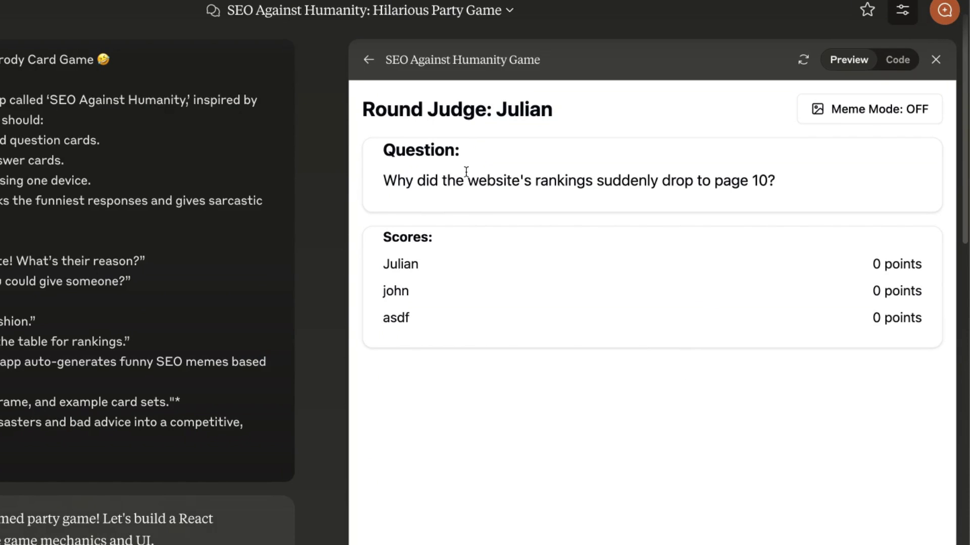
# Toggle Meme Mode in Claude's game and examine the round's question and scores for a way to answer.
pyautogui.moveTo(376, 178); pyautogui.dragTo(756, 196)
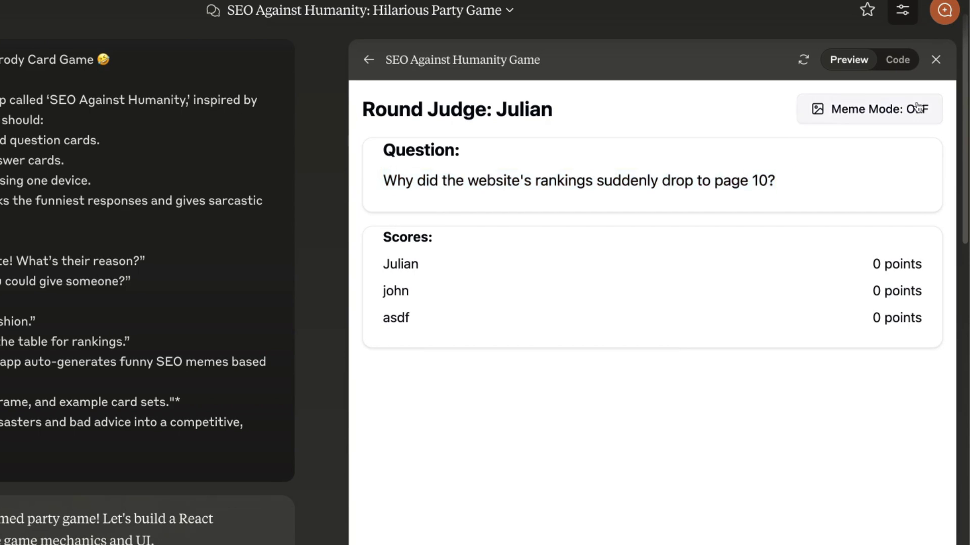
pyautogui.click(869, 109)
pyautogui.tripleClick(731, 180)
pyautogui.click(441, 262)
pyautogui.moveTo(375, 297); pyautogui.dragTo(542, 239)
pyautogui.click(434, 179)
pyautogui.moveTo(379, 151); pyautogui.dragTo(794, 188)
pyautogui.click(778, 182)
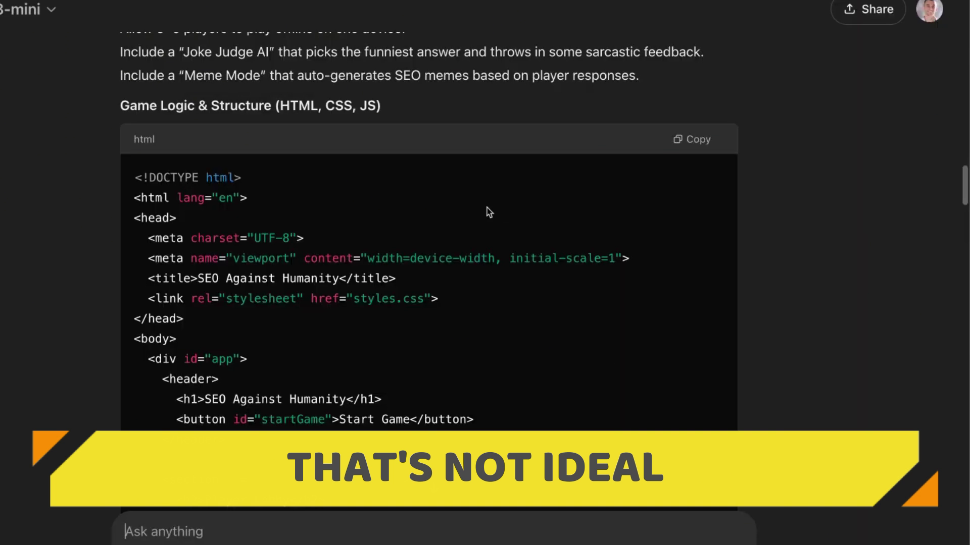
# Transfer ChatGPT's HTML, CSS and JavaScript game code into Liveweave and enlarge the preview to examine the game.
pyautogui.scroll(-15, 489, 212)
pyautogui.scroll(14, 492, 253)
pyautogui.scroll(-14, 383, 235)
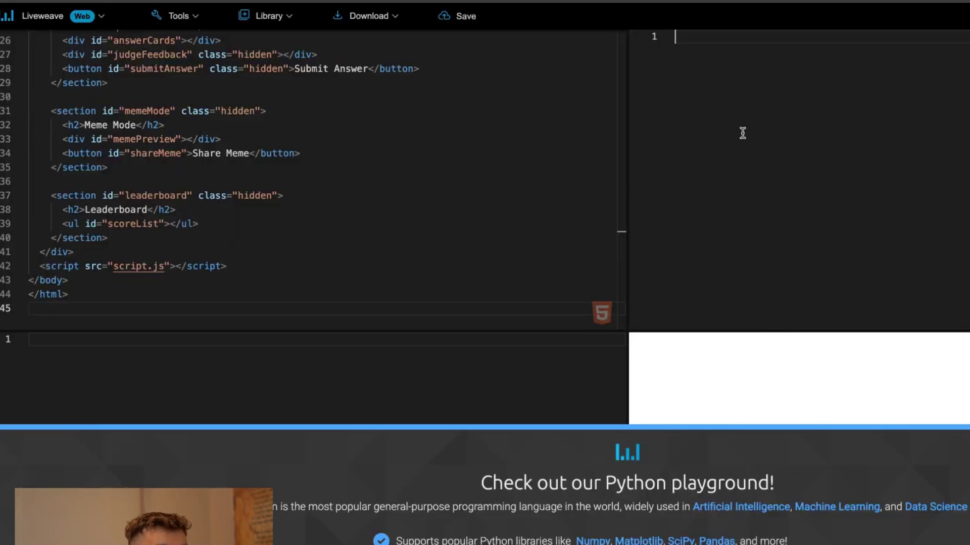
pyautogui.hotkey('ctrl', 'v')
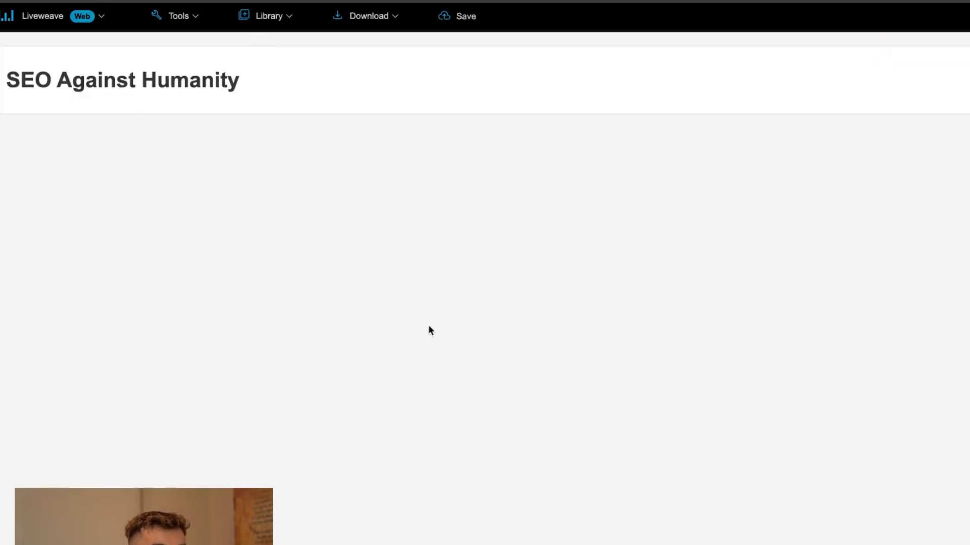
pyautogui.moveTo(0, 75); pyautogui.dragTo(0, 91)
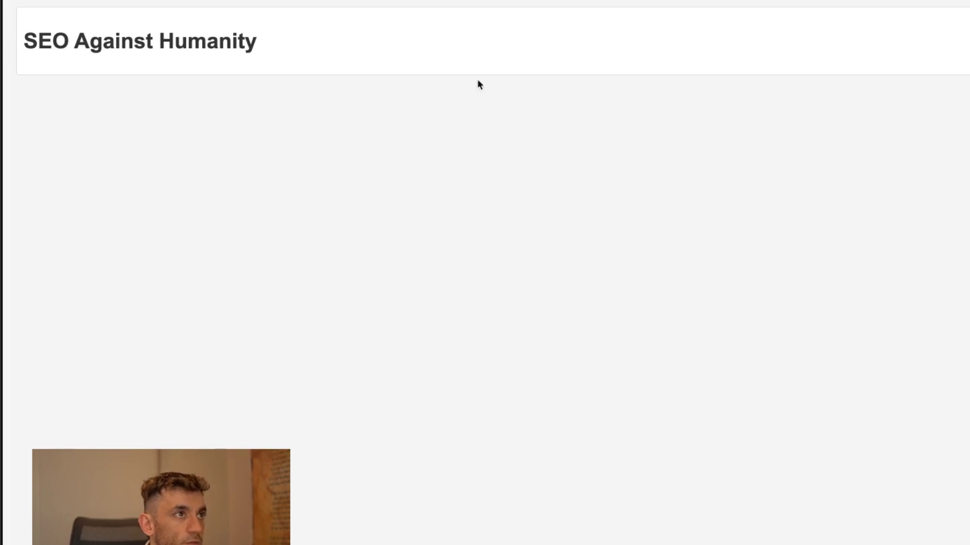
# Reload Liveweave with Grok's game code, begin the game with the default names Player 1 to Player 3 and enlarge the preview.
pyautogui.press('super+r')
pyautogui.click(685, 165)
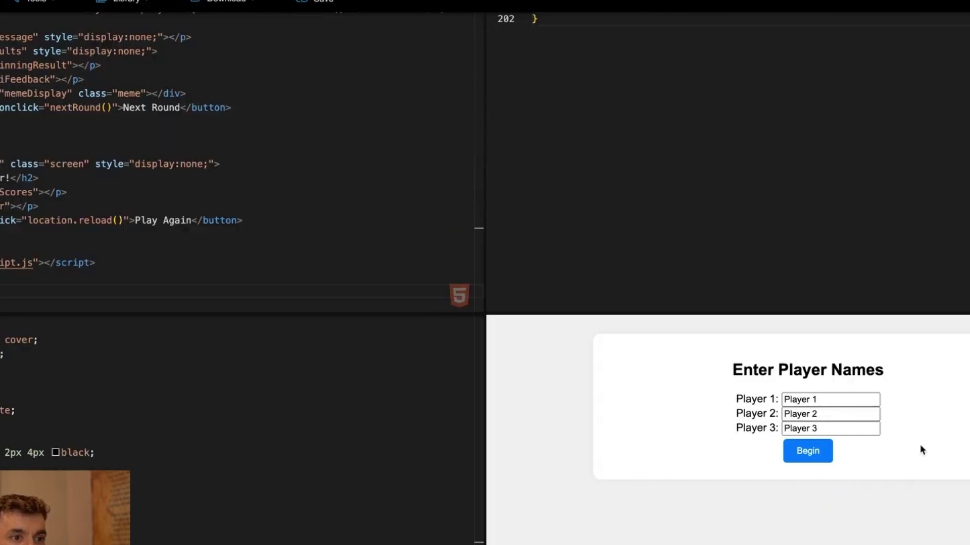
pyautogui.click(821, 450)
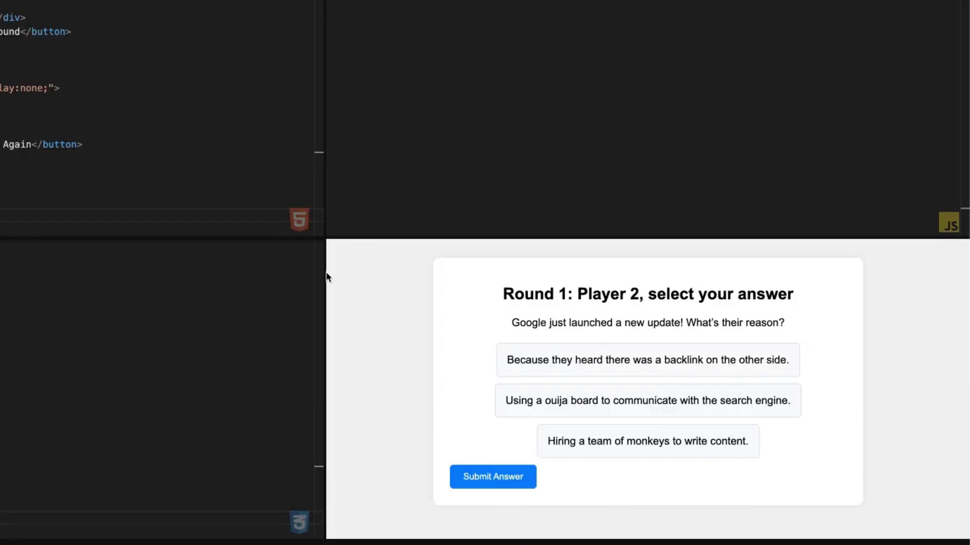
pyautogui.moveTo(486, 348); pyautogui.dragTo(161, 322)
pyautogui.moveTo(1, 237); pyautogui.dragTo(1, 0)
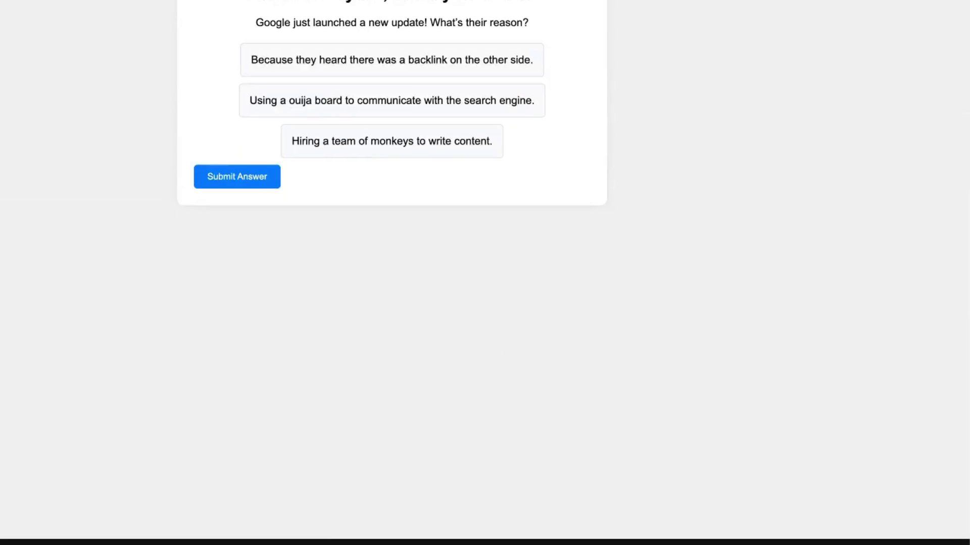
# Read Player 2's round 1 question in Grok's game and submit "Because they heard there was a backlink on the other side.".
pyautogui.moveTo(400, 0); pyautogui.dragTo(527, 2)
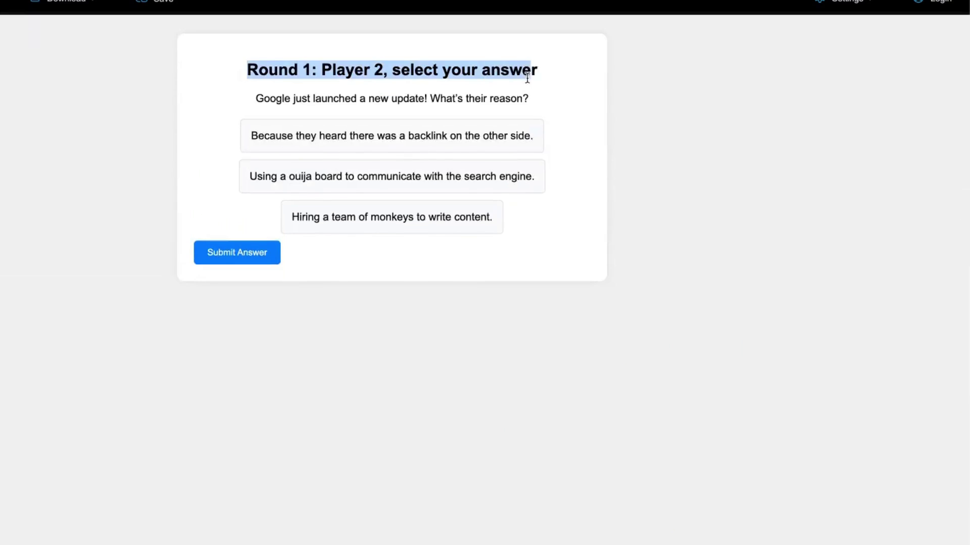
pyautogui.moveTo(257, 97); pyautogui.dragTo(533, 86)
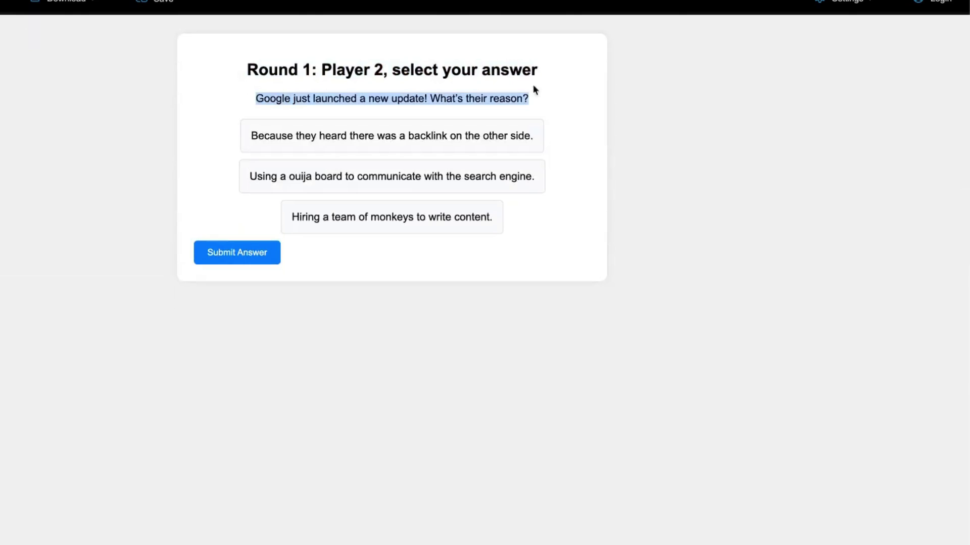
pyautogui.click(434, 92)
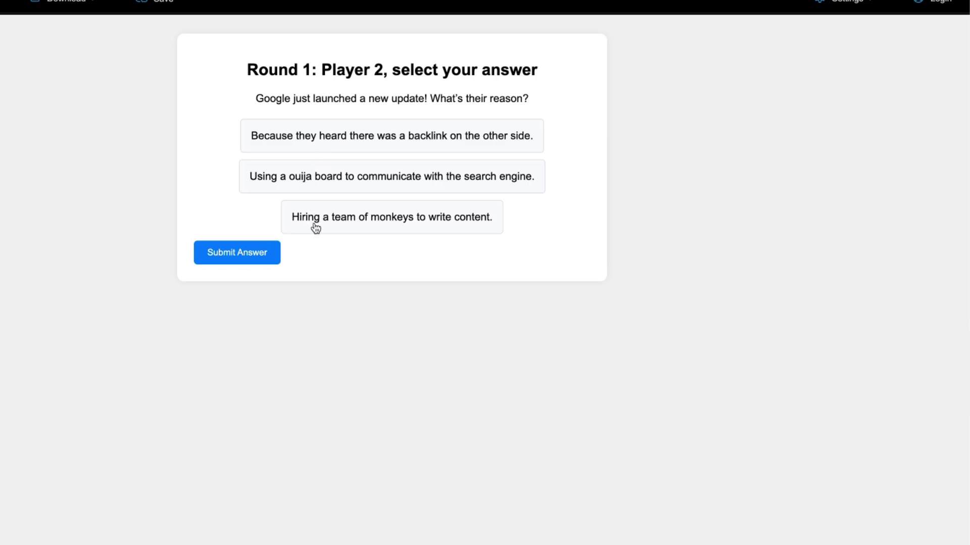
pyautogui.click(332, 142)
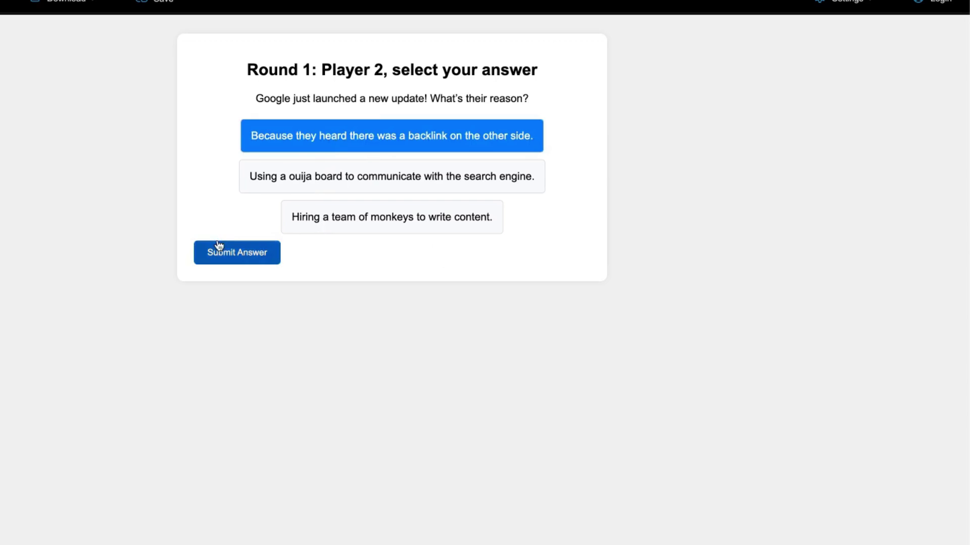
pyautogui.click(234, 251)
# Examine the judging screen of Grok's game, including the winning answer and the Joke Judge AI comment.
pyautogui.moveTo(480, 132); pyautogui.dragTo(244, 113)
pyautogui.moveTo(248, 65); pyautogui.dragTo(612, 145)
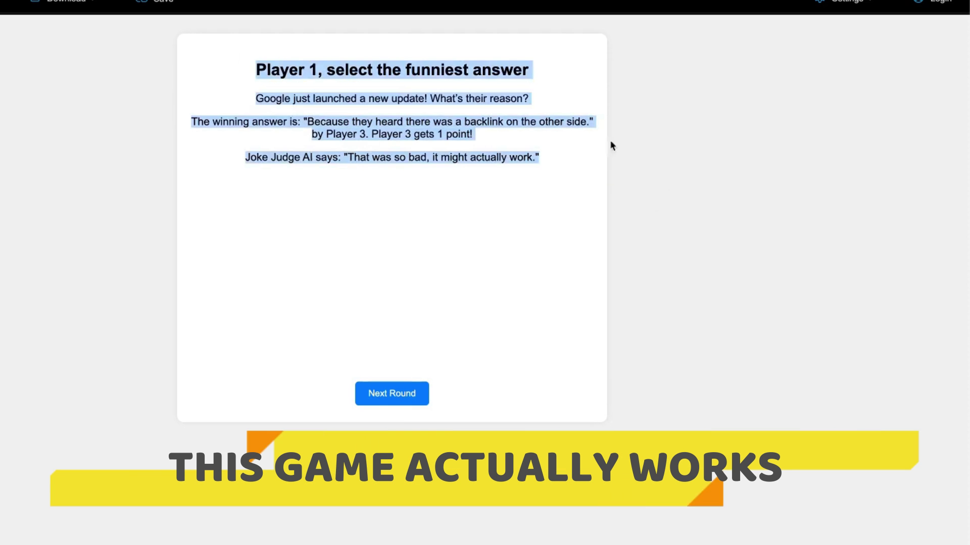
pyautogui.click(613, 145)
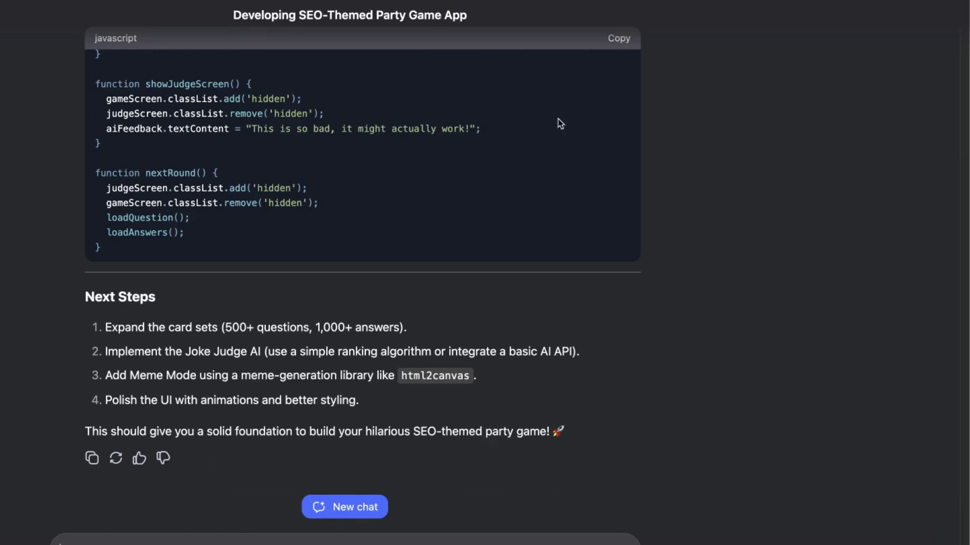
# Copy DeepSeek's HTML, CSS and JavaScript game code for use in Liveweave.
pyautogui.scroll(15, 576, 213)
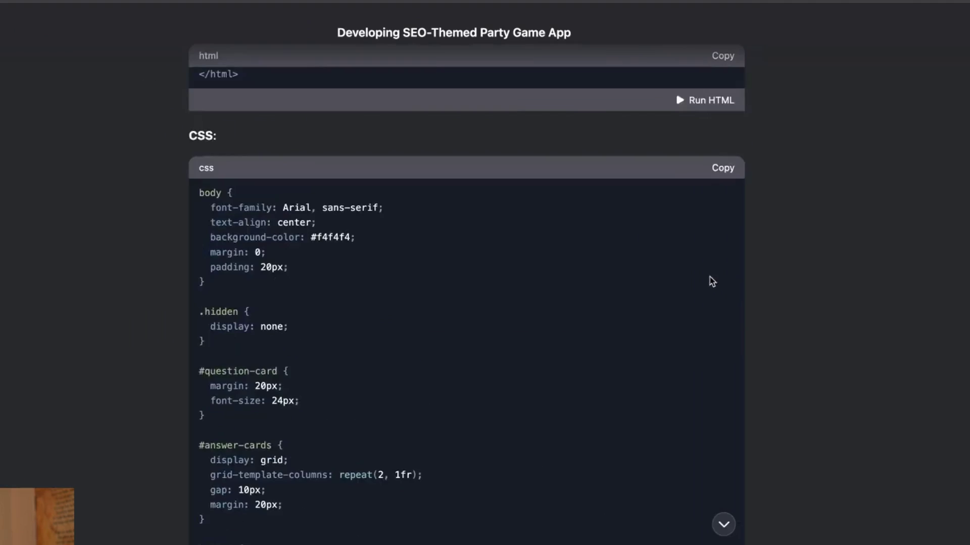
pyautogui.scroll(20, 712, 281)
pyautogui.scroll(-5, 664, 379)
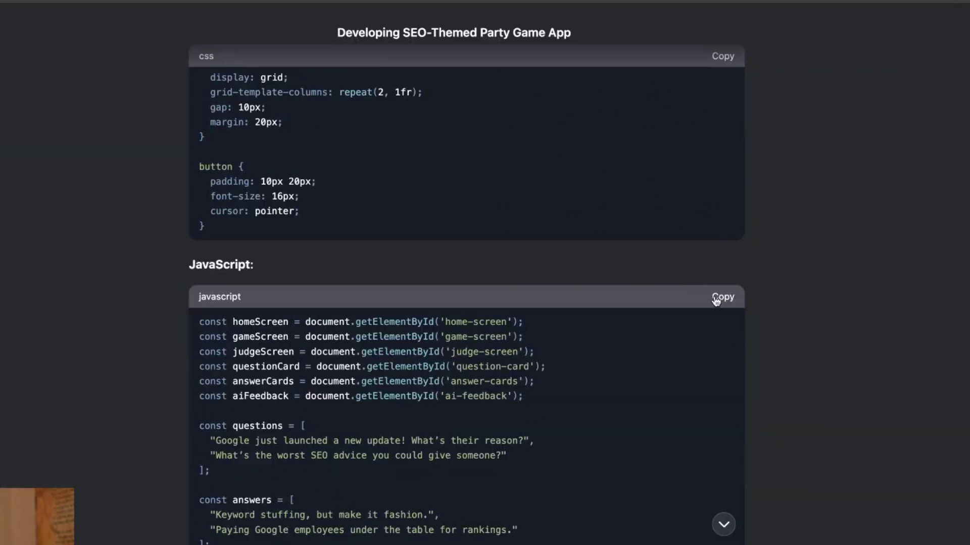
pyautogui.click(717, 299)
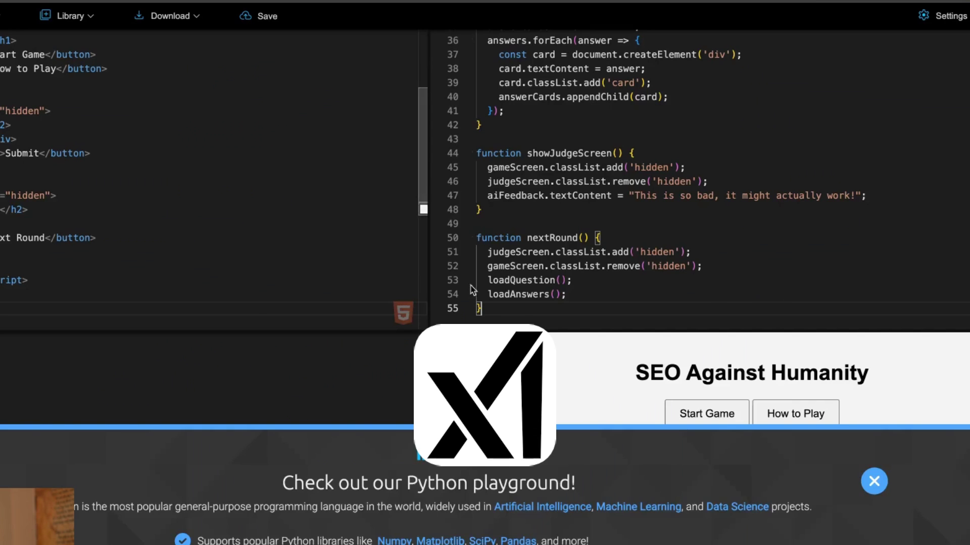
# Start DeepSeek's game in the Liveweave preview and read the question and its two answer cards.
pyautogui.click(705, 418)
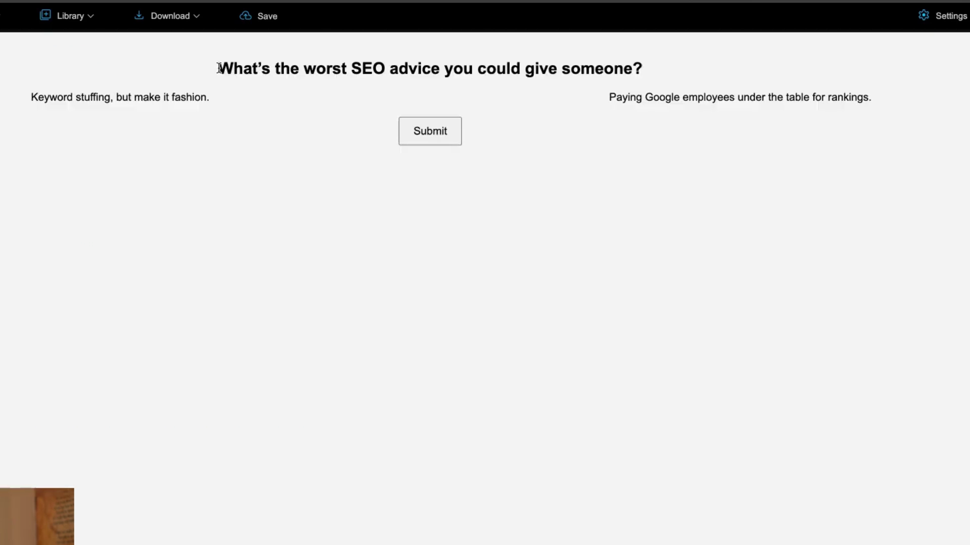
pyautogui.moveTo(218, 68); pyautogui.dragTo(641, 70)
pyautogui.click(360, 76)
pyautogui.moveTo(30, 97); pyautogui.dragTo(205, 99)
pyautogui.moveTo(584, 98); pyautogui.dragTo(719, 107)
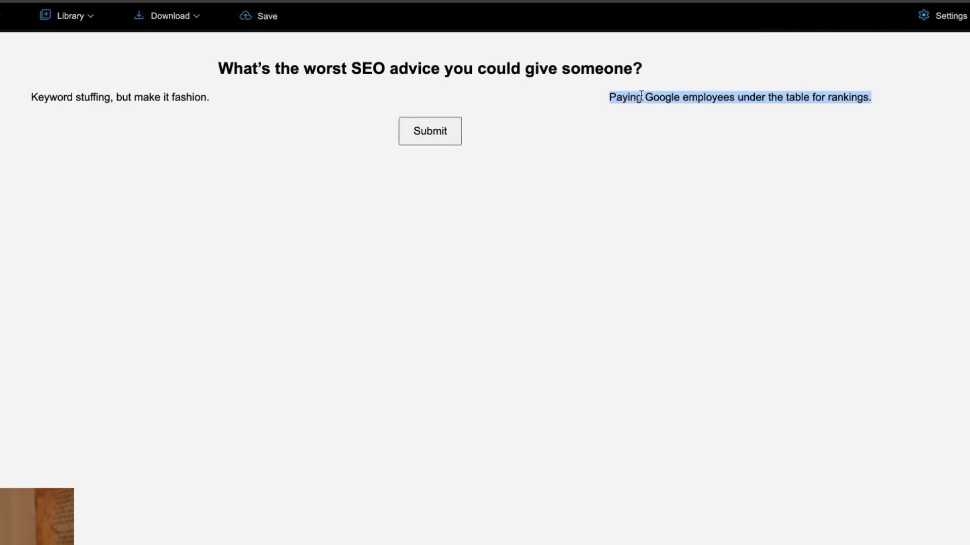
# Submit the round in DeepSeek's game without choosing an answer and continue to the next round.
pyautogui.click(432, 134)
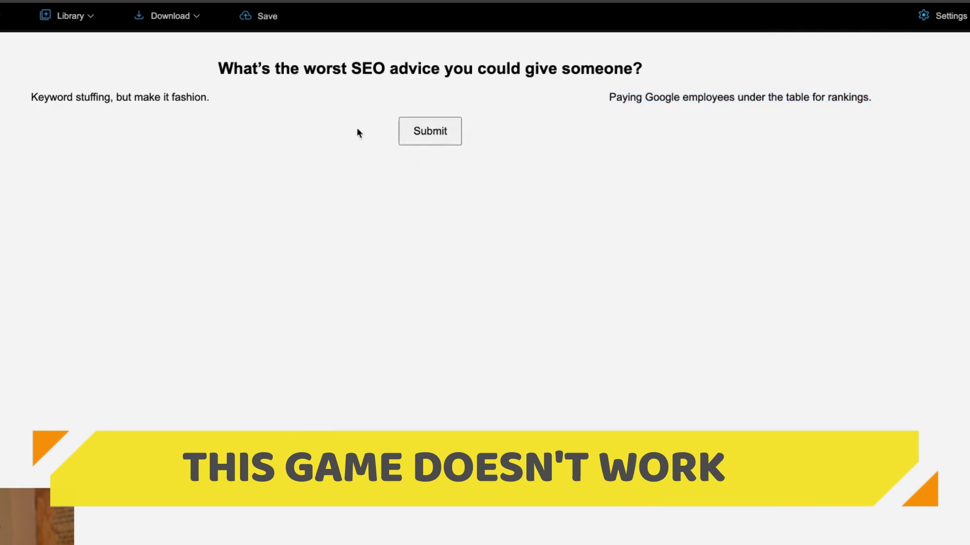
pyautogui.click(417, 134)
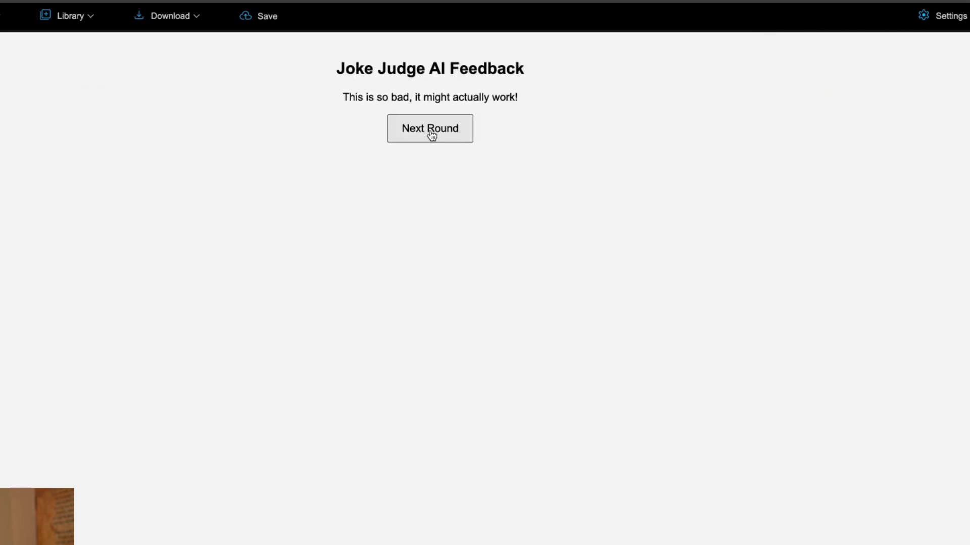
pyautogui.click(437, 138)
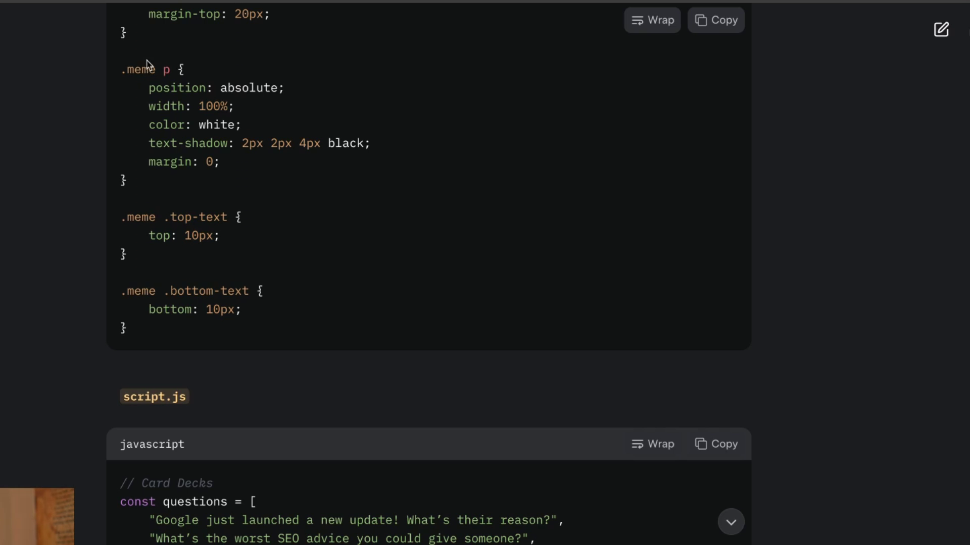
# Look through Grok's meme styles and the question, answer and sarcastic comment lists in its script.js code.
pyautogui.scroll(-10, 292, 309)
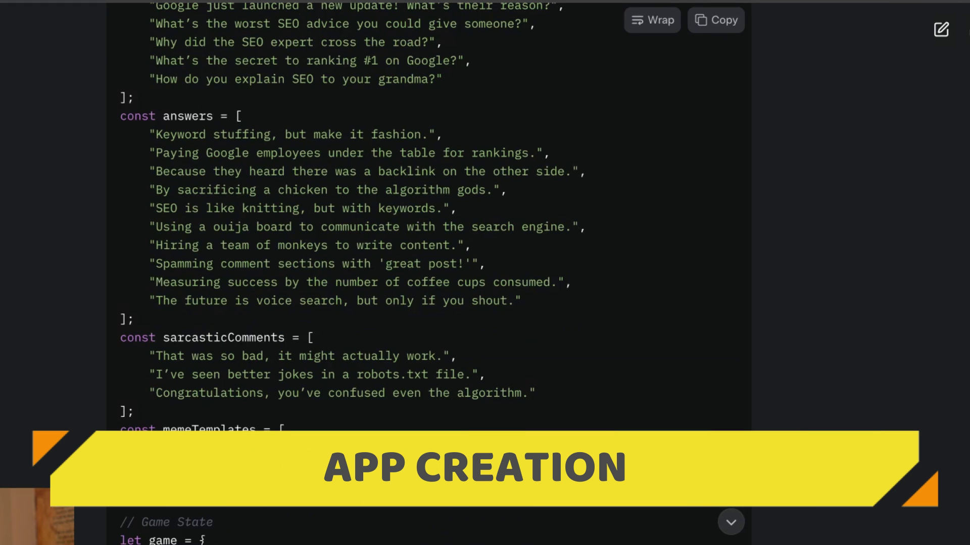
pyautogui.scroll(3, 381, 249)
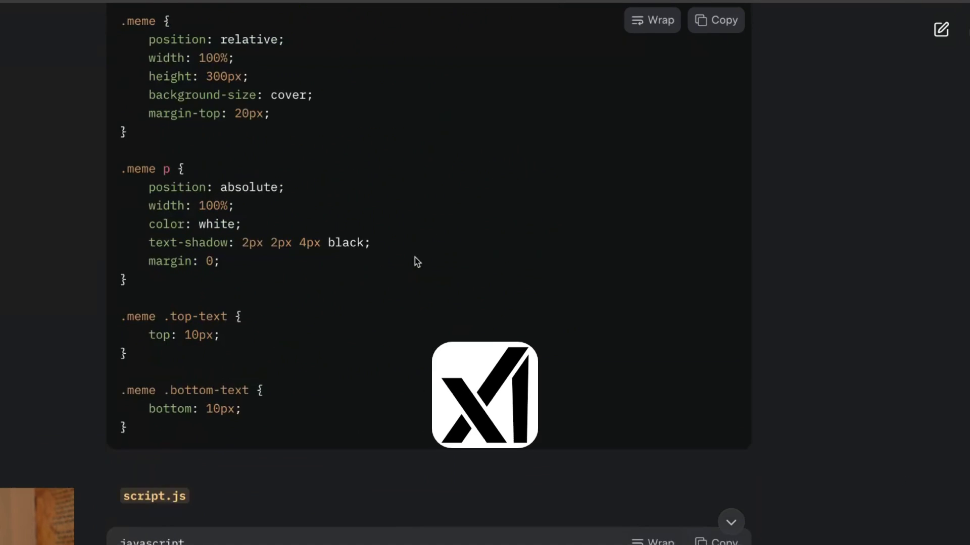
# Look through the rest of Grok's game code from the meme text styles into script.js.
pyautogui.scroll(-10, 416, 262)
pyautogui.scroll(-20, 356, 408)
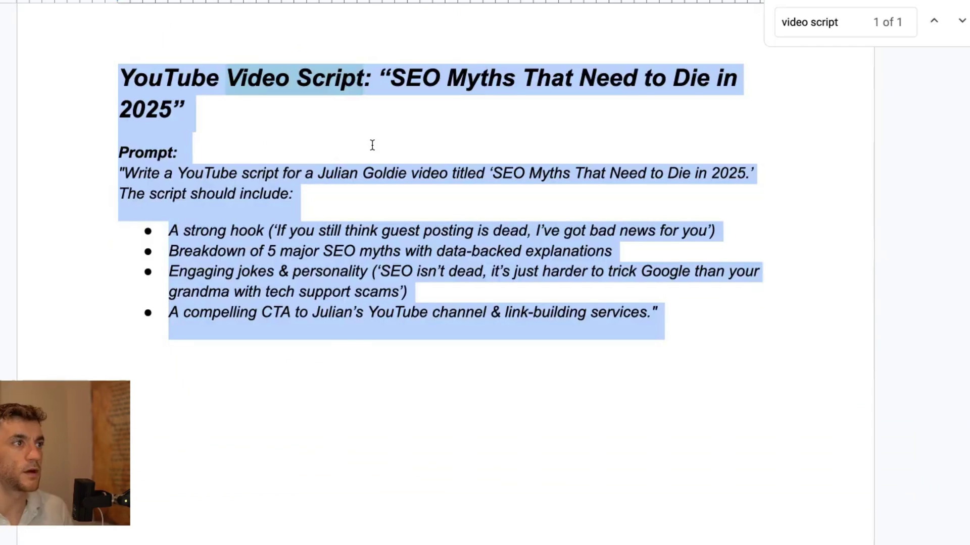
# In the Google Docs prompt document, highlight the full YouTube script prompt for "SEO Myths That Need to Die in 2025".
pyautogui.press('Escape')
pyautogui.click(487, 210)
pyautogui.moveTo(119, 79); pyautogui.dragTo(734, 373)
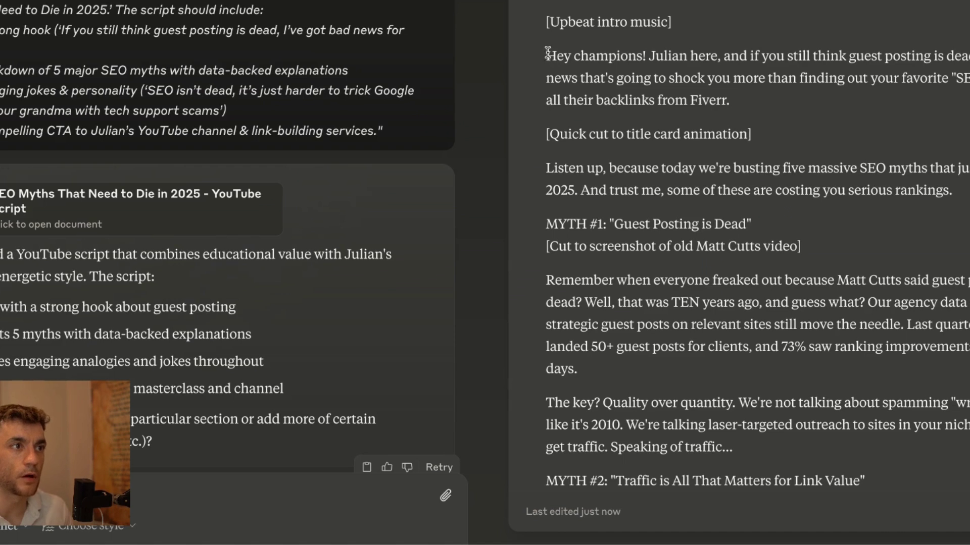
# Switch to Claude and read the greeting and guest-posting hook that open its YouTube script, highlighting the passages.
pyautogui.moveTo(547, 54); pyautogui.dragTo(645, 59)
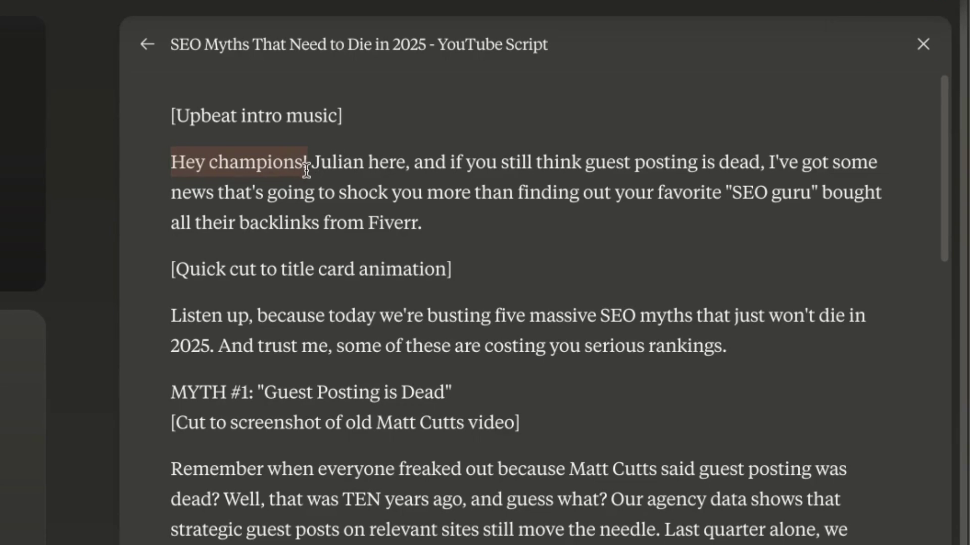
pyautogui.click(314, 135)
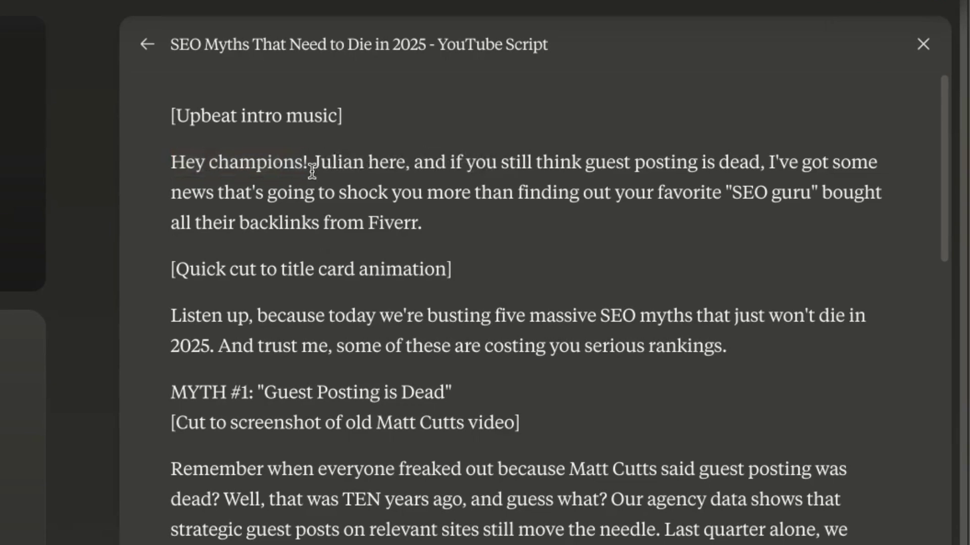
pyautogui.moveTo(362, 174); pyautogui.dragTo(732, 160)
pyautogui.moveTo(673, 173); pyautogui.dragTo(739, 214)
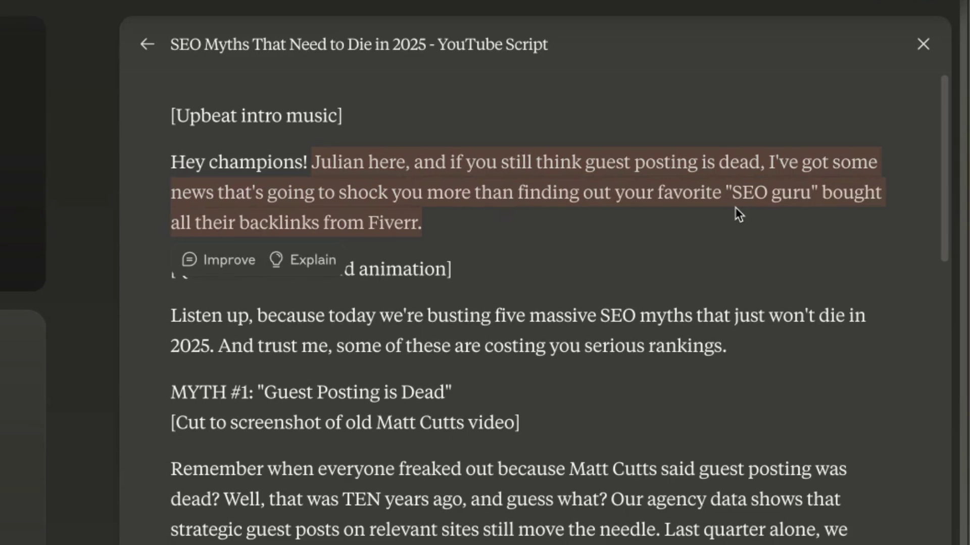
pyautogui.click(271, 161)
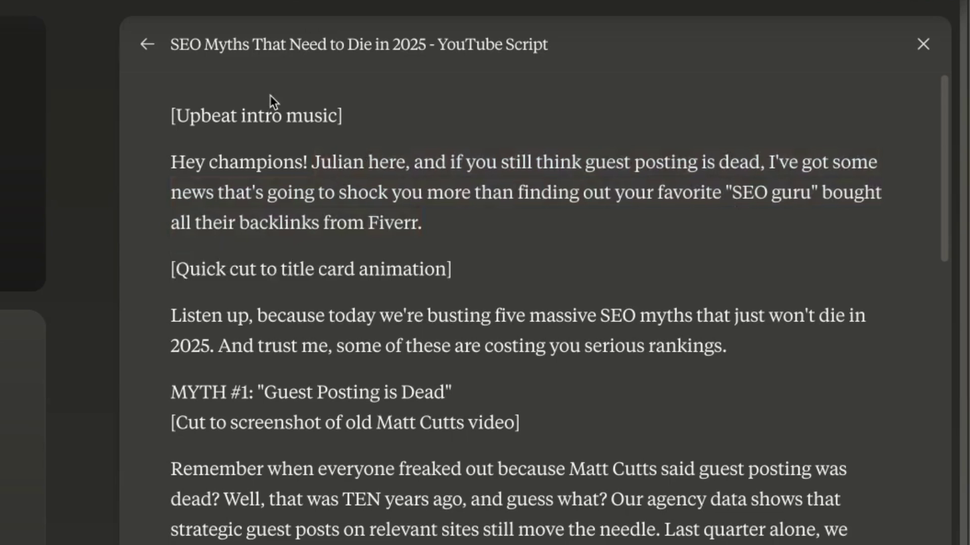
pyautogui.moveTo(176, 154); pyautogui.dragTo(589, 249)
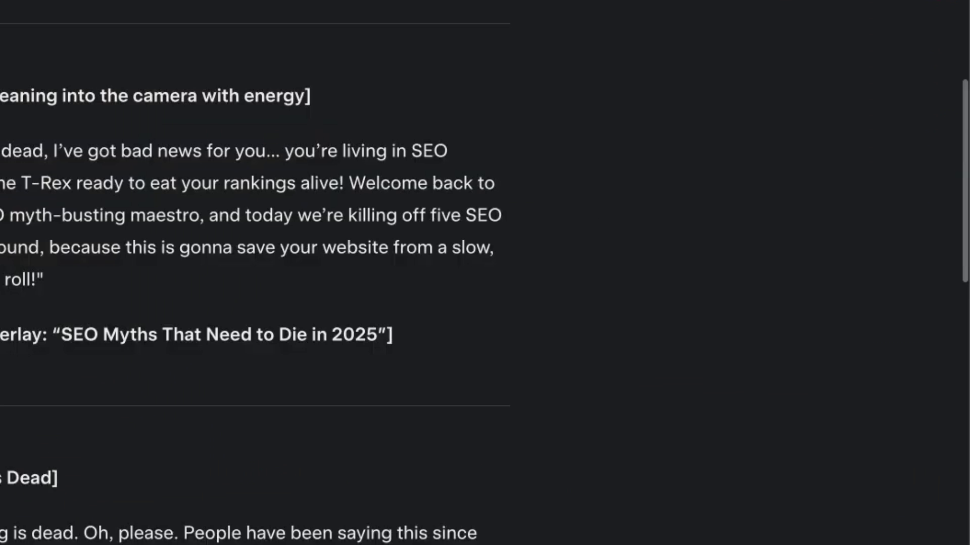
# Switch to Grok and read the opening-shot hook paragraph of its "SEO Myths That Need to Die in 2025" script.
pyautogui.scroll(1, 331, 416)
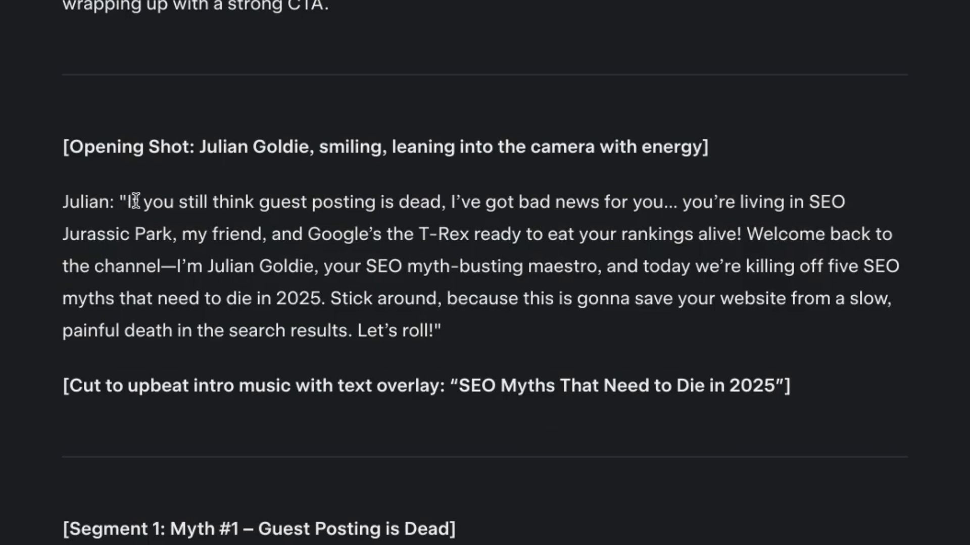
pyautogui.moveTo(131, 204); pyautogui.dragTo(730, 233)
pyautogui.tripleClick(512, 235)
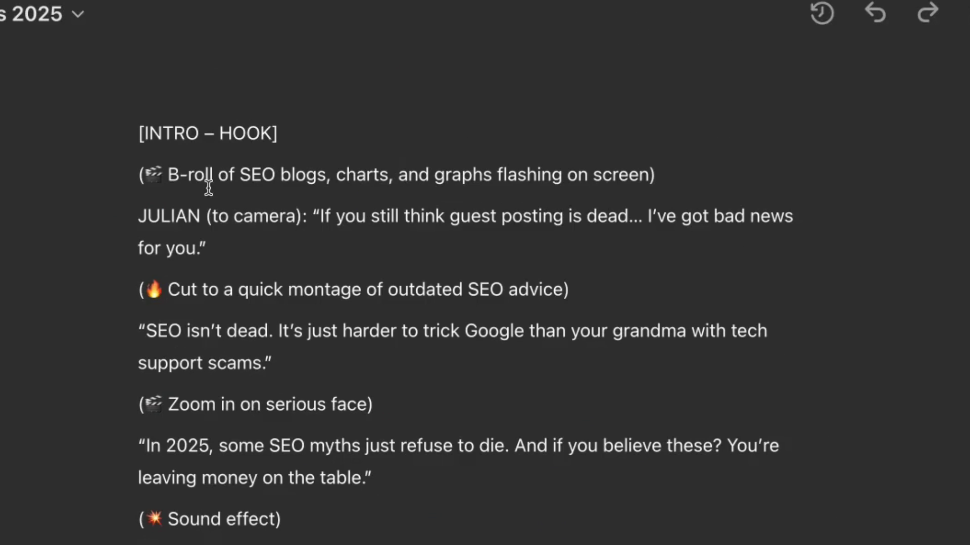
# Switch to ChatGPT and examine its script's intro hook, highlighting the spoken lines and the B-roll and montage cues.
pyautogui.scroll(-2, 494, 323)
pyautogui.scroll(2, 505, 318)
pyautogui.moveTo(145, 175); pyautogui.dragTo(168, 218)
pyautogui.tripleClick(168, 218)
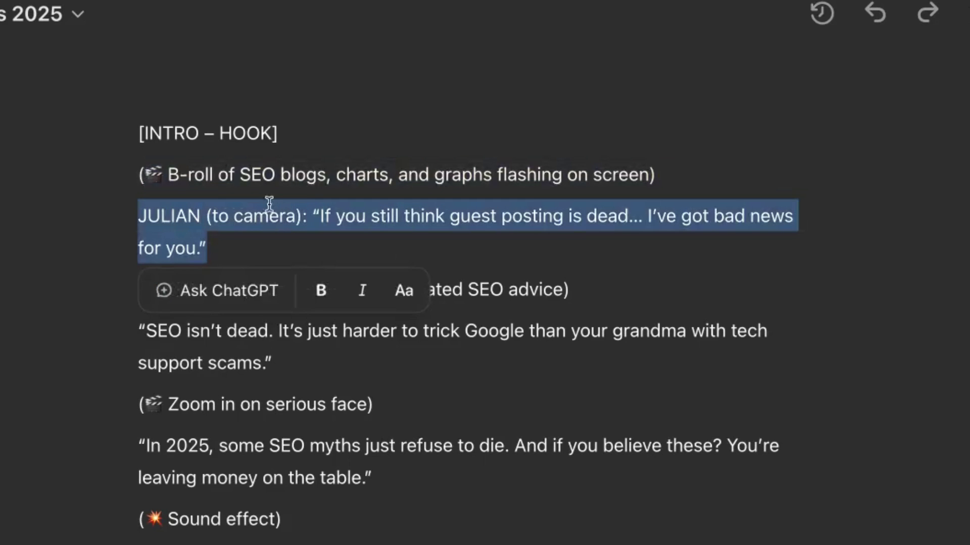
pyautogui.click(289, 169)
pyautogui.tripleClick(288, 169)
pyautogui.tripleClick(318, 294)
pyautogui.click(192, 345)
pyautogui.tripleClick(333, 446)
pyautogui.tripleClick(180, 331)
pyautogui.click(217, 248)
pyautogui.tripleClick(217, 248)
pyautogui.click(139, 404)
pyautogui.scroll(-3, 518, 305)
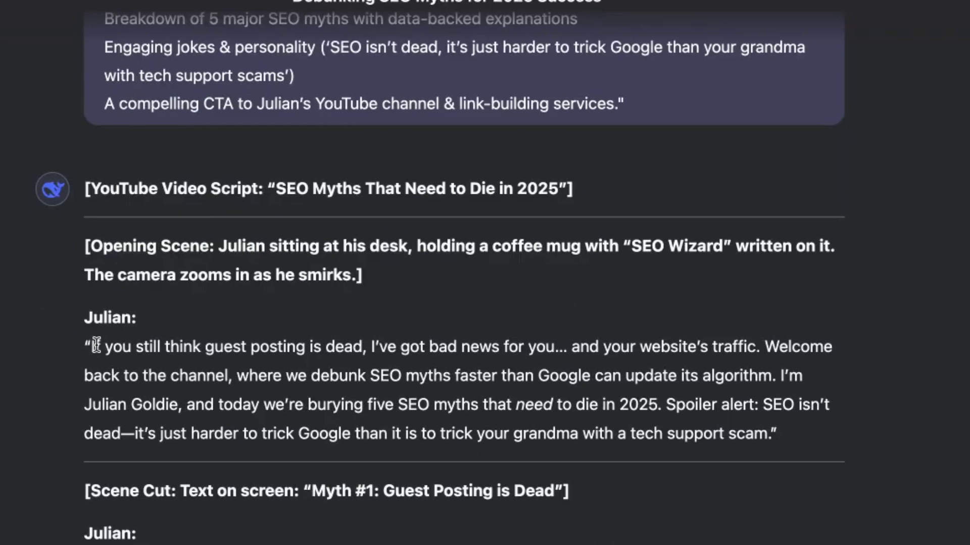
# Switch to DeepSeek and read the opening-scene monologue of its YouTube script.
pyautogui.moveTo(96, 346); pyautogui.dragTo(773, 434)
pyautogui.tripleClick(502, 355)
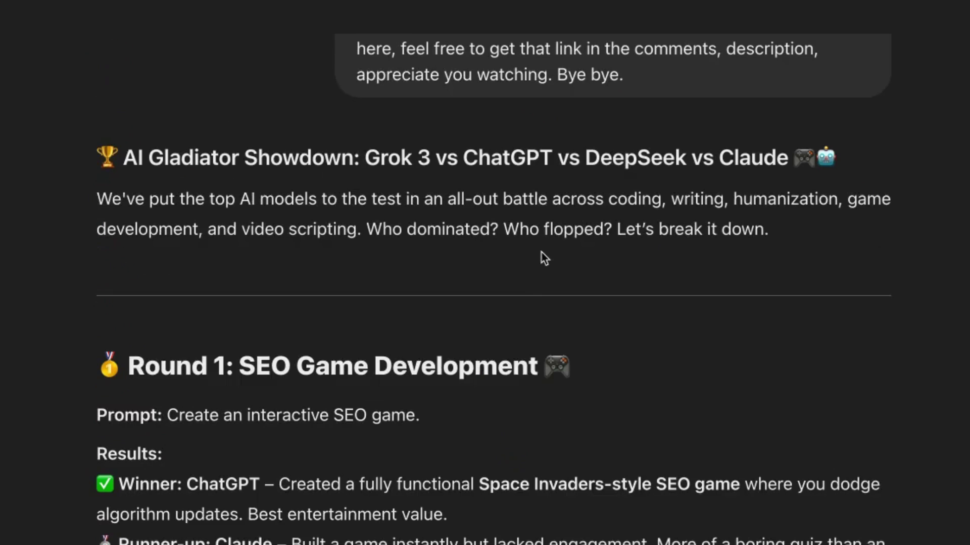
# Switch to ChatGPT's "AI Gladiator Showdown" summary and read its title and introduction.
pyautogui.scroll(1, 449, 249)
pyautogui.moveTo(92, 185); pyautogui.dragTo(815, 186)
pyautogui.click(416, 373)
# Read the Round 1: SEO Game Development results, highlighting the entries for each AI model.
pyautogui.scroll(-5, 416, 374)
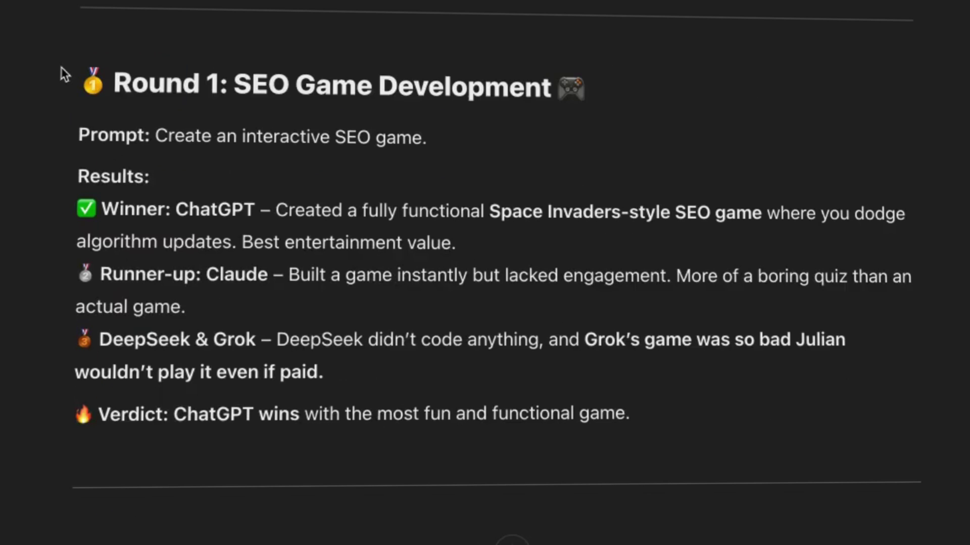
pyautogui.moveTo(100, 208); pyautogui.dragTo(464, 237)
pyautogui.click(479, 260)
pyautogui.moveTo(100, 266); pyautogui.dragTo(331, 318)
pyautogui.click(193, 327)
pyautogui.moveTo(86, 338); pyautogui.dragTo(483, 364)
pyautogui.moveTo(354, 339); pyautogui.dragTo(542, 339)
pyautogui.click(619, 341)
# Read the Round 2: SEO Blog Writing results, highlighting each model's ranking and the verdict.
pyautogui.scroll(-10, 227, 348)
pyautogui.scroll(3, 346, 334)
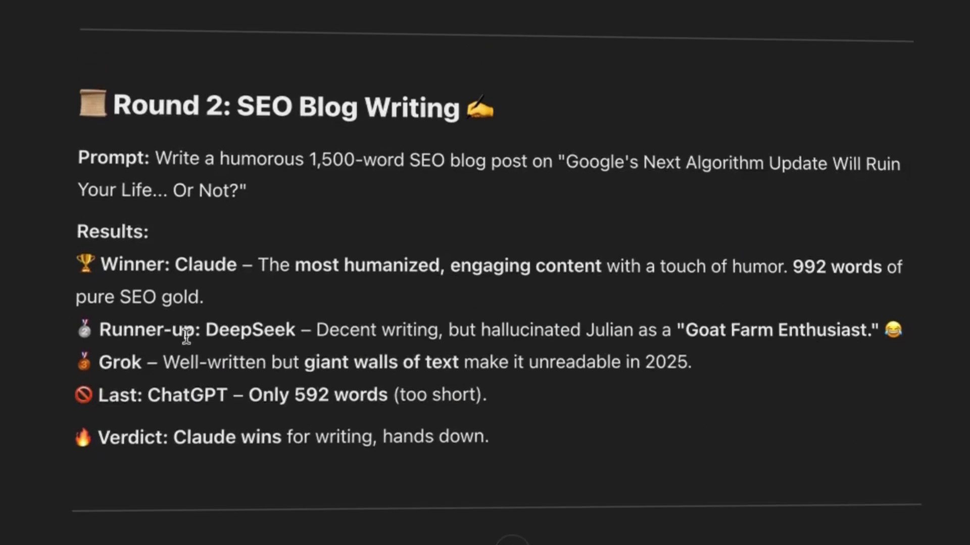
pyautogui.moveTo(57, 282); pyautogui.dragTo(811, 327)
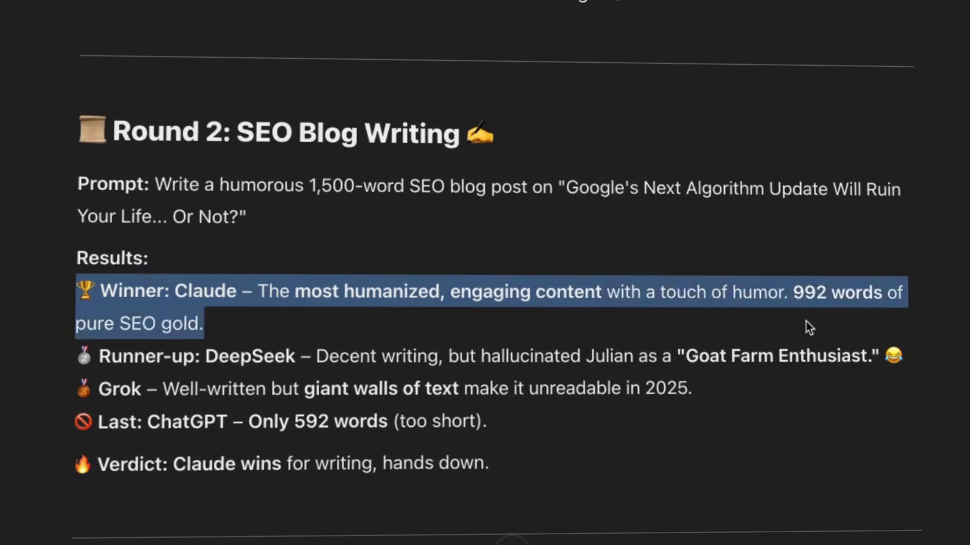
pyautogui.click(72, 349)
pyautogui.moveTo(369, 333); pyautogui.dragTo(457, 353)
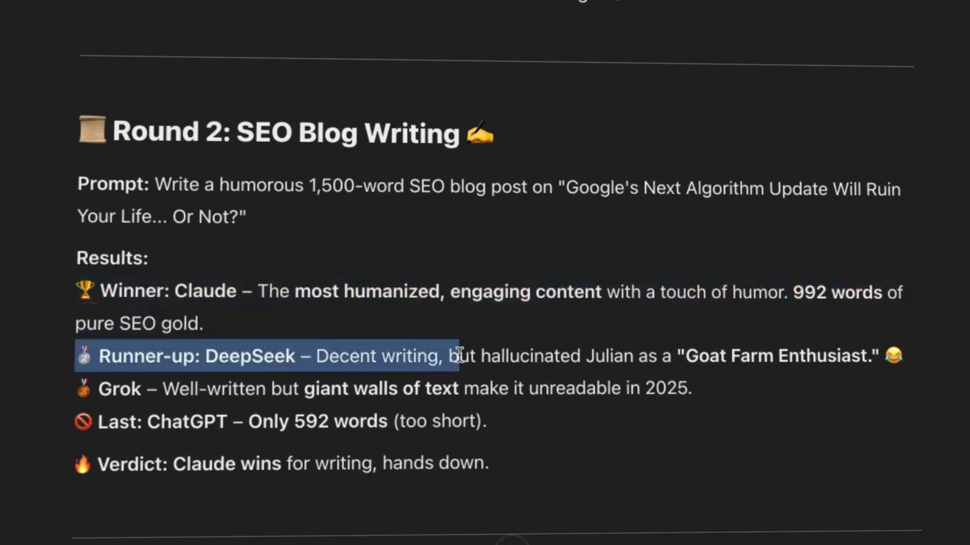
pyautogui.tripleClick(144, 384)
pyautogui.tripleClick(164, 423)
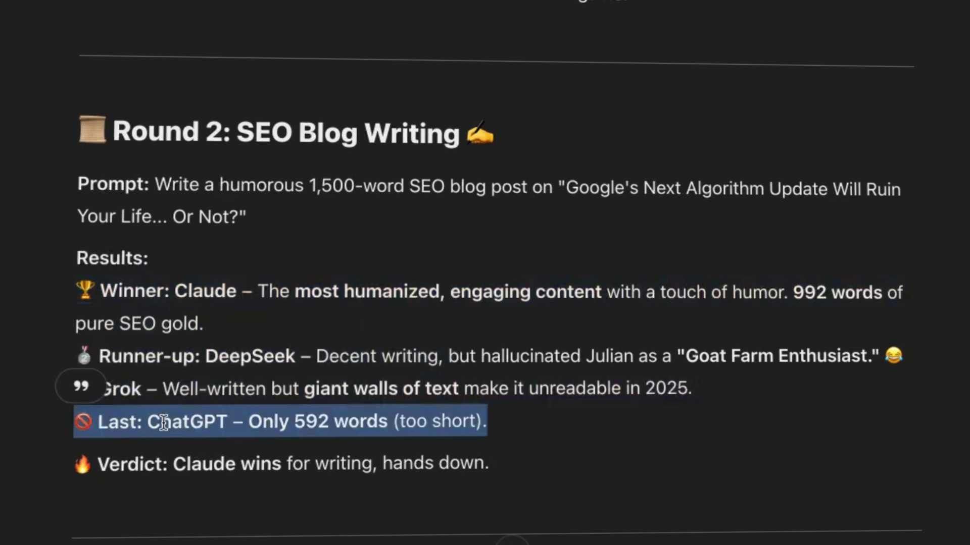
pyautogui.tripleClick(74, 465)
# Compare the Round 1 and Round 2 verdict lines by highlighting each one.
pyautogui.scroll(2, 340, 136)
pyautogui.tripleClick(338, 49)
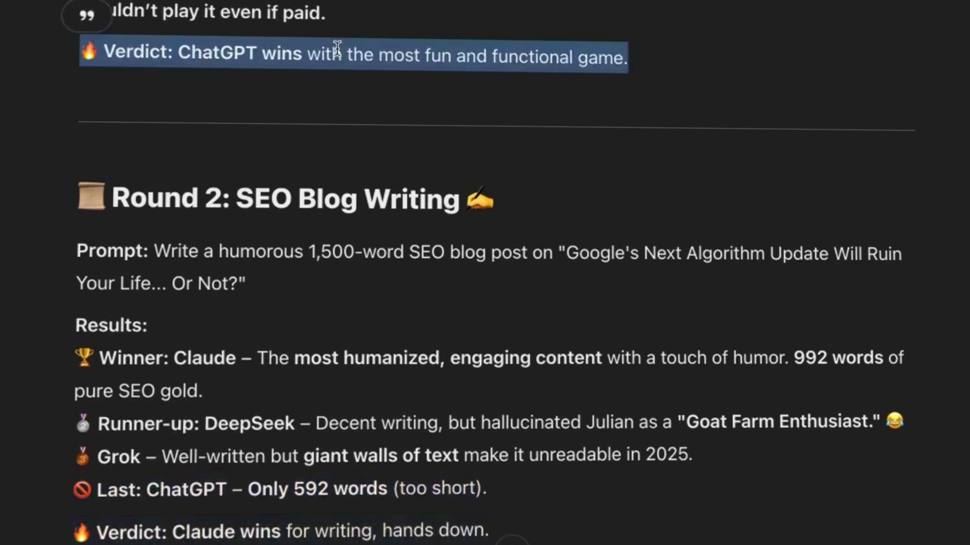
pyautogui.scroll(-2, 425, 465)
pyautogui.tripleClick(269, 472)
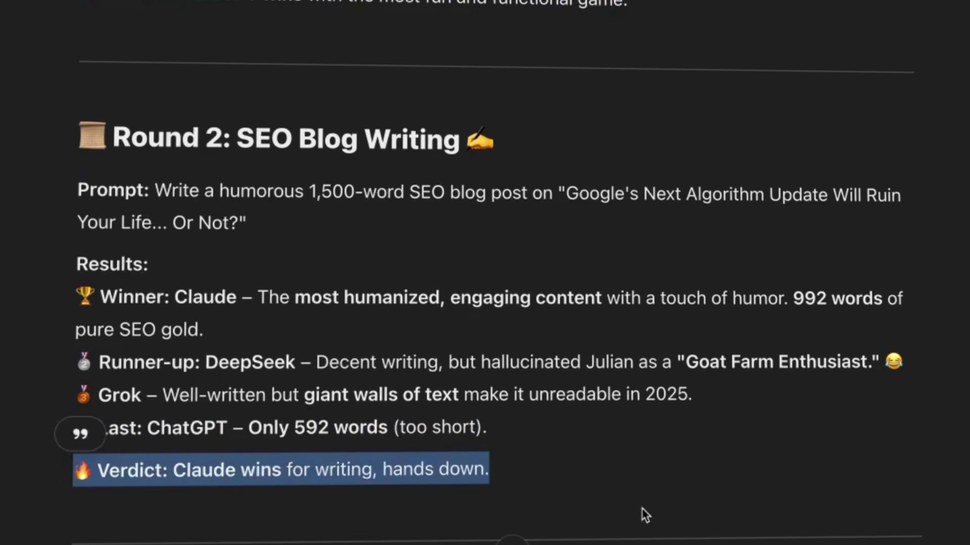
# Read the Round 3: AI Detectability Test results, highlighting each model's ranking line.
pyautogui.scroll(-8, 595, 498)
pyautogui.scroll(-5, 295, 458)
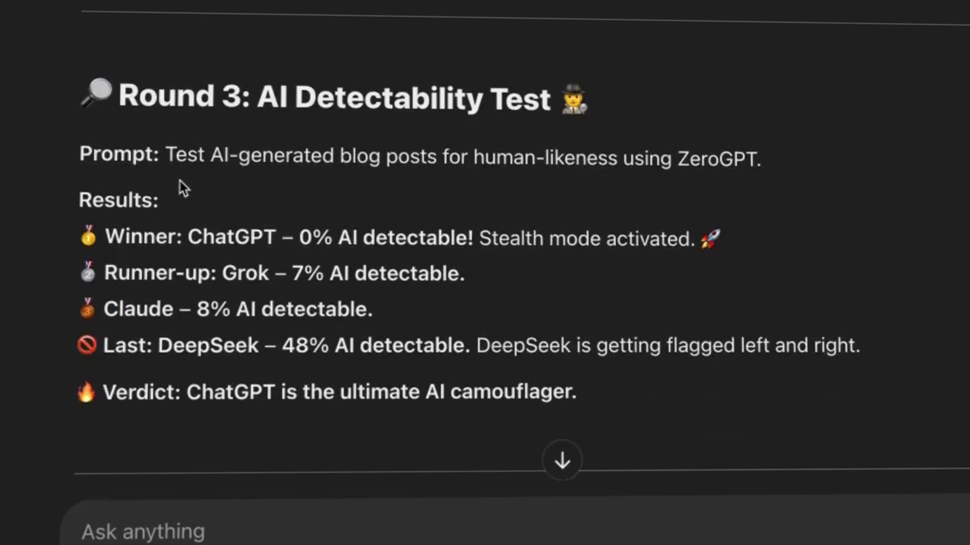
pyautogui.moveTo(70, 249); pyautogui.dragTo(802, 232)
pyautogui.tripleClick(162, 275)
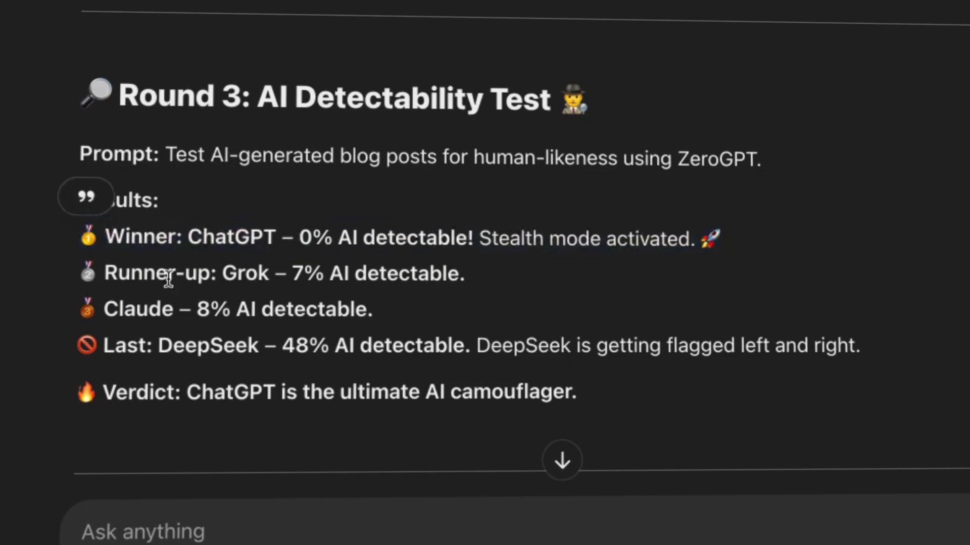
pyautogui.click(245, 306)
pyautogui.tripleClick(244, 306)
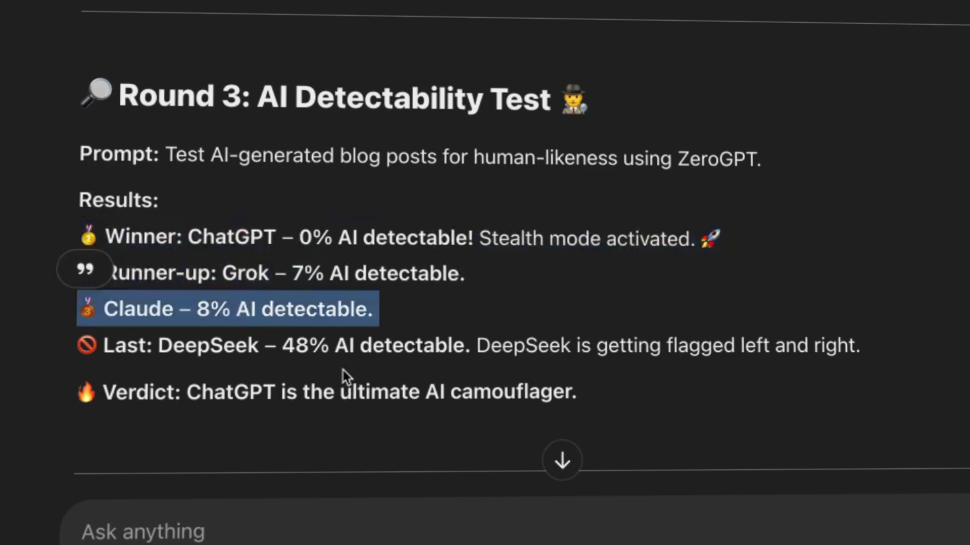
pyautogui.tripleClick(340, 356)
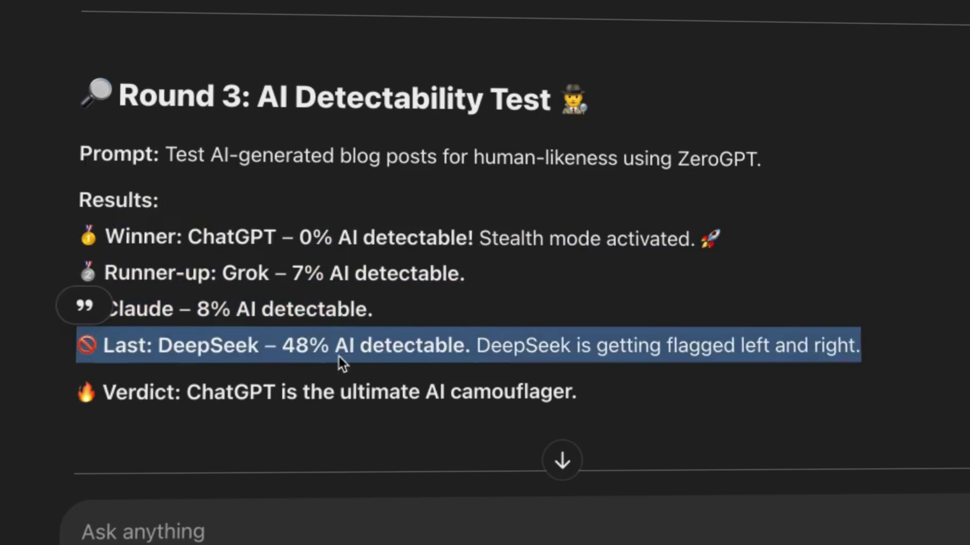
# Read the Round 4: SEO Against Humanity card game results and highlight the verdict.
pyautogui.moveTo(81, 89); pyautogui.dragTo(610, 352)
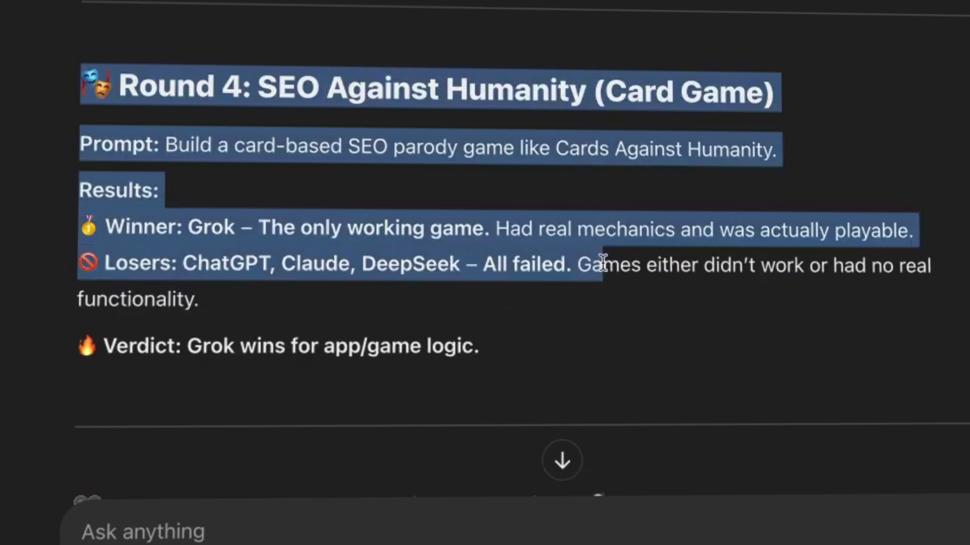
pyautogui.click(350, 388)
pyautogui.moveTo(126, 348); pyautogui.dragTo(502, 367)
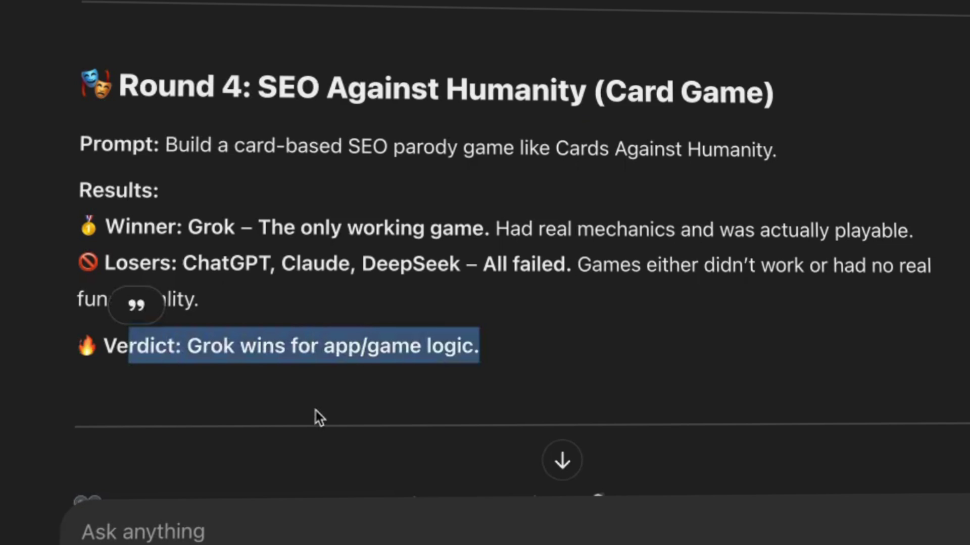
# Read the Round 5: YouTube Video Script results, highlighting the winner and verdict, and continue past the section.
pyautogui.scroll(-5, 323, 404)
pyautogui.tripleClick(246, 163)
pyautogui.moveTo(242, 156); pyautogui.dragTo(474, 331)
pyautogui.click(474, 339)
pyautogui.tripleClick(178, 256)
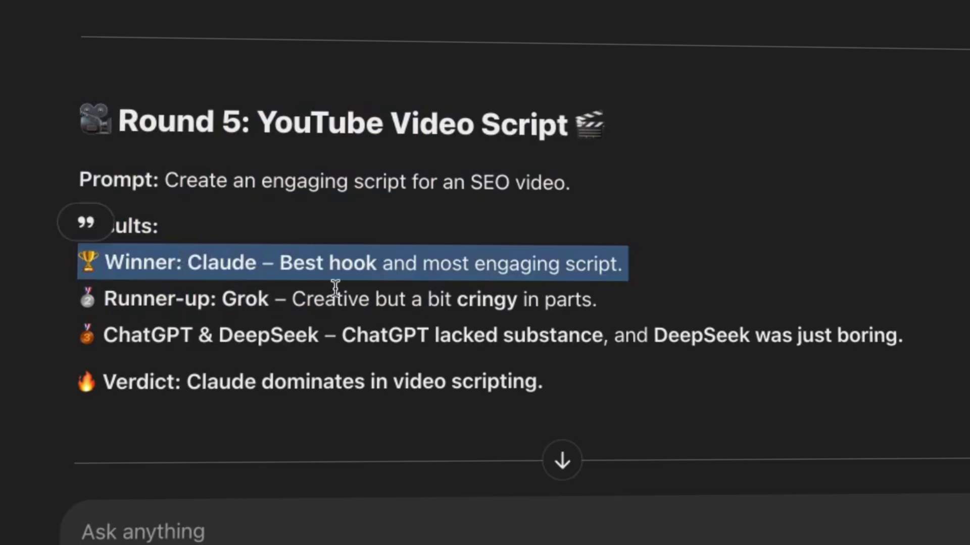
pyautogui.moveTo(60, 410); pyautogui.dragTo(346, 388)
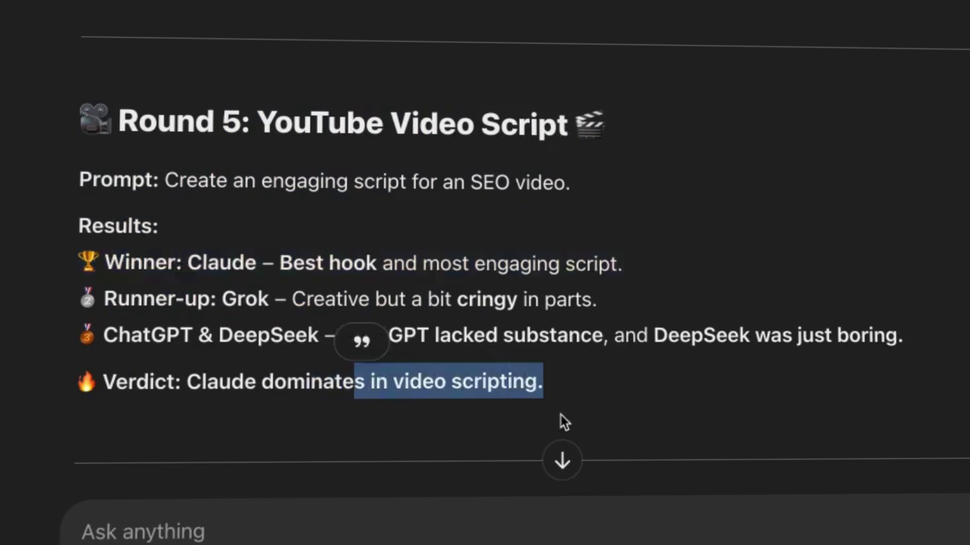
pyautogui.scroll(-5, 622, 407)
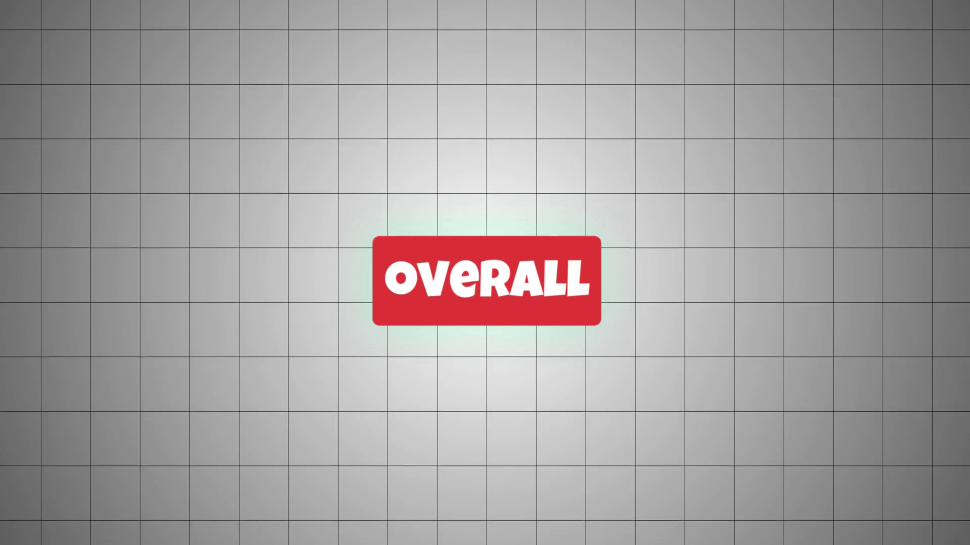